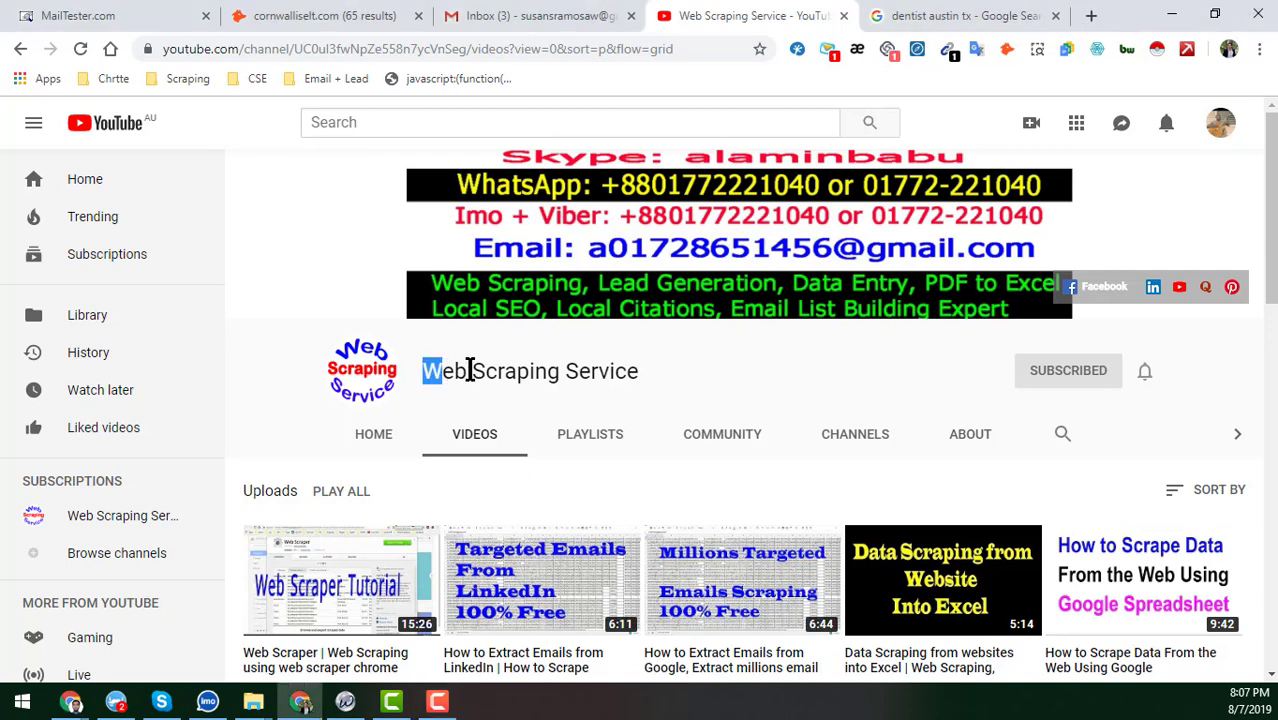
# Step: Switch to the 'dentist austin tx' Google results tab and place focus in its query
pyautogui.moveTo(423, 368); pyautogui.dragTo(629, 358)
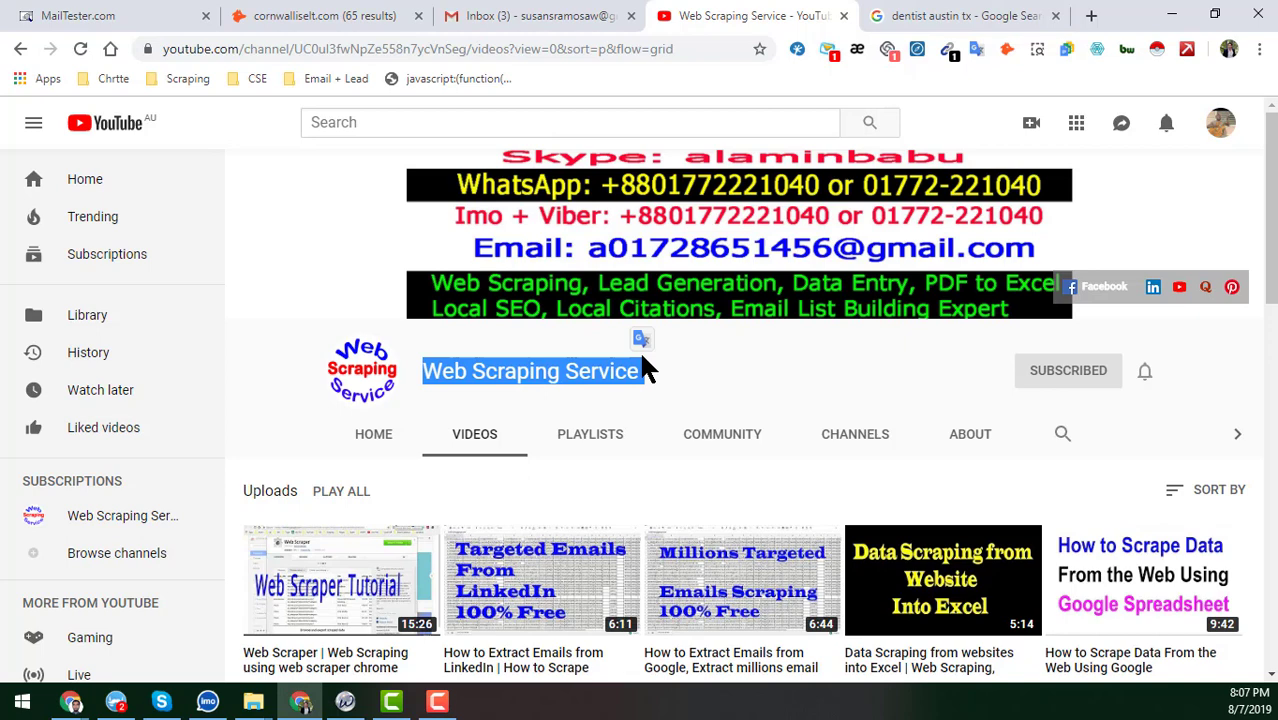
pyautogui.click(668, 366)
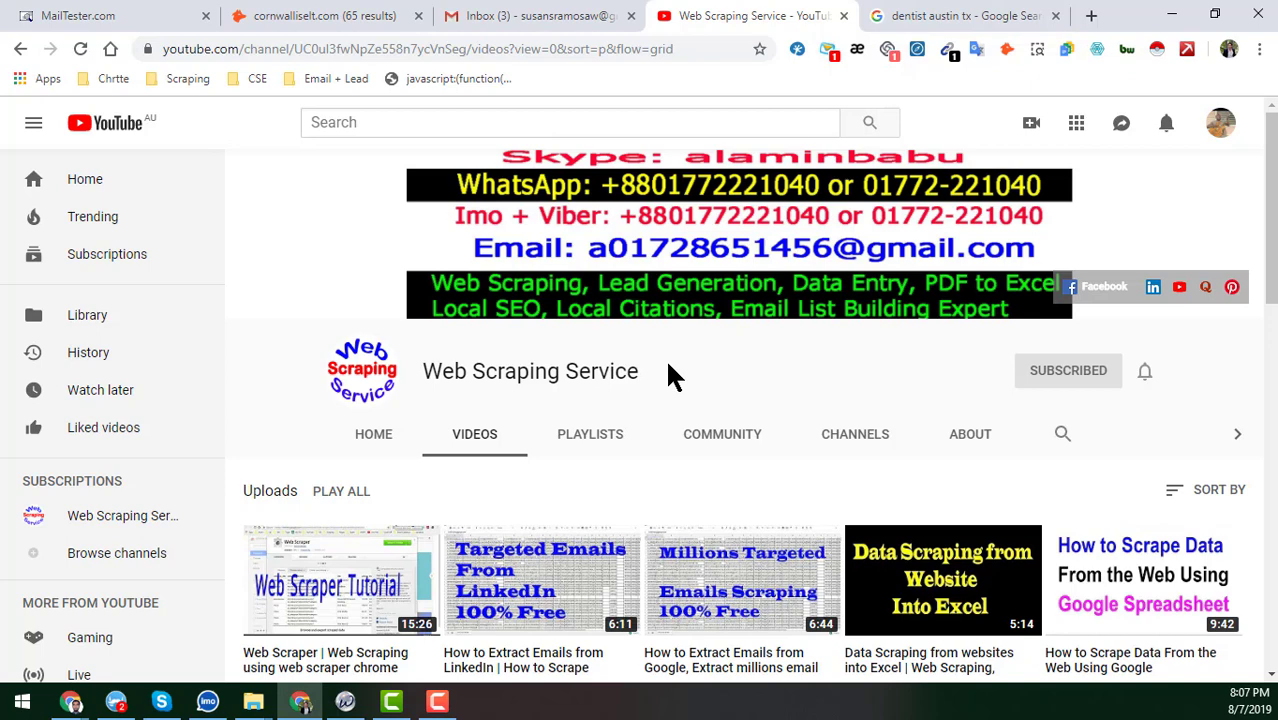
pyautogui.click(916, 18)
pyautogui.scroll(7, 582, 338)
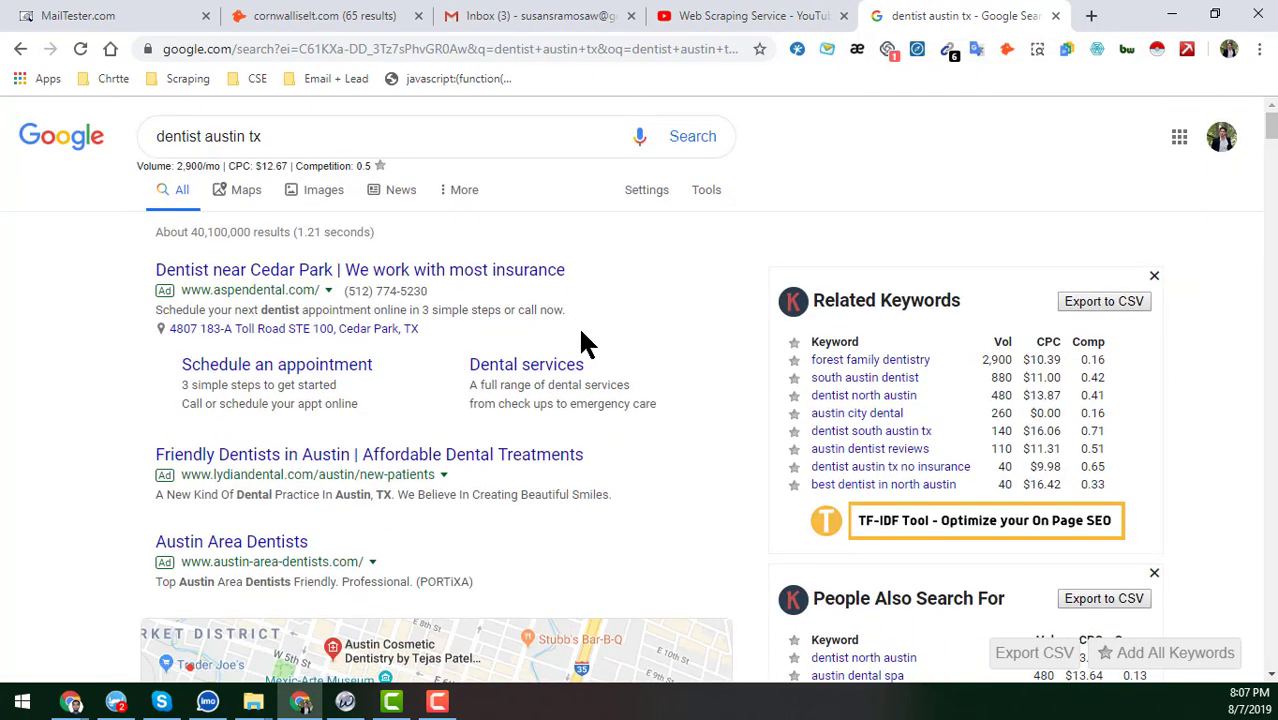
pyautogui.click(493, 143)
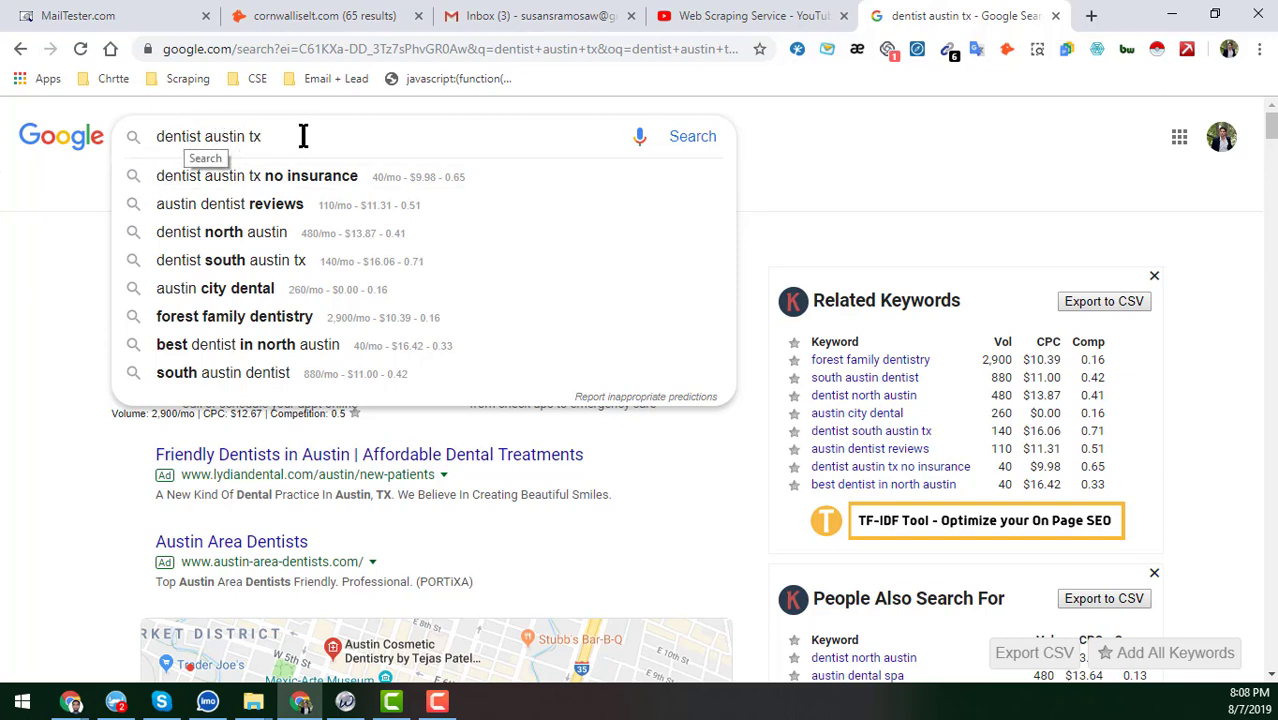
# Step: Scroll through the dentist austin tx results and bring up the link menu on 'More places'
pyautogui.click(77, 399)
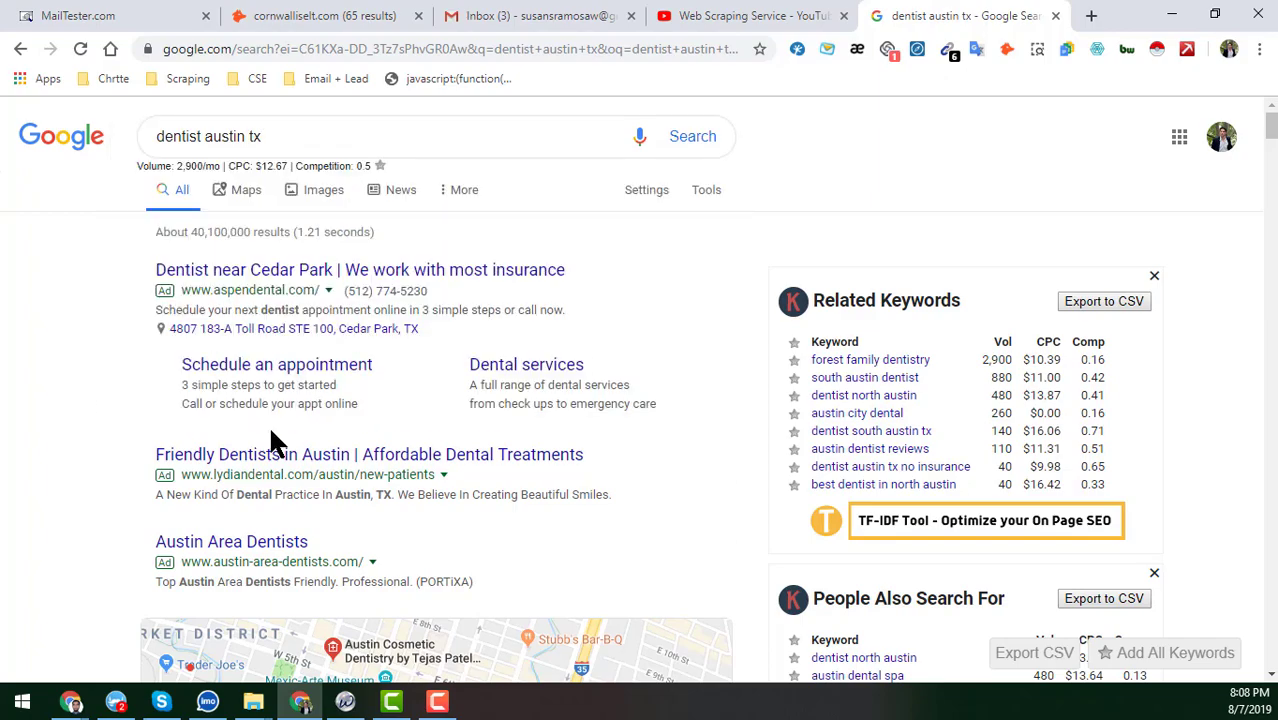
pyautogui.scroll(-3, 269, 430)
pyautogui.scroll(-2, 250, 420)
pyautogui.scroll(-4, 297, 428)
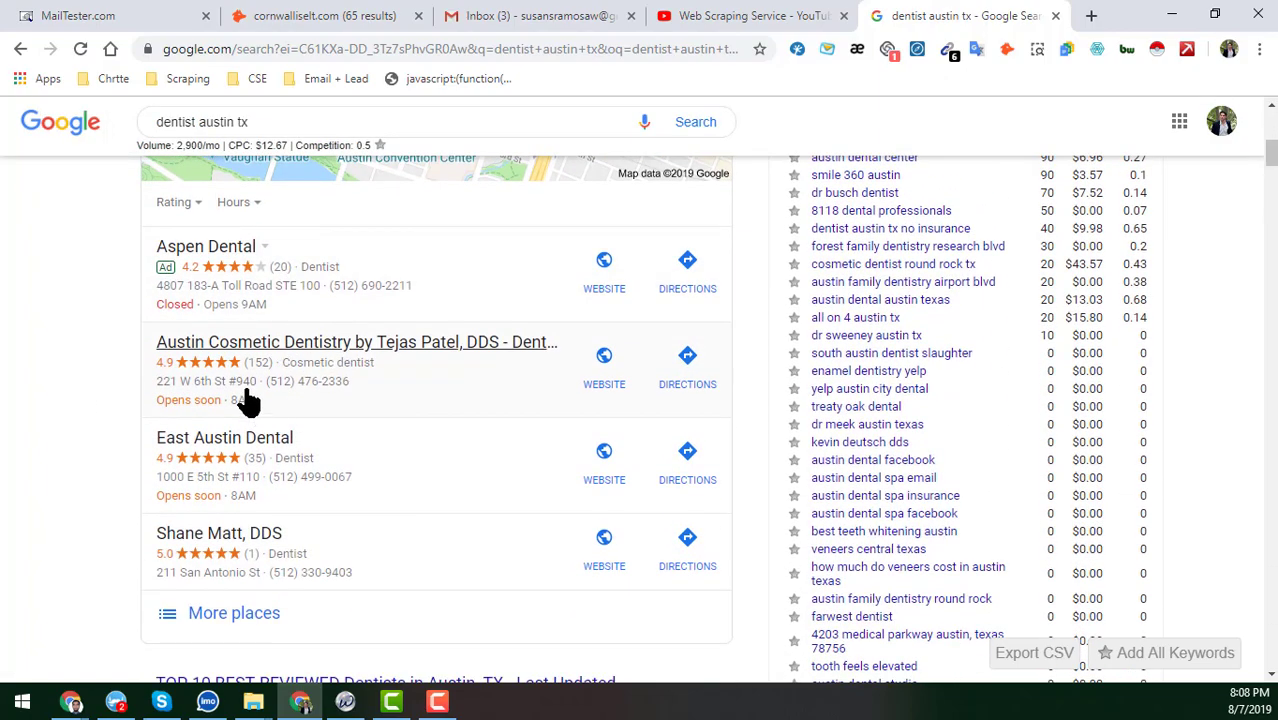
pyautogui.scroll(-4, 350, 410)
pyautogui.scroll(8, 379, 430)
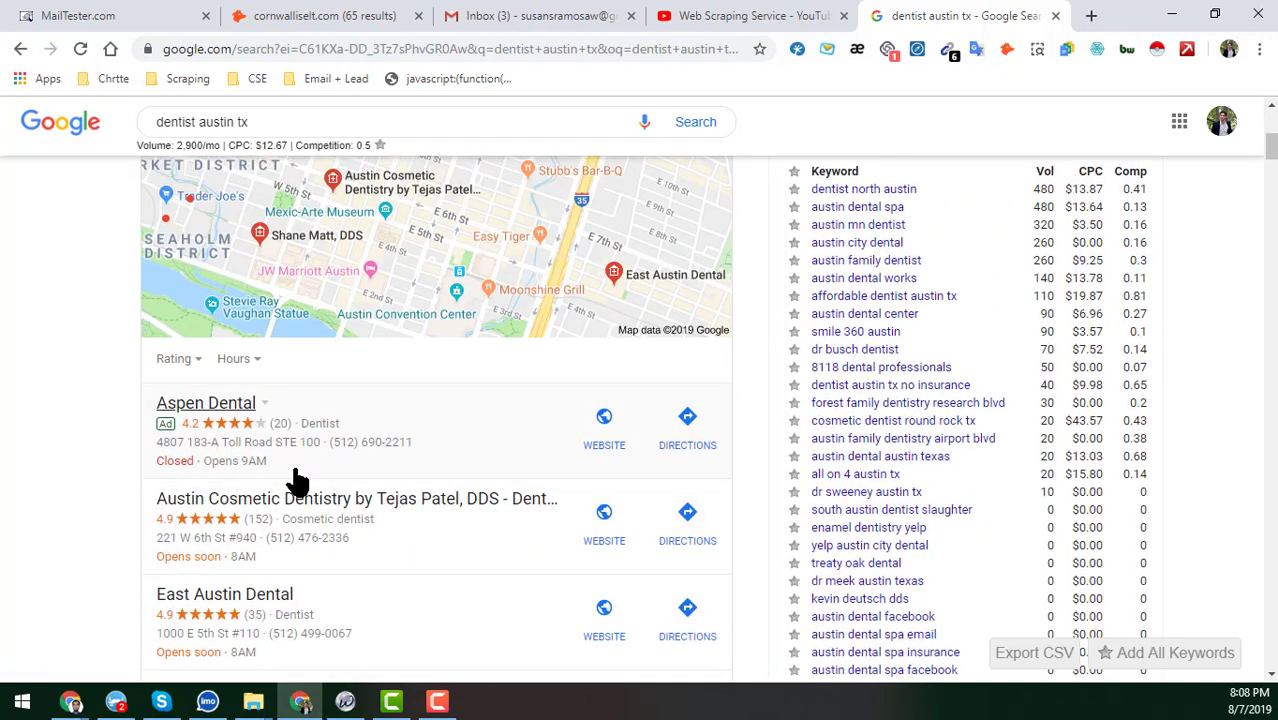
pyautogui.scroll(-5, 297, 480)
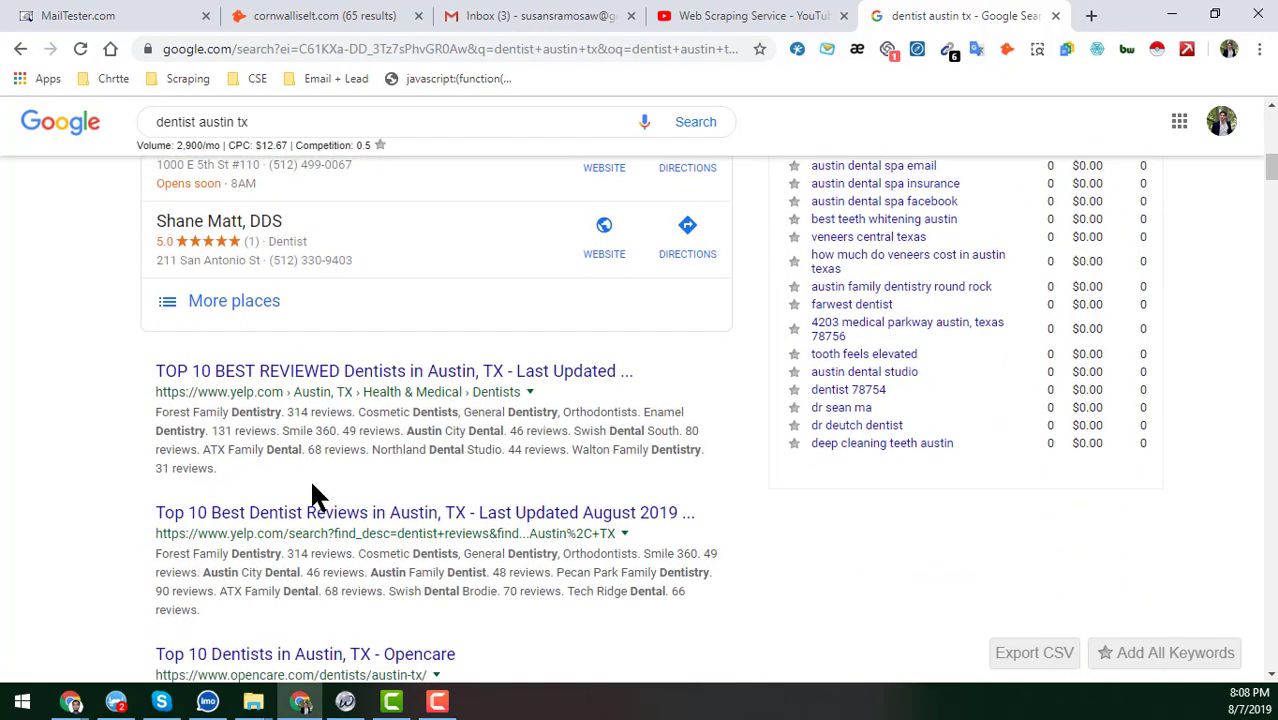
pyautogui.scroll(2, 310, 478)
pyautogui.scroll(3, 350, 442)
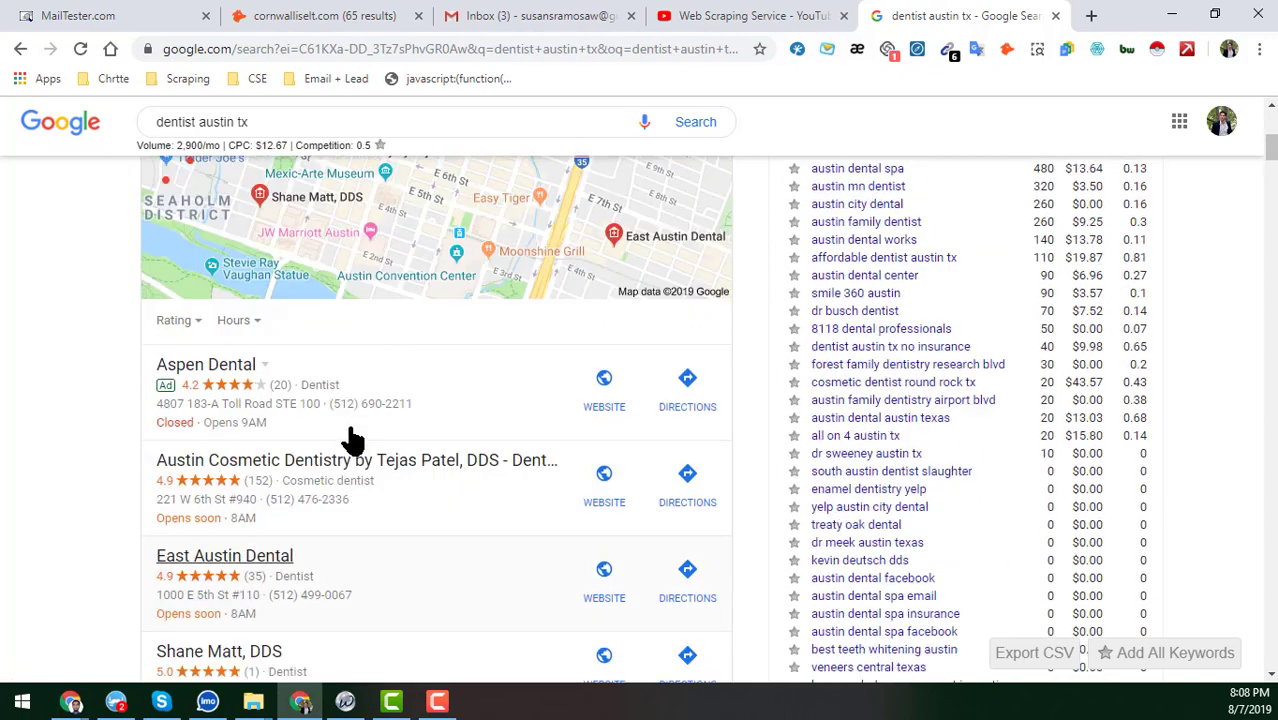
pyautogui.scroll(-2, 330, 438)
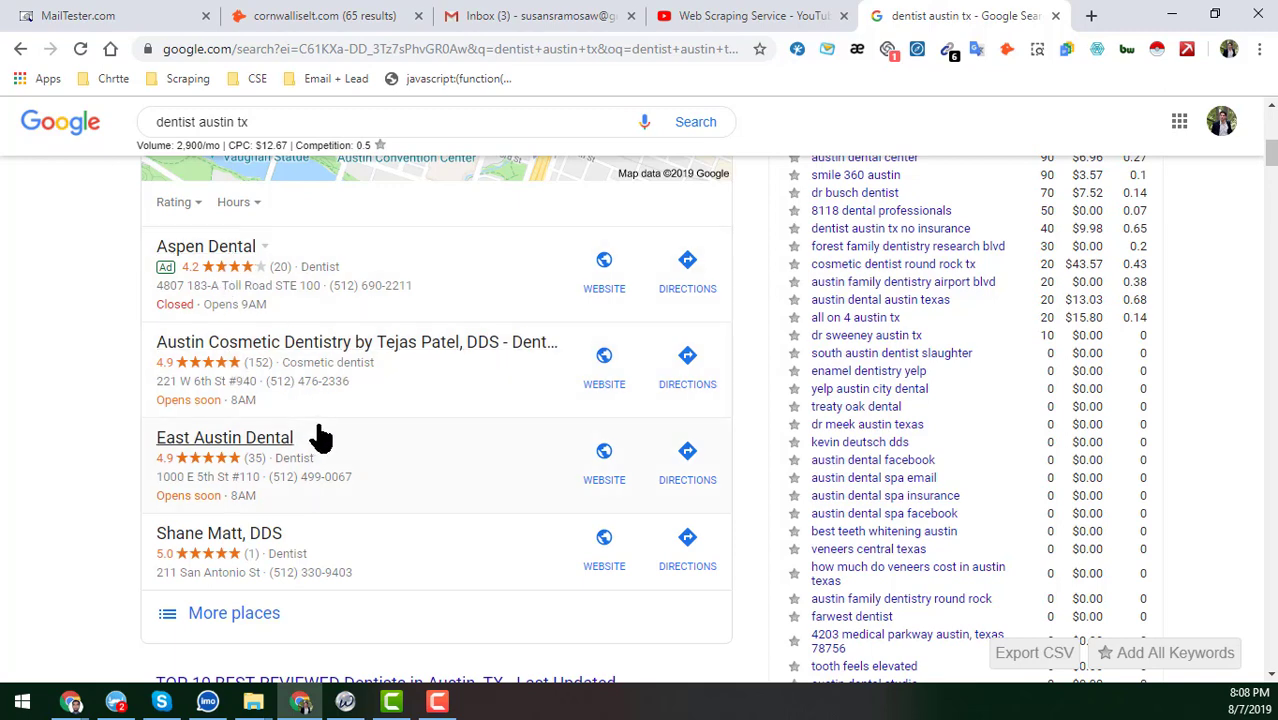
pyautogui.scroll(-2, 320, 437)
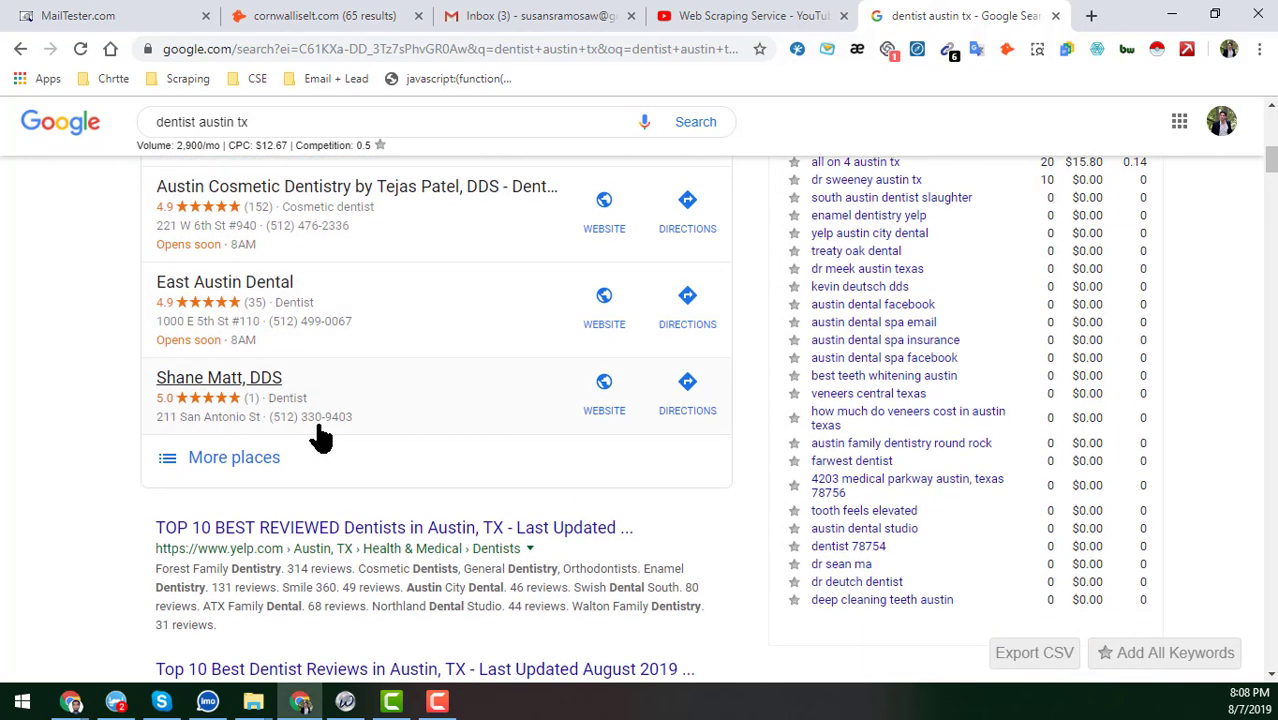
pyautogui.rightClick(217, 470)
# Step: Open 'More places' in a new tab, switch to it, and browse the Austin dentist listing
pyautogui.click(343, 222)
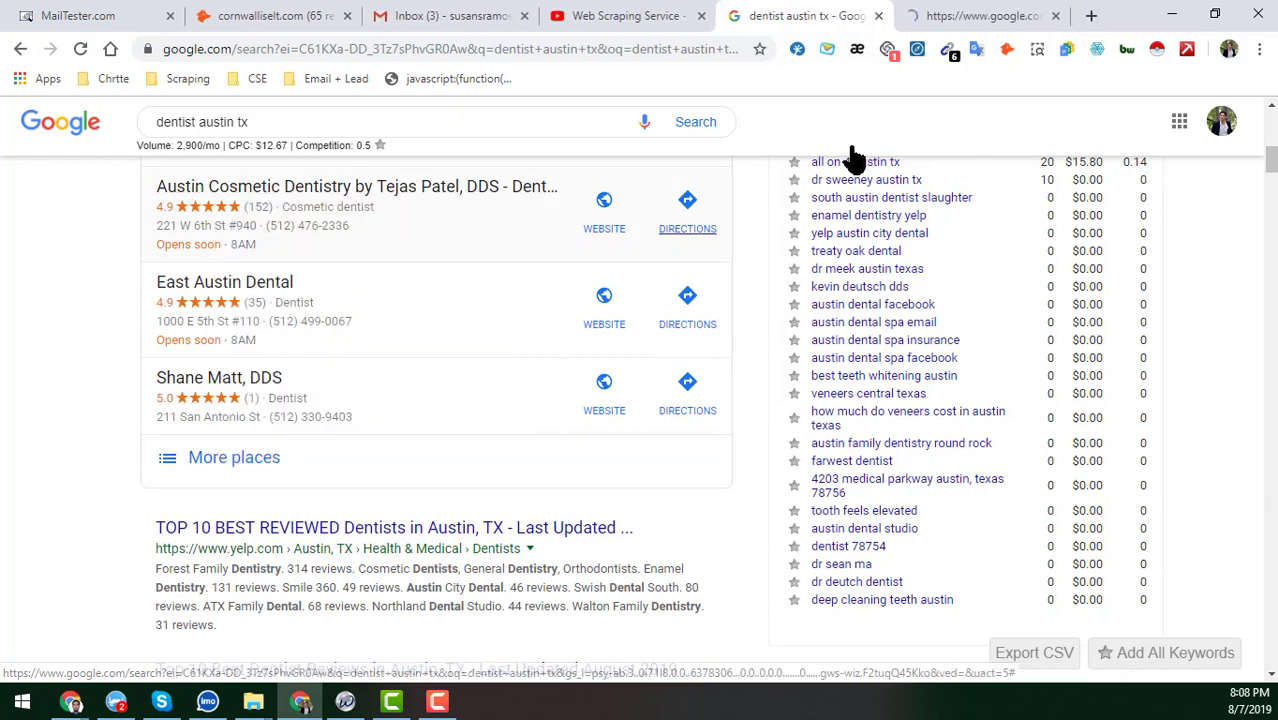
pyautogui.click(946, 26)
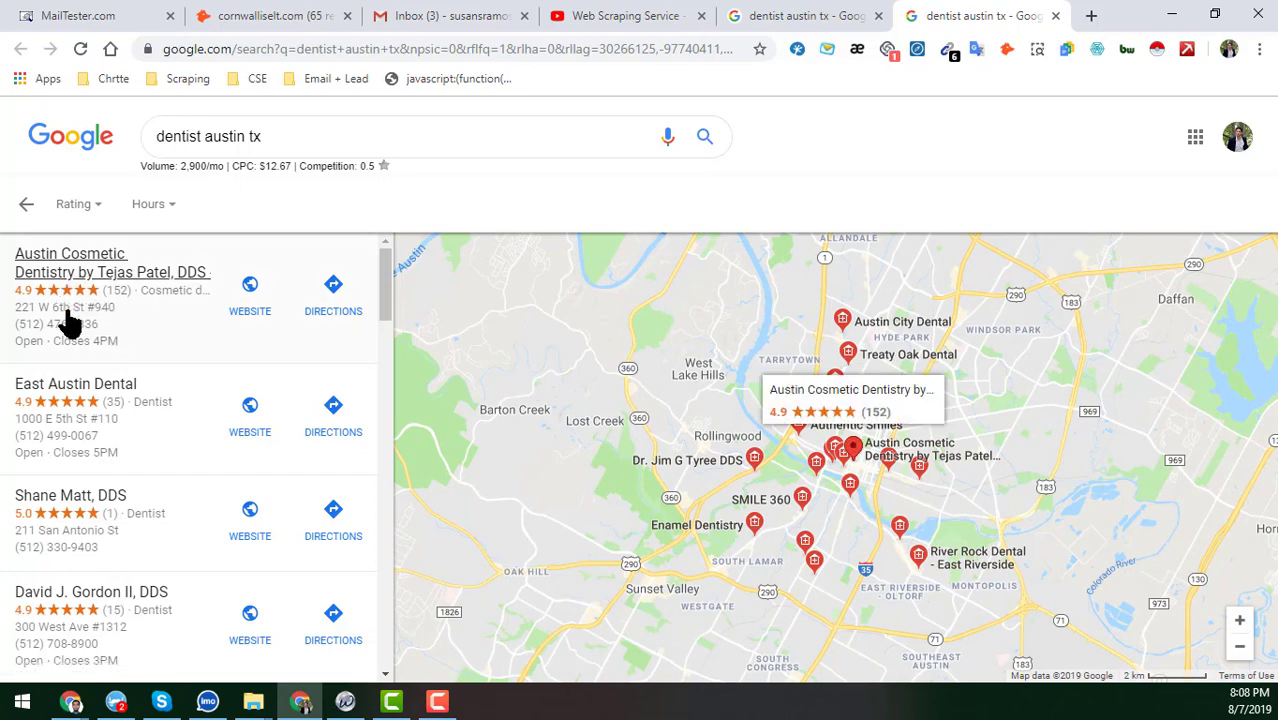
pyautogui.scroll(-10, 91, 348)
pyautogui.scroll(-15, 134, 420)
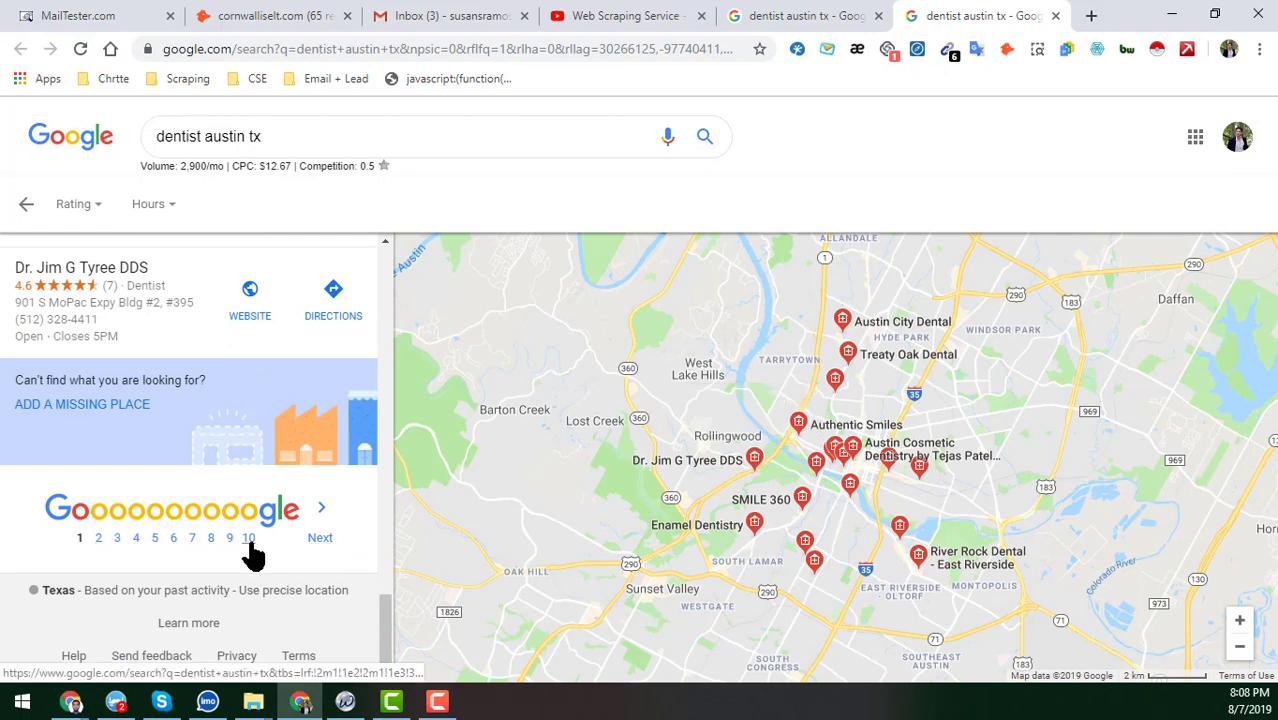
pyautogui.scroll(6, 194, 471)
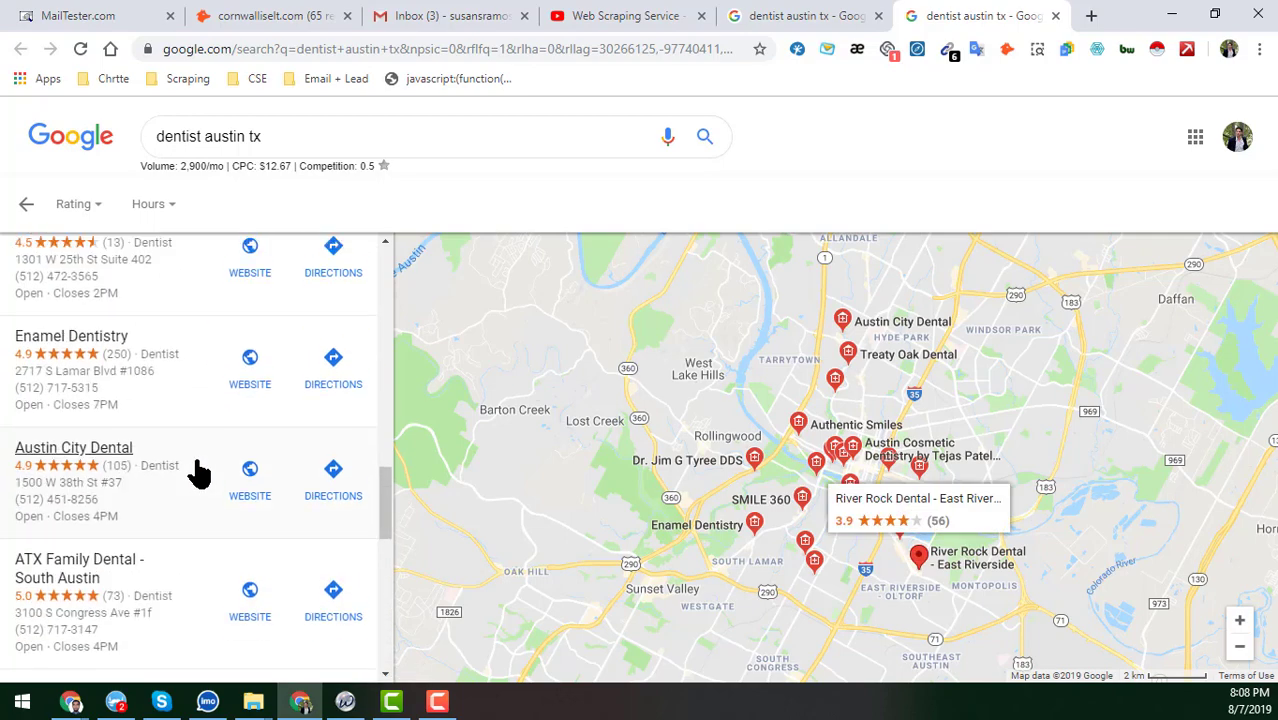
pyautogui.scroll(12, 196, 468)
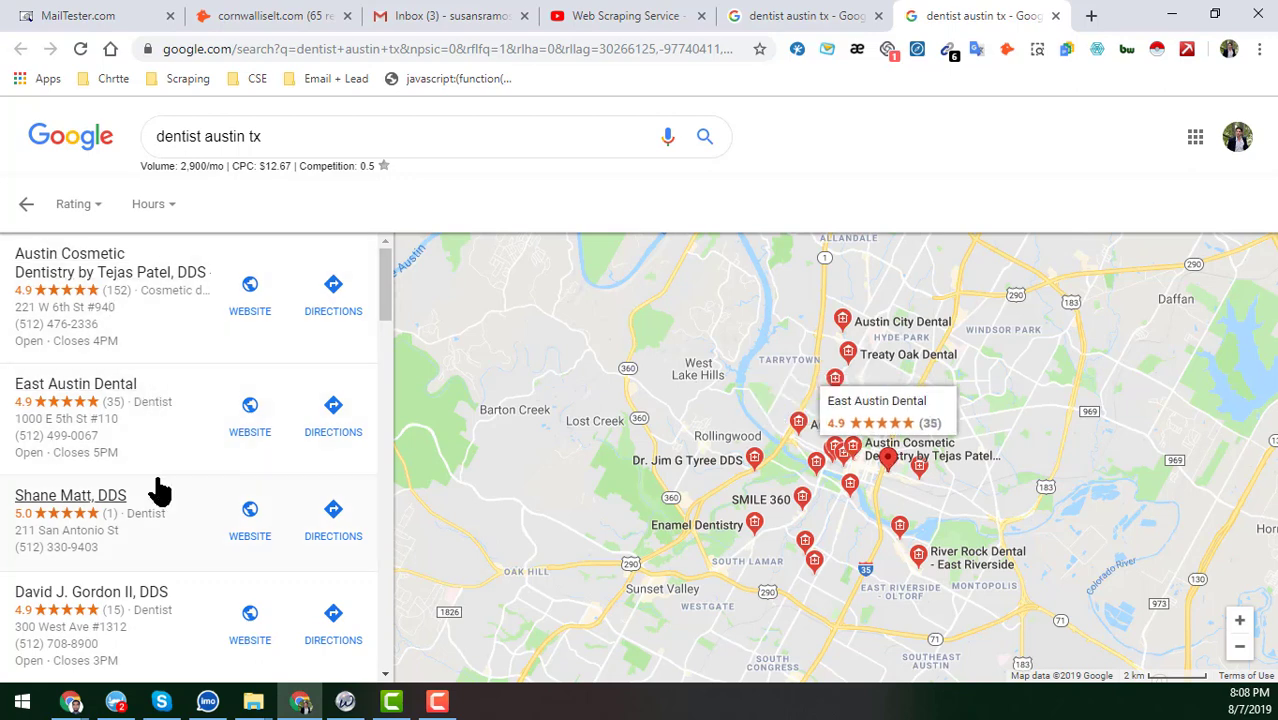
pyautogui.scroll(-3, 162, 490)
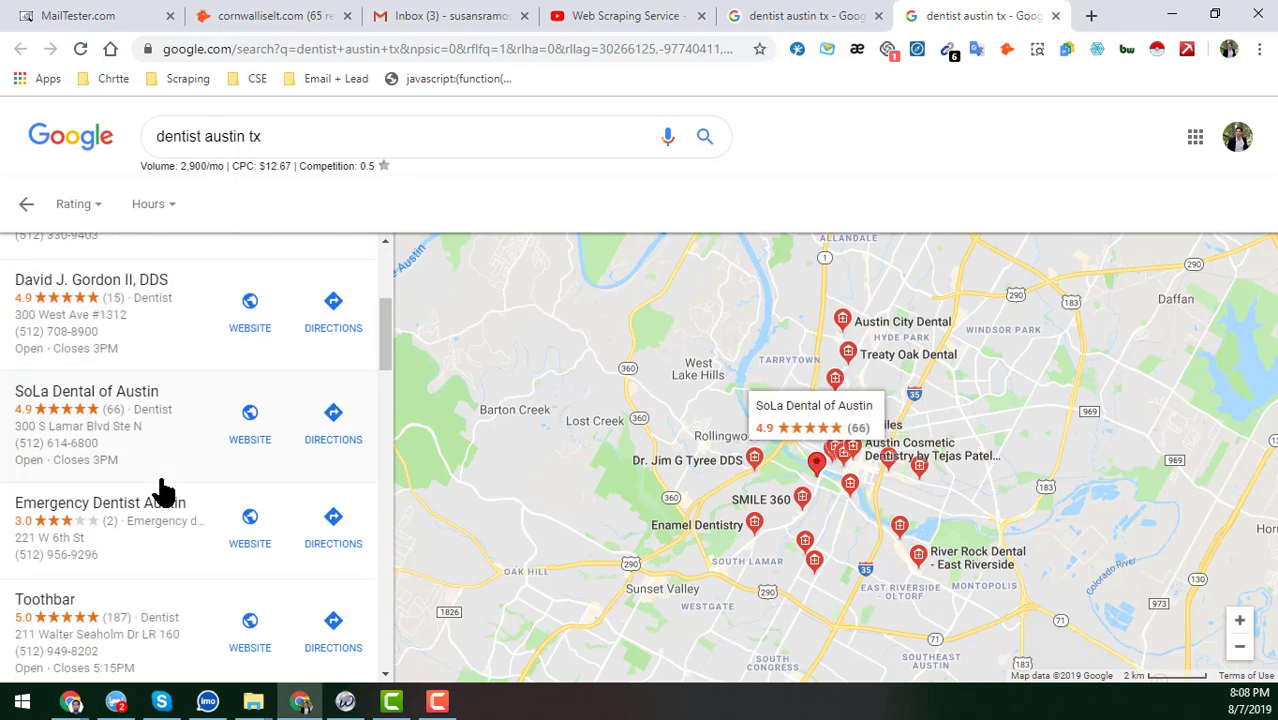
pyautogui.scroll(3, 163, 490)
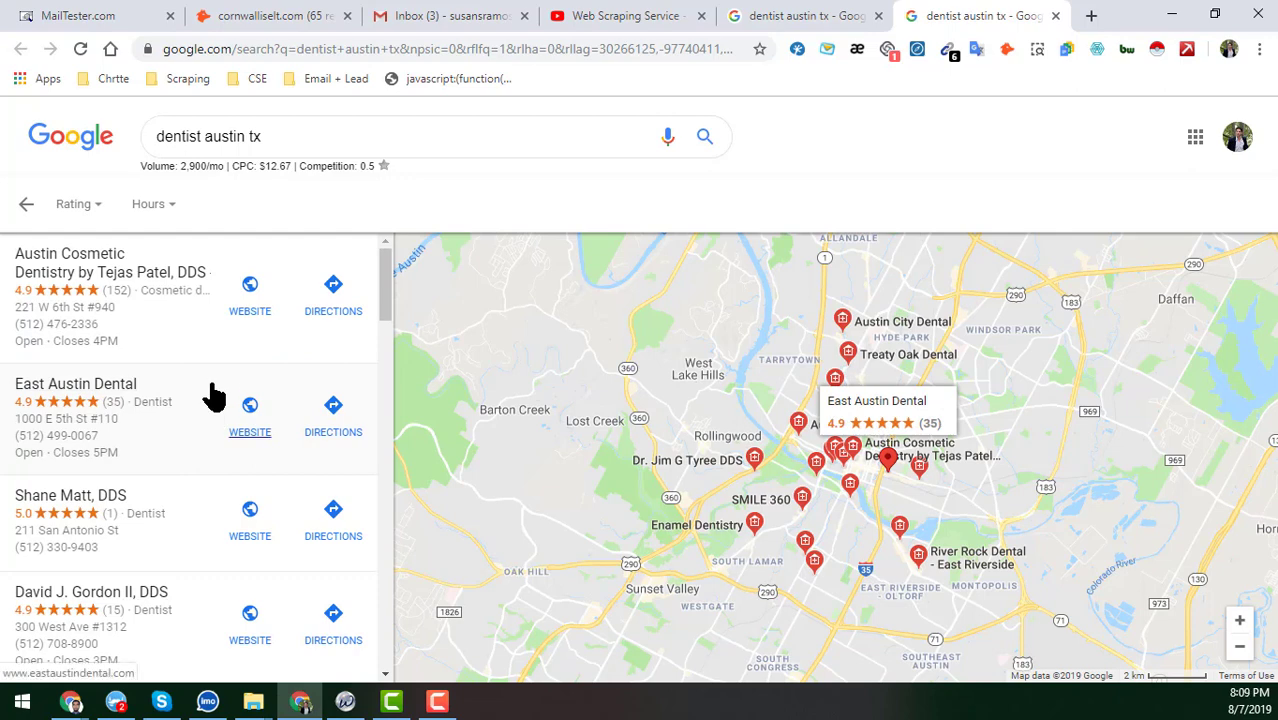
# Step: Bring OutWit Hub forward, scroll to the top of the dentist listing, and select the page address
pyautogui.click(345, 701)
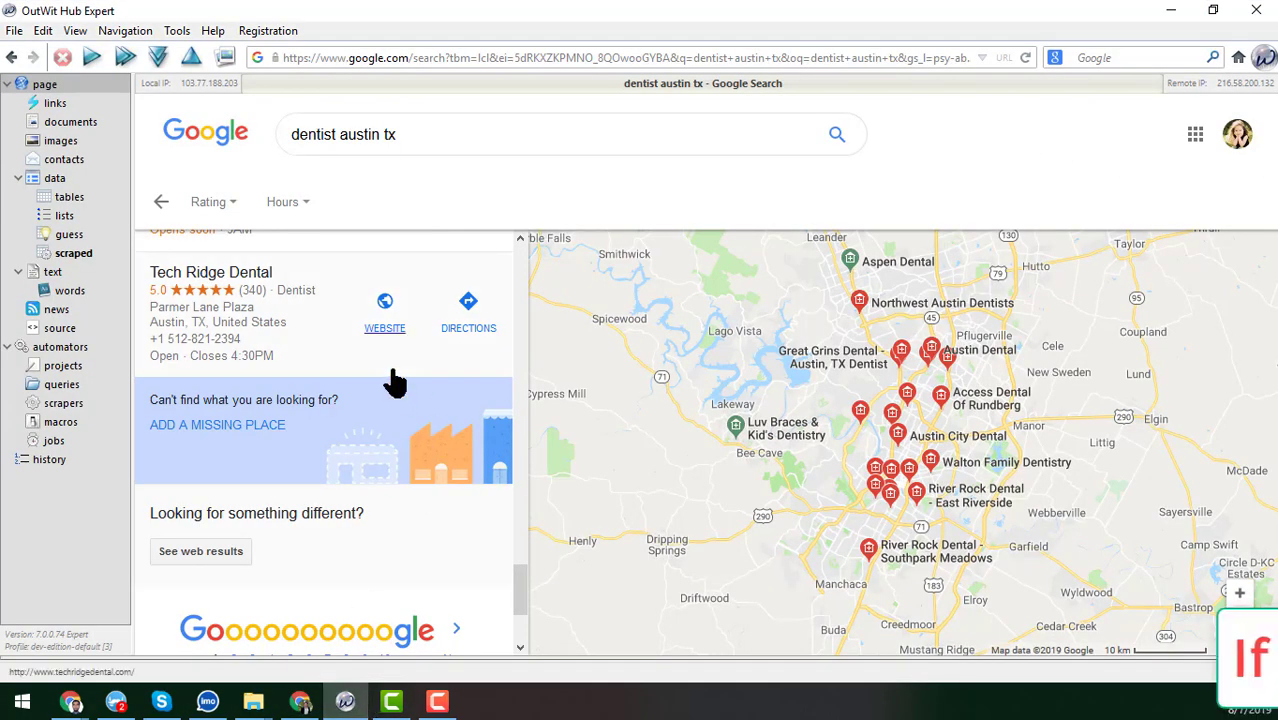
pyautogui.scroll(4, 394, 380)
pyautogui.scroll(8, 397, 365)
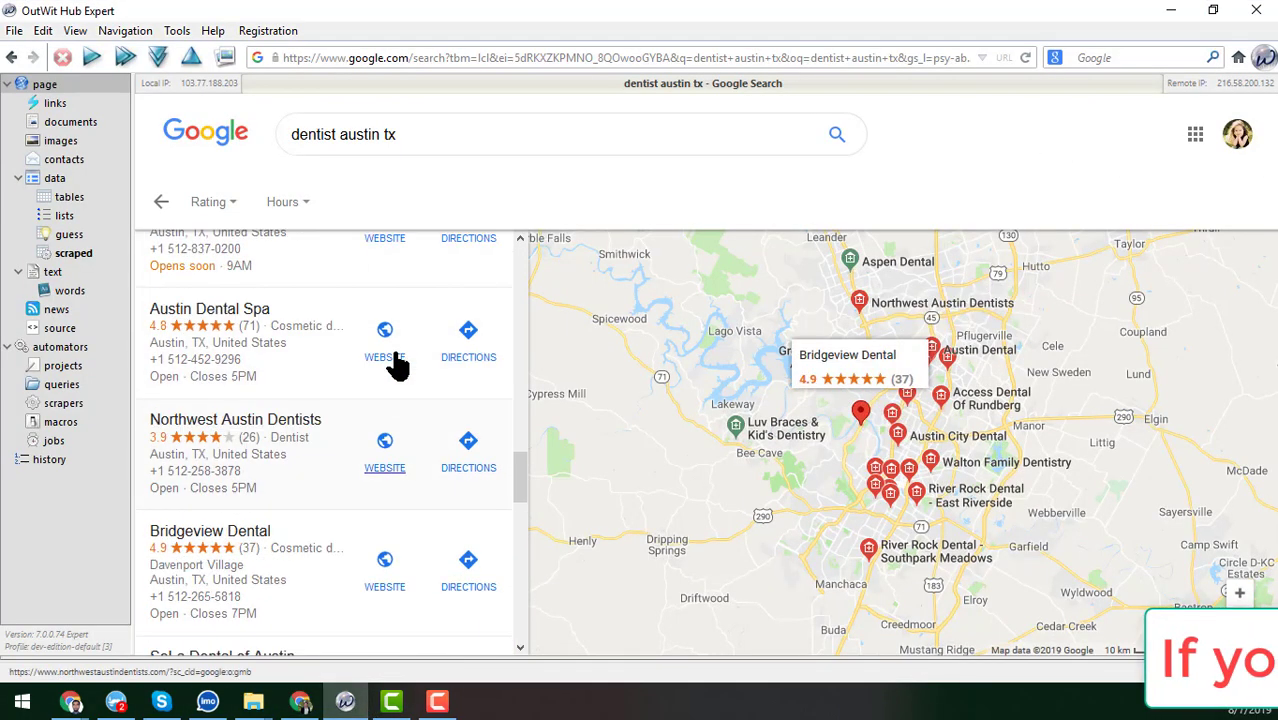
pyautogui.scroll(10, 394, 355)
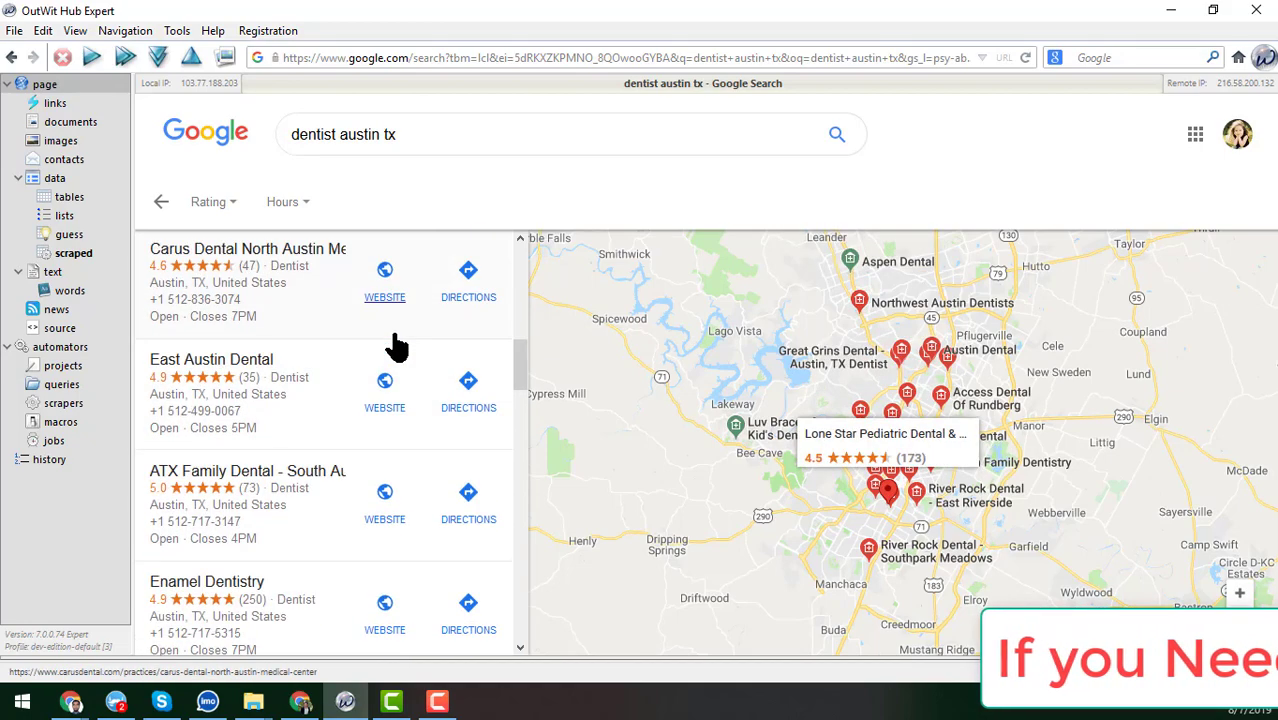
pyautogui.scroll(2, 342, 460)
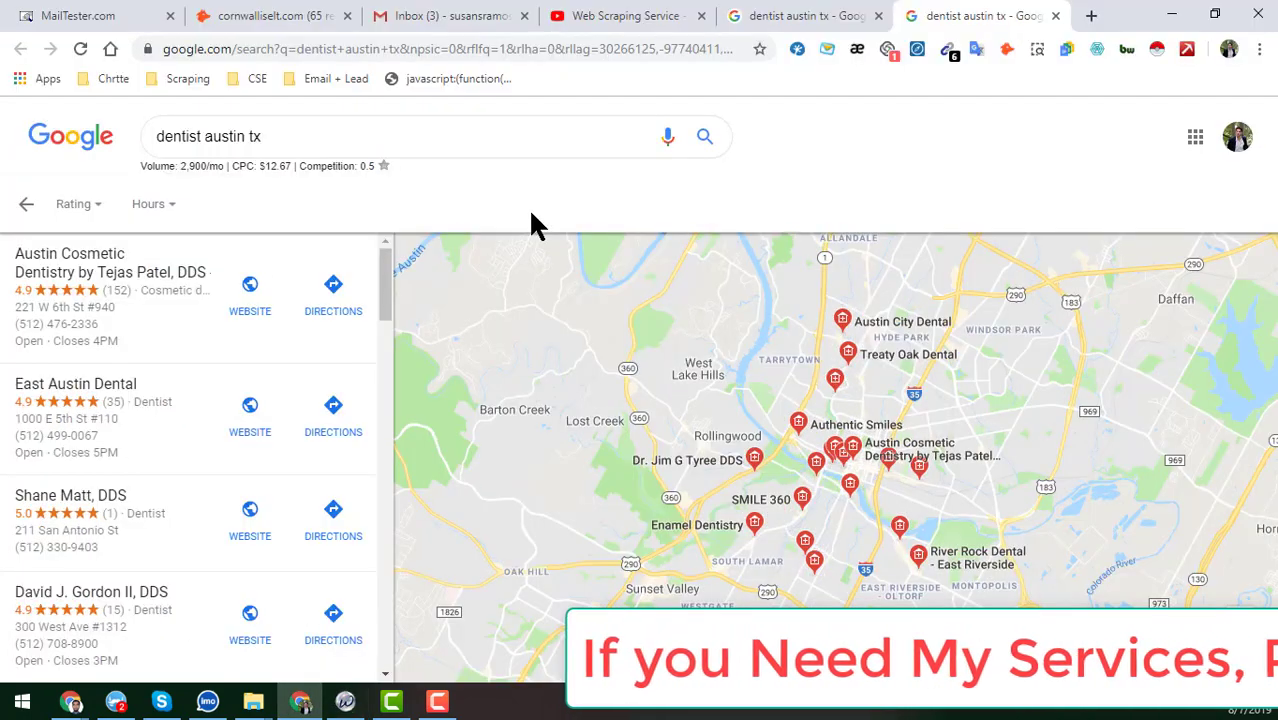
pyautogui.click(571, 54)
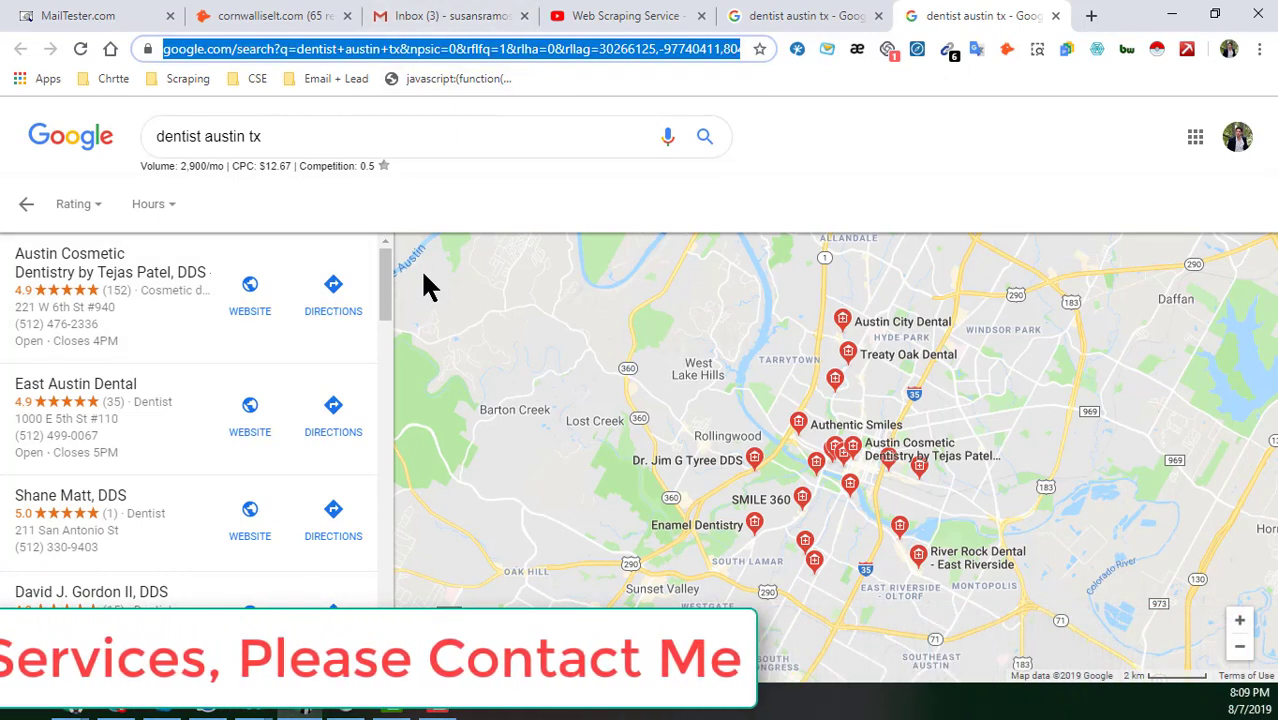
# Step: Review the Austin dentist listings in OutWit Hub, including Austin Dental, 12 Oaks Dental and Great Grins Dental
pyautogui.click(342, 704)
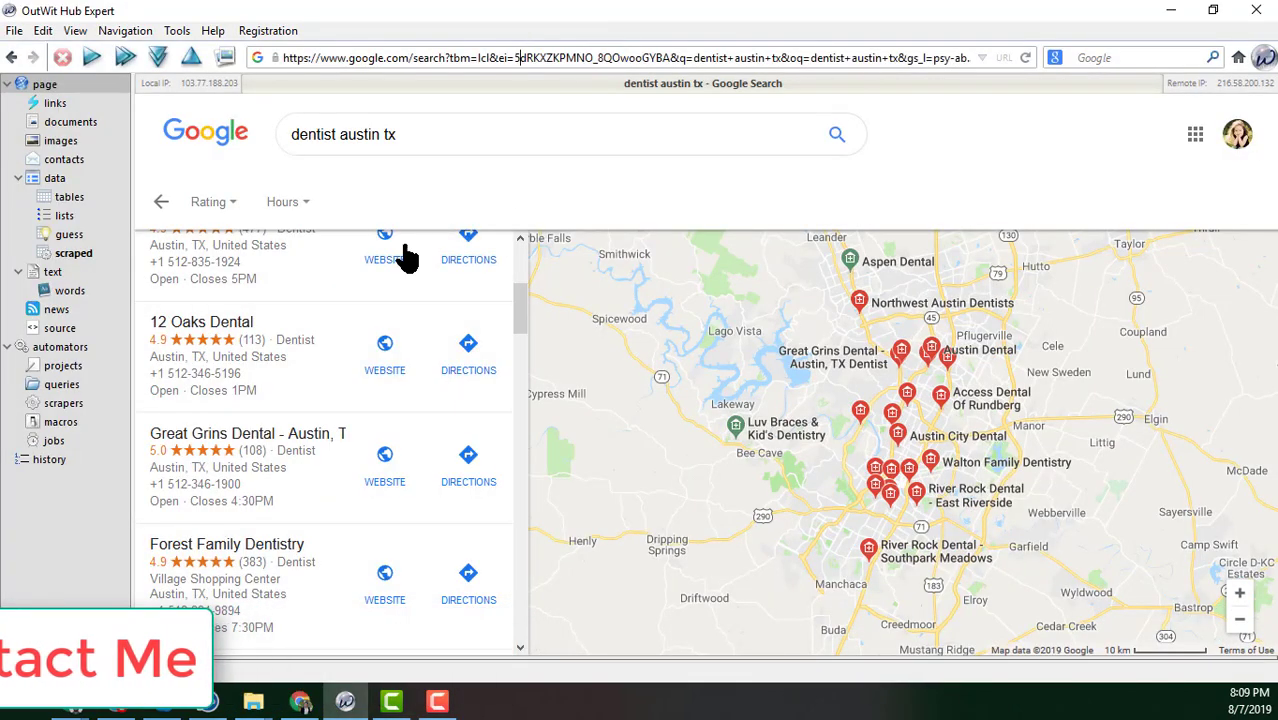
pyautogui.scroll(2, 270, 440)
pyautogui.scroll(1, 282, 452)
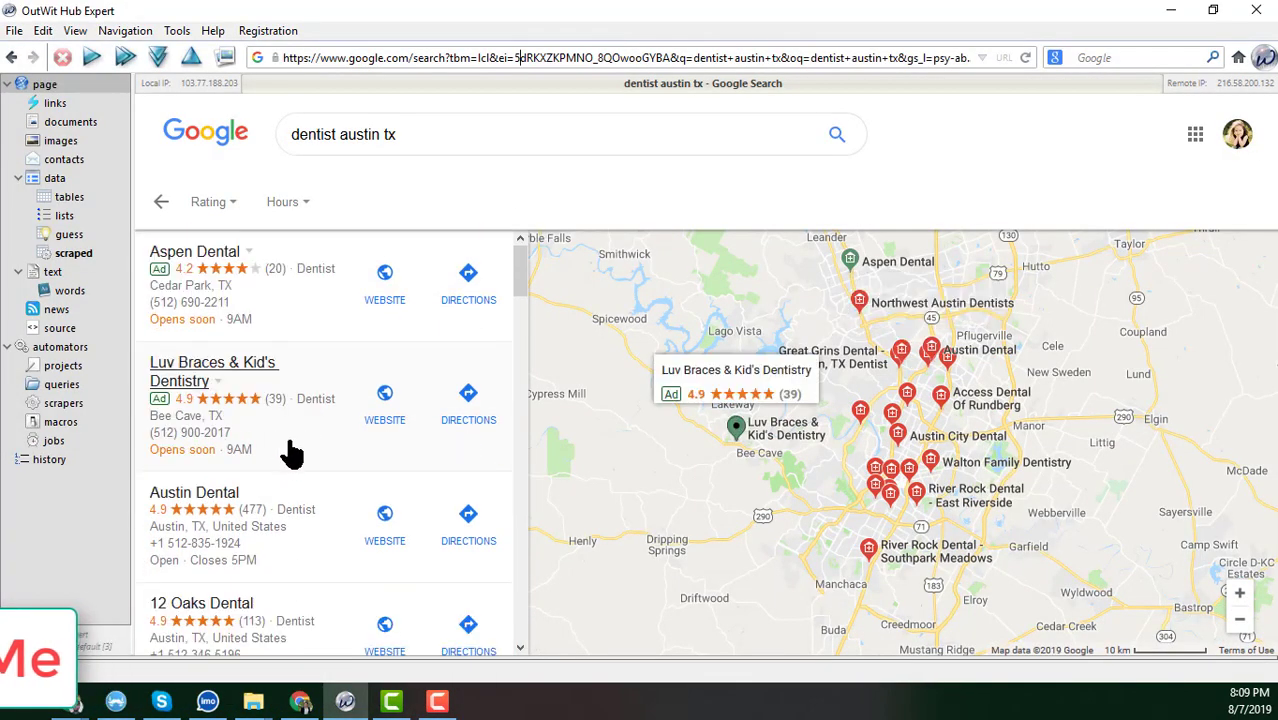
pyautogui.click(302, 702)
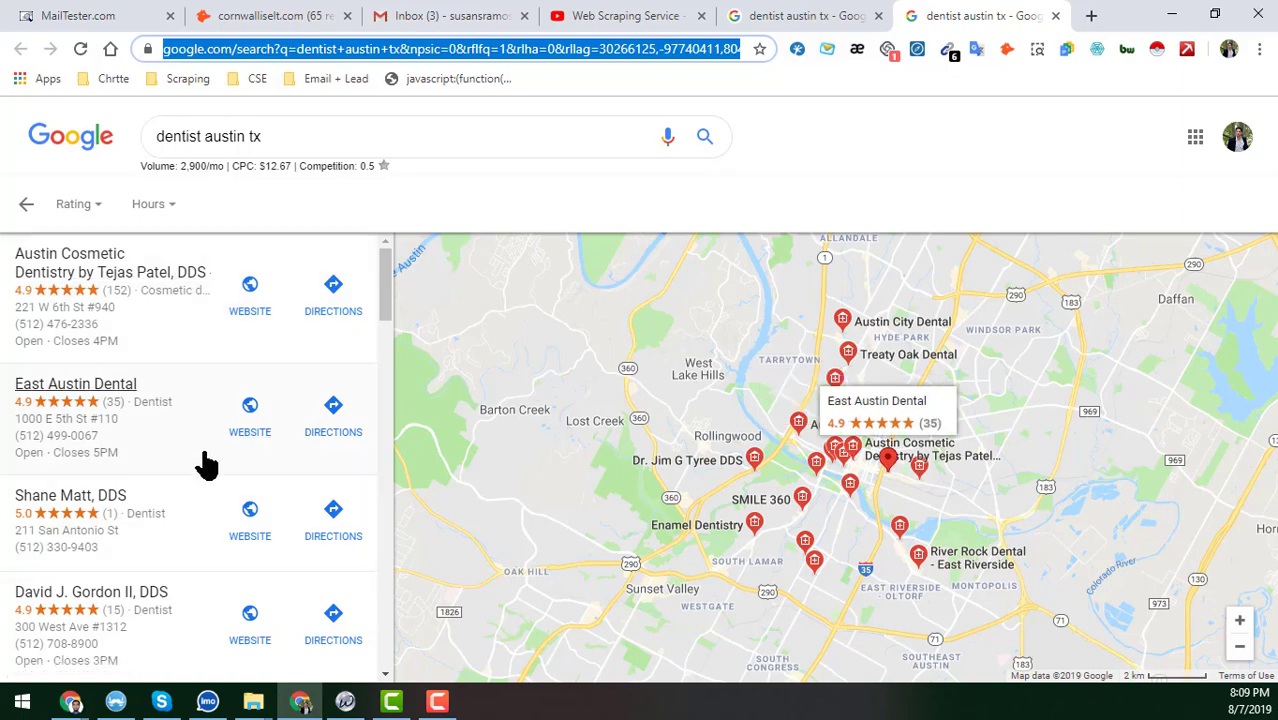
pyautogui.click(345, 702)
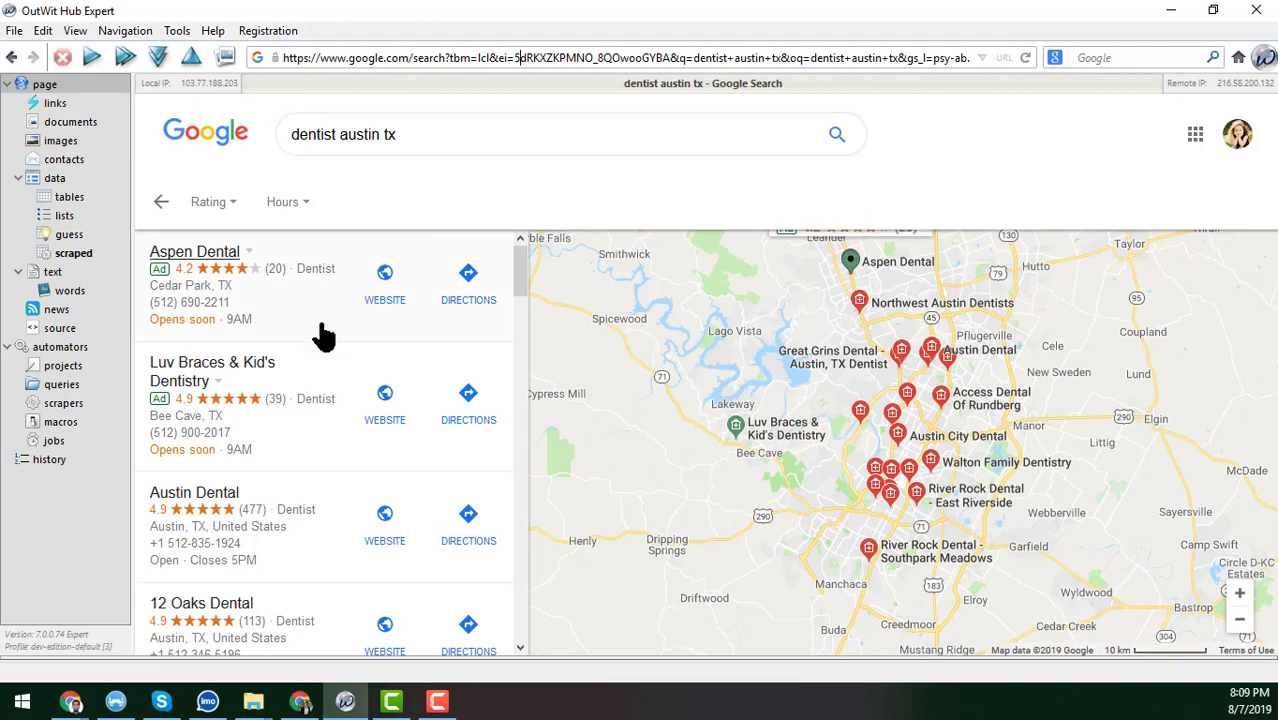
pyautogui.scroll(-1, 385, 357)
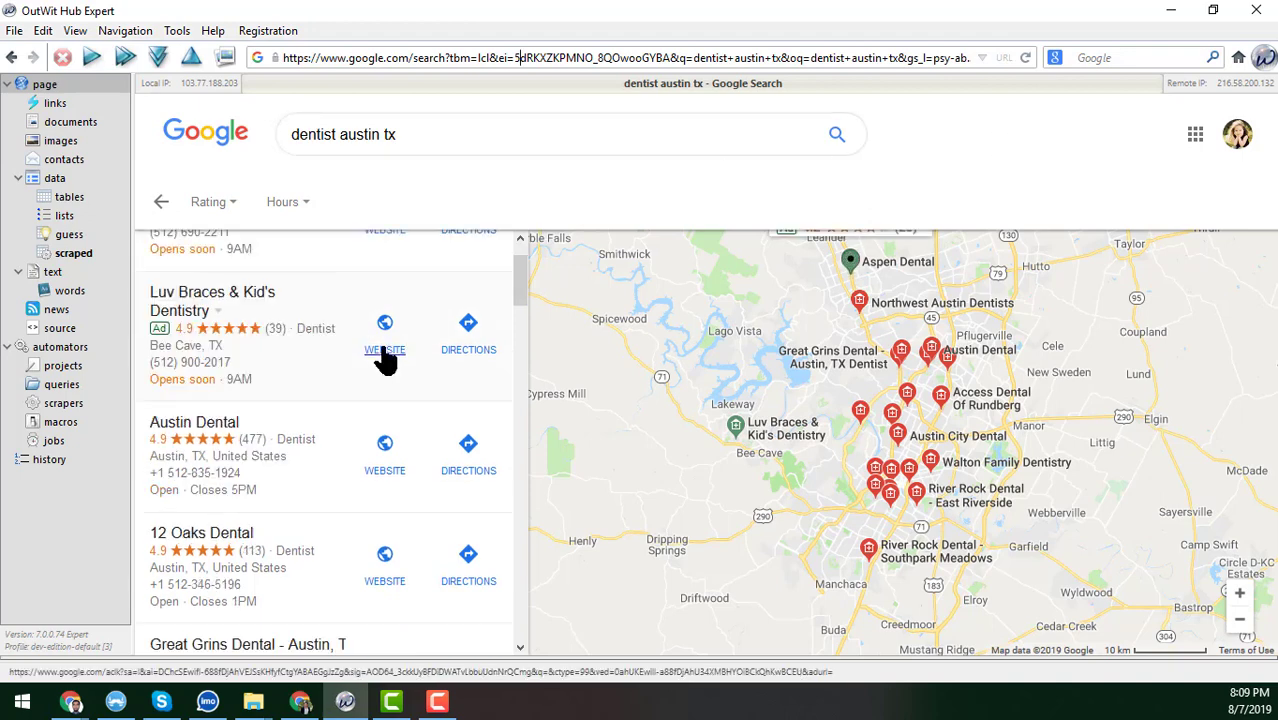
pyautogui.scroll(1, 399, 442)
pyautogui.scroll(-2, 405, 435)
pyautogui.scroll(-1, 407, 440)
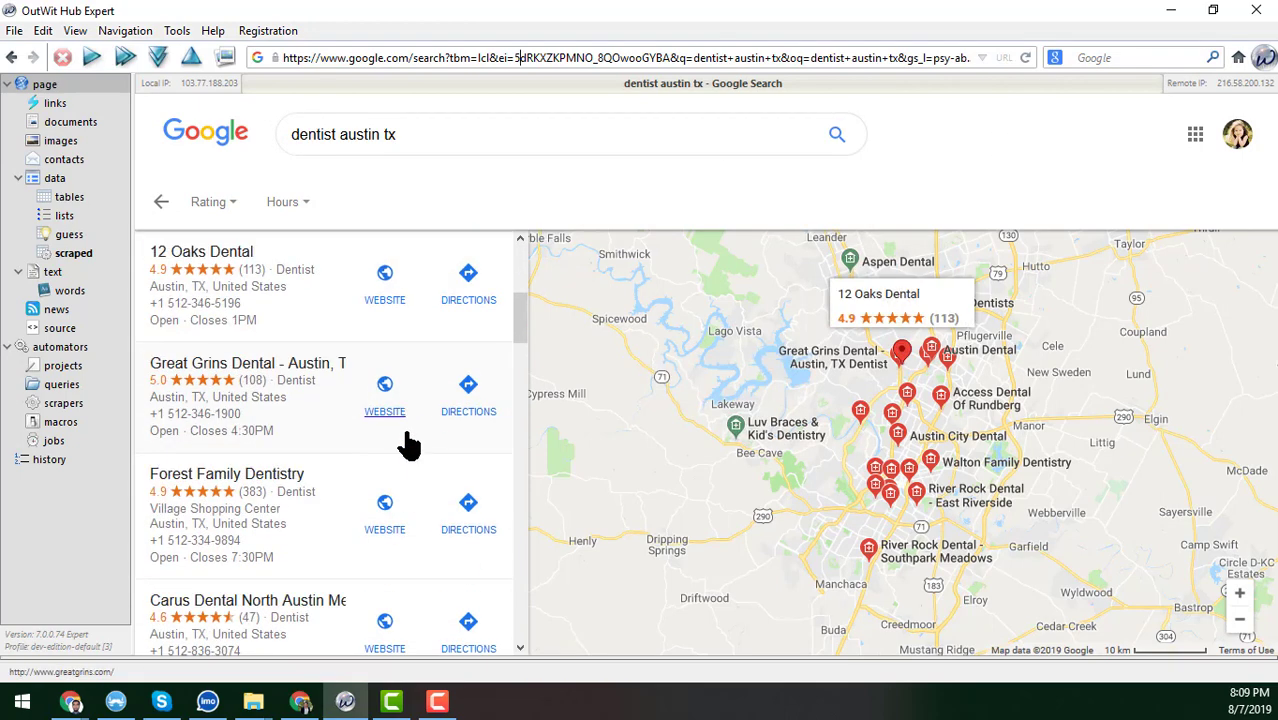
pyautogui.scroll(3, 408, 442)
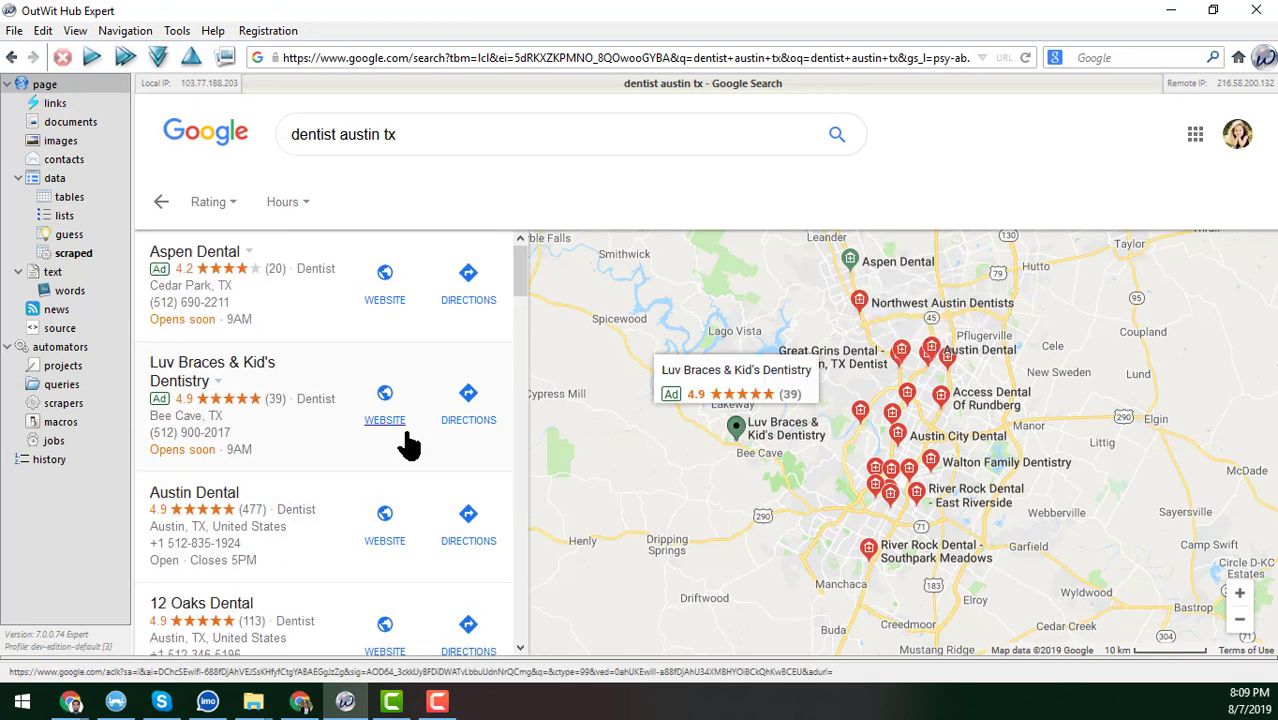
pyautogui.scroll(-1, 213, 424)
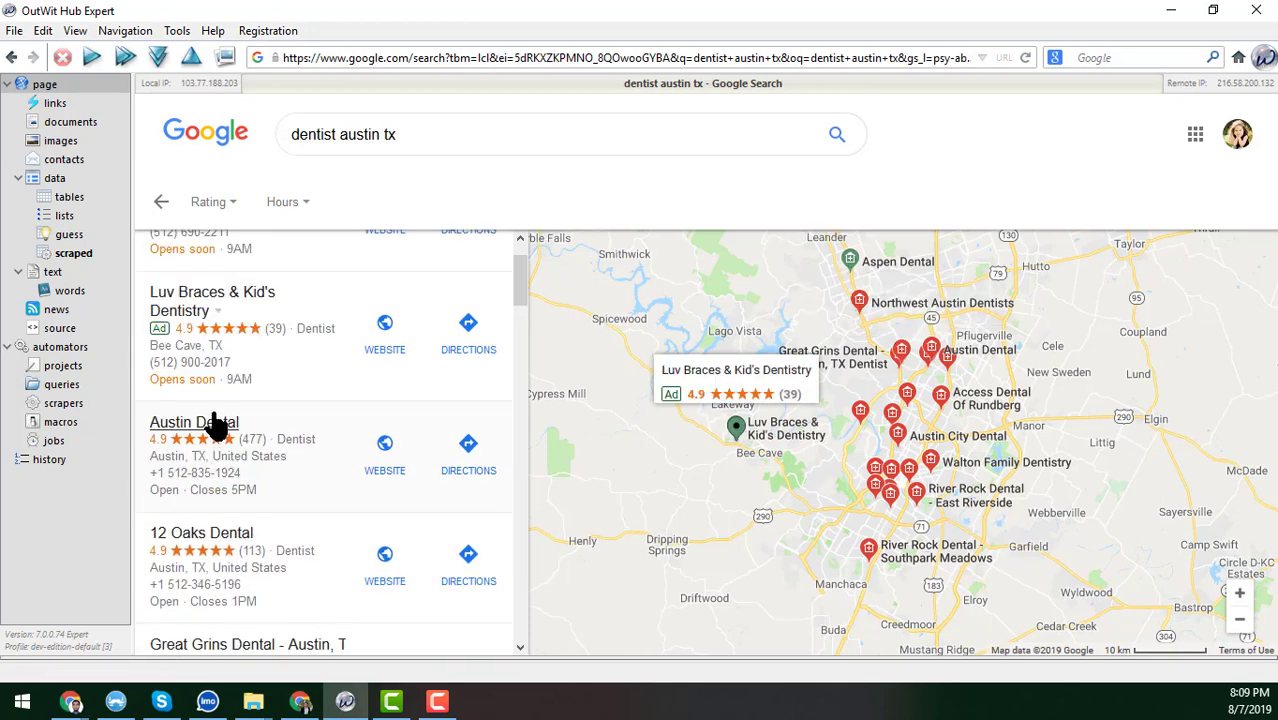
pyautogui.scroll(-1, 243, 443)
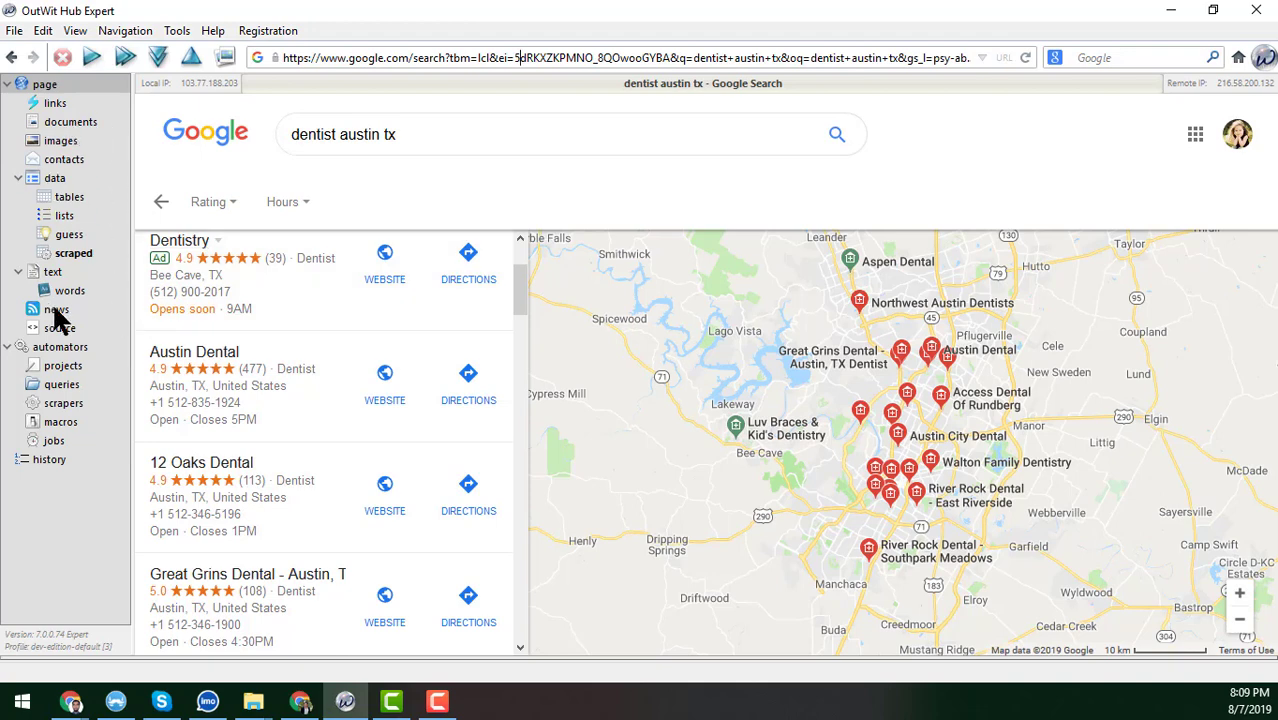
# Step: In the scraper editor, delete the old google.com Scraper and create a new one named 'google.com Scraper'
pyautogui.click(76, 403)
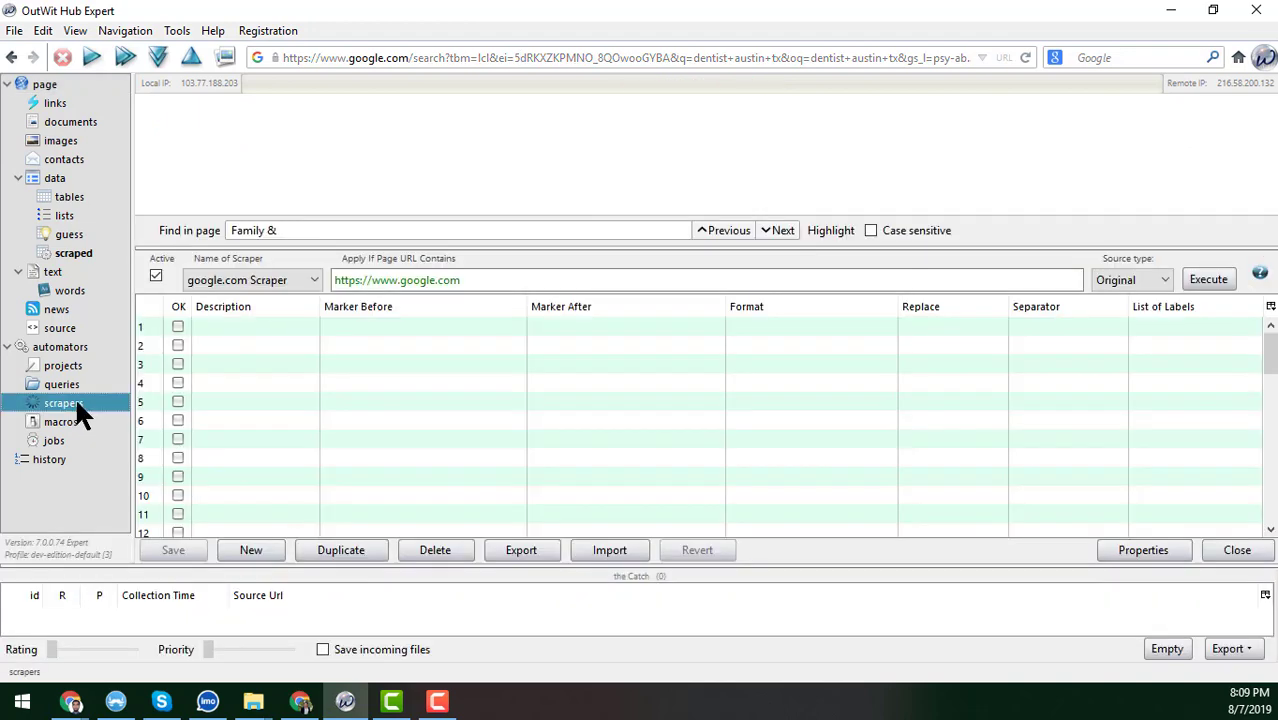
pyautogui.click(435, 551)
pyautogui.click(731, 363)
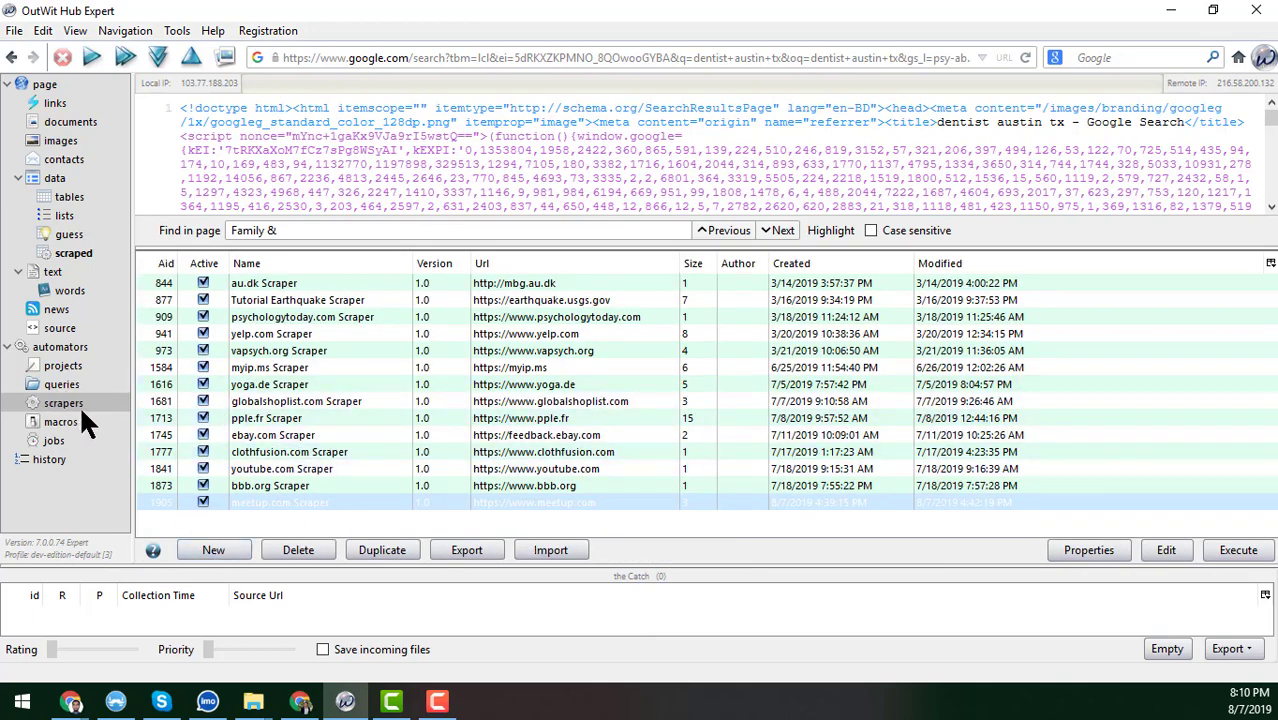
pyautogui.click(236, 548)
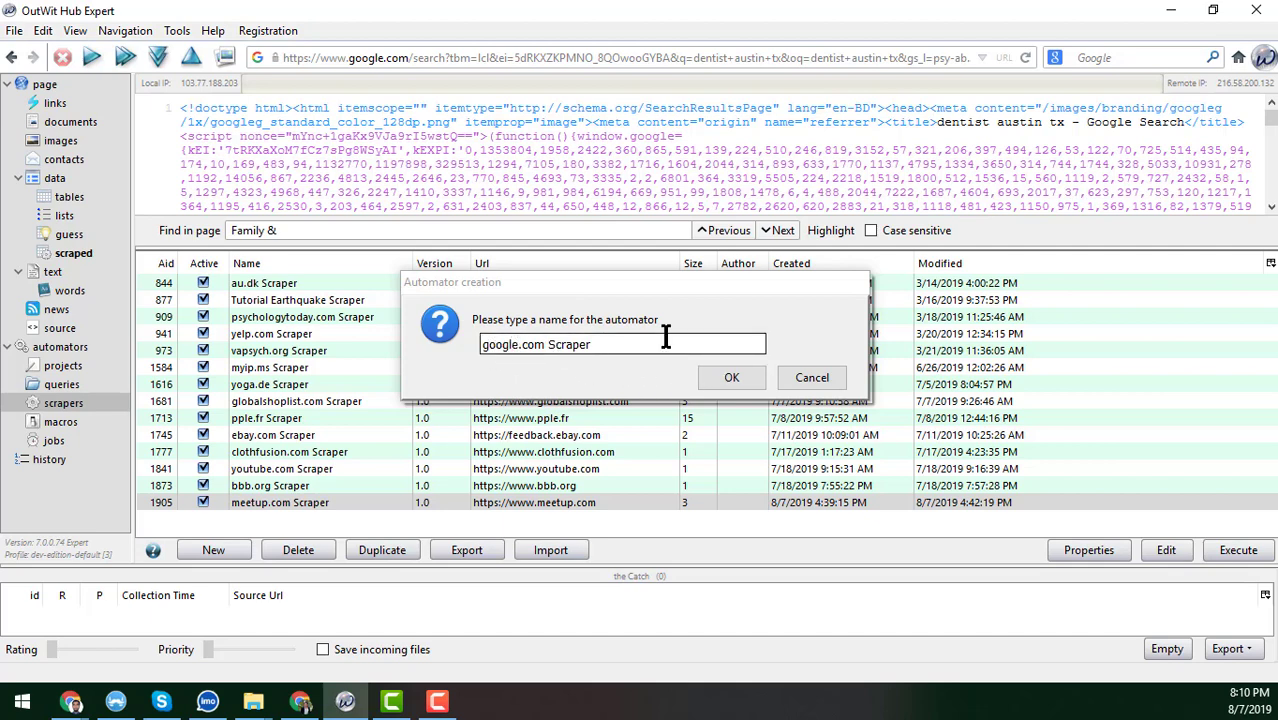
pyautogui.click(744, 375)
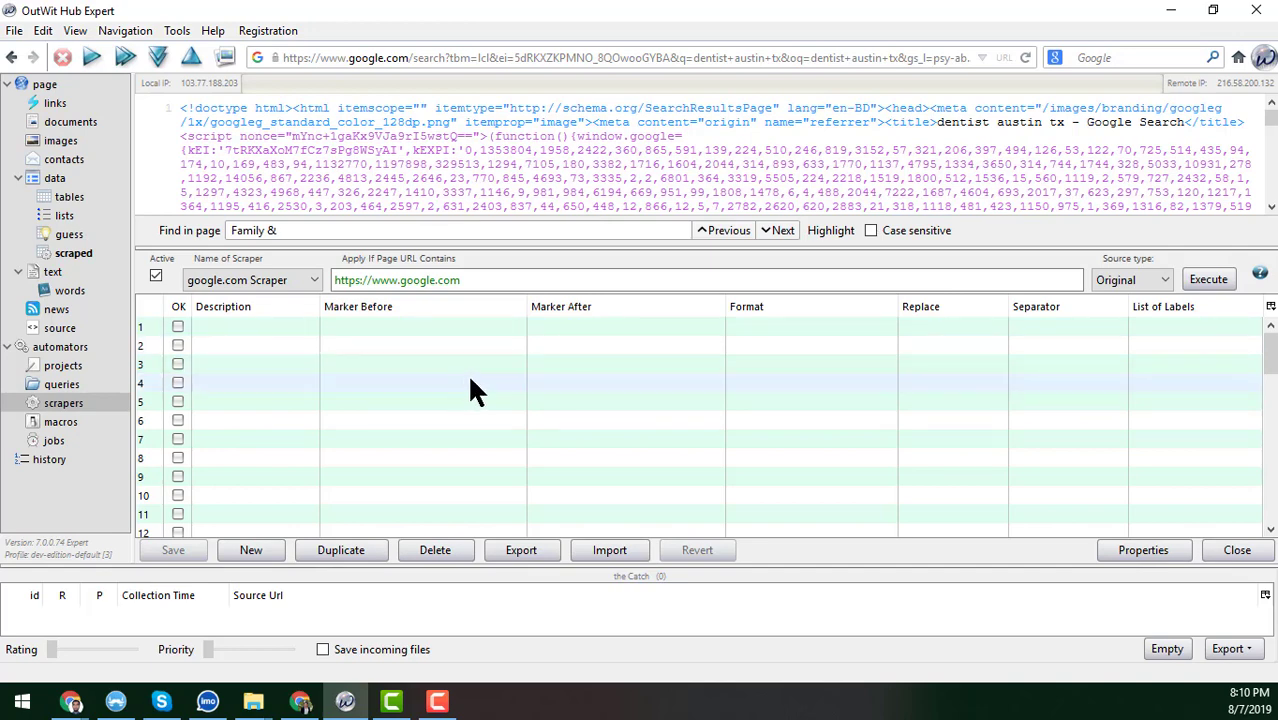
# Step: Return to the Google results page and select the 'Austin Dental' business name, opening its detail card
pyautogui.click(47, 84)
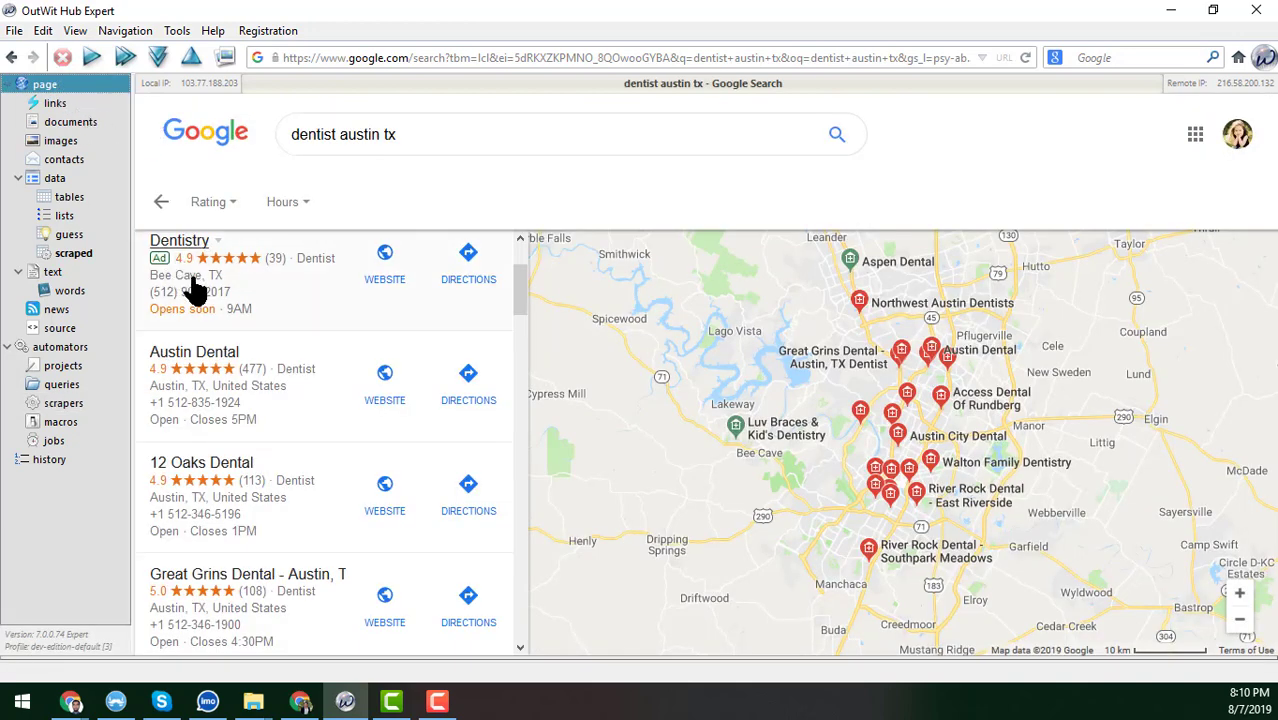
pyautogui.scroll(3, 377, 366)
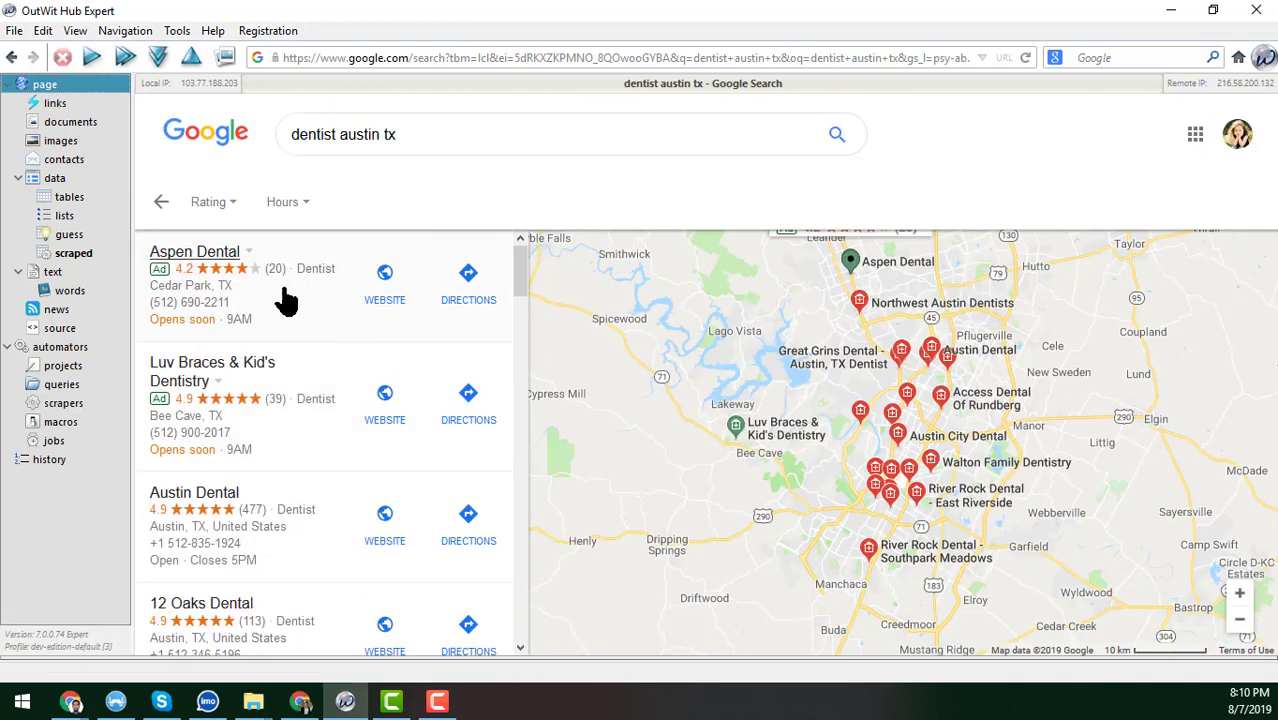
pyautogui.scroll(-1, 286, 368)
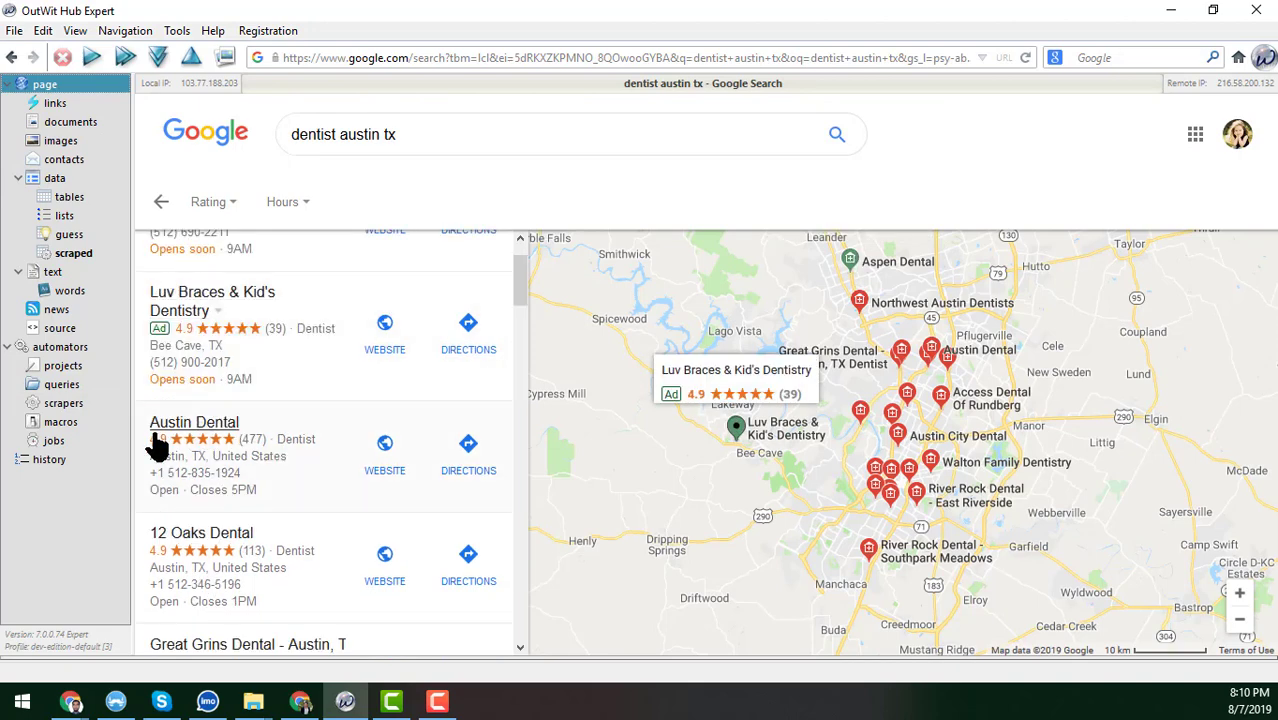
pyautogui.scroll(1, 195, 310)
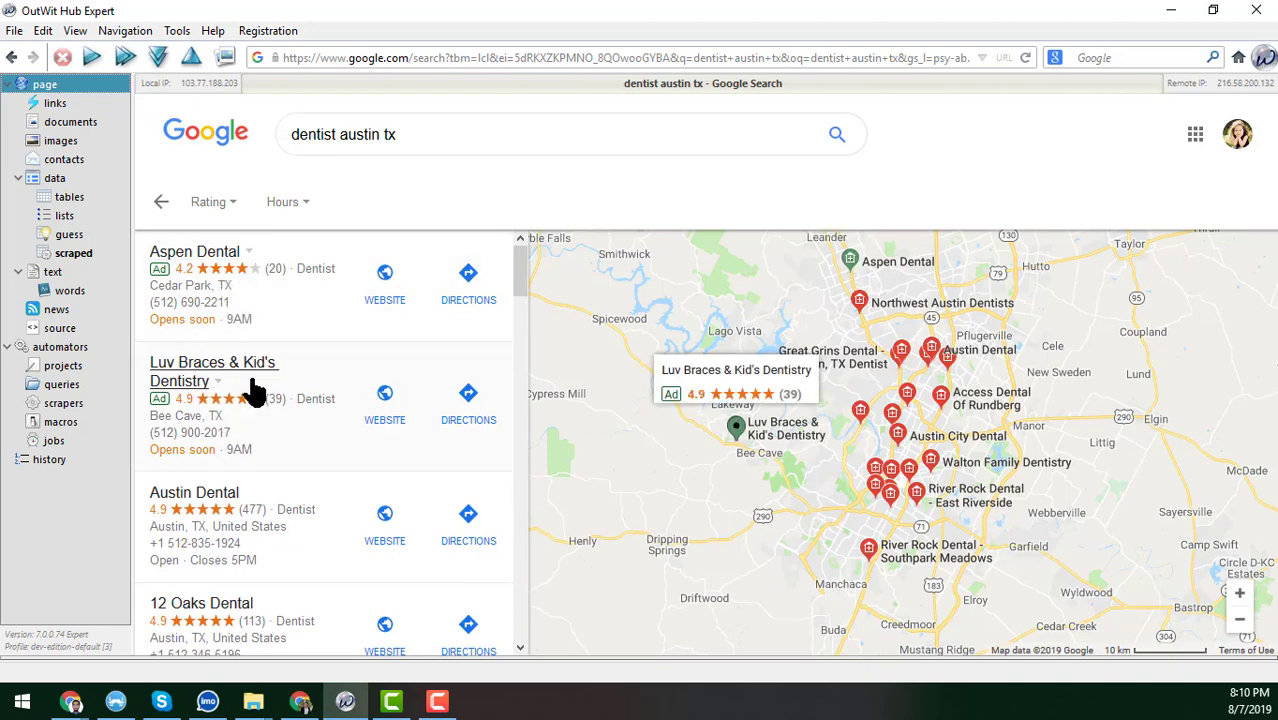
pyautogui.scroll(-1, 250, 394)
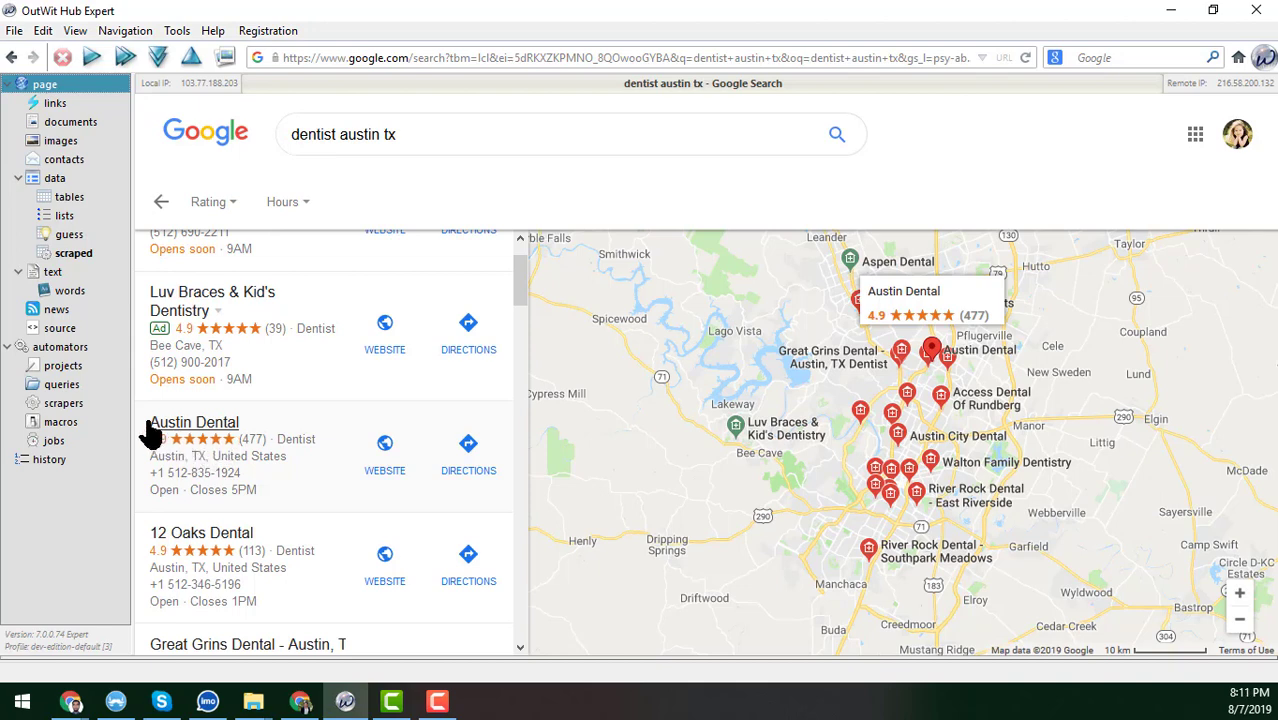
pyautogui.moveTo(152, 426); pyautogui.dragTo(237, 428)
pyautogui.moveTo(152, 425); pyautogui.dragTo(205, 428)
pyautogui.hotkey('ctrl', 'c')
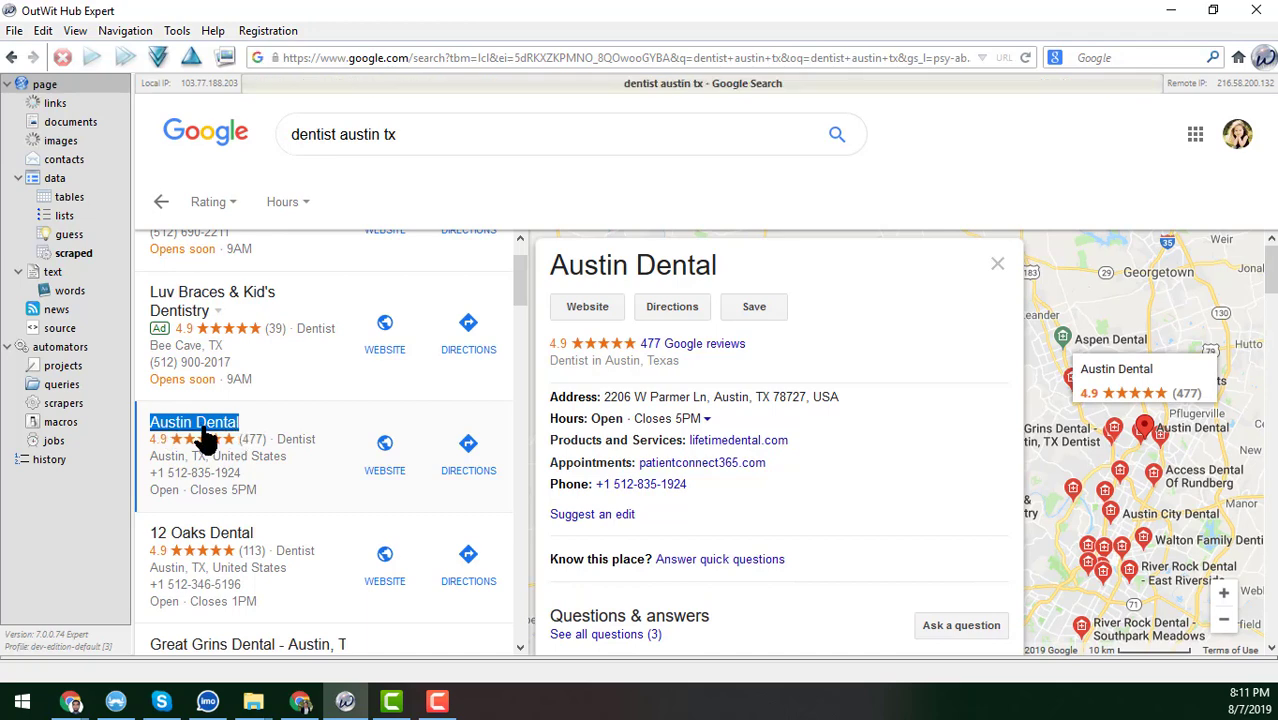
# Step: Search the page source in the scraper editor for 'Austin Dental' in place of 'Family &'
pyautogui.click(63, 403)
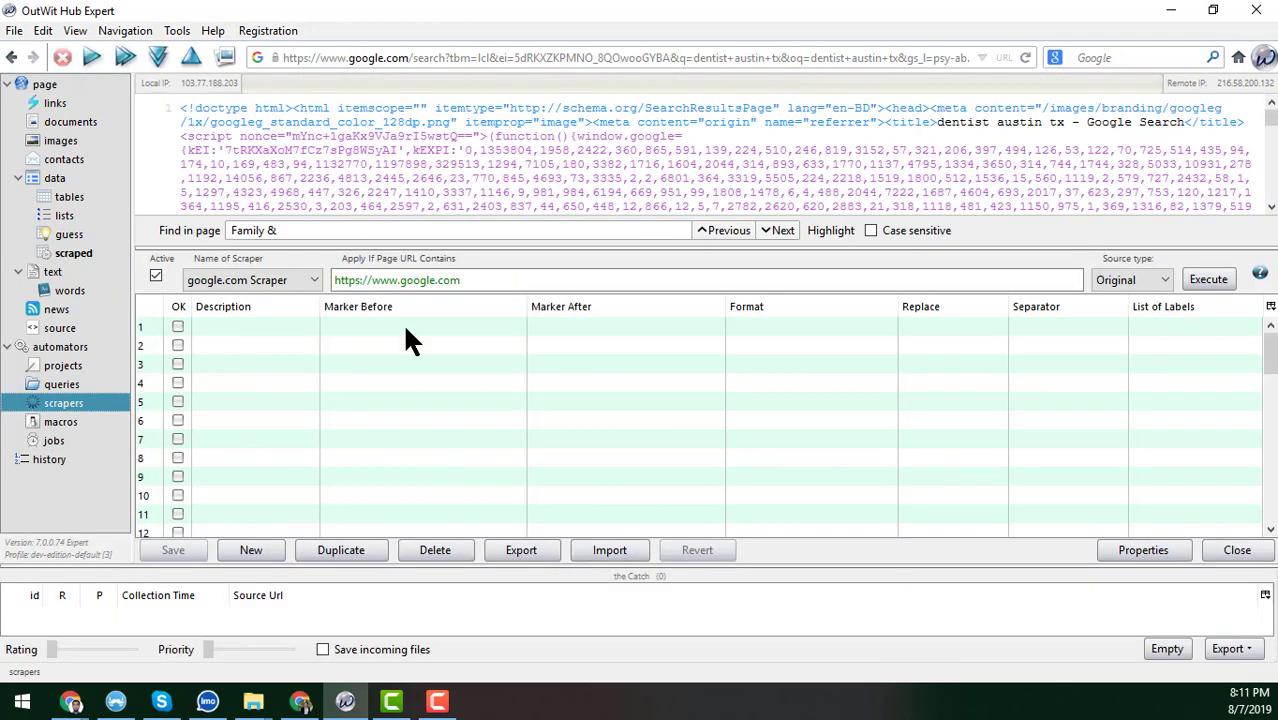
pyautogui.moveTo(312, 230); pyautogui.dragTo(218, 230)
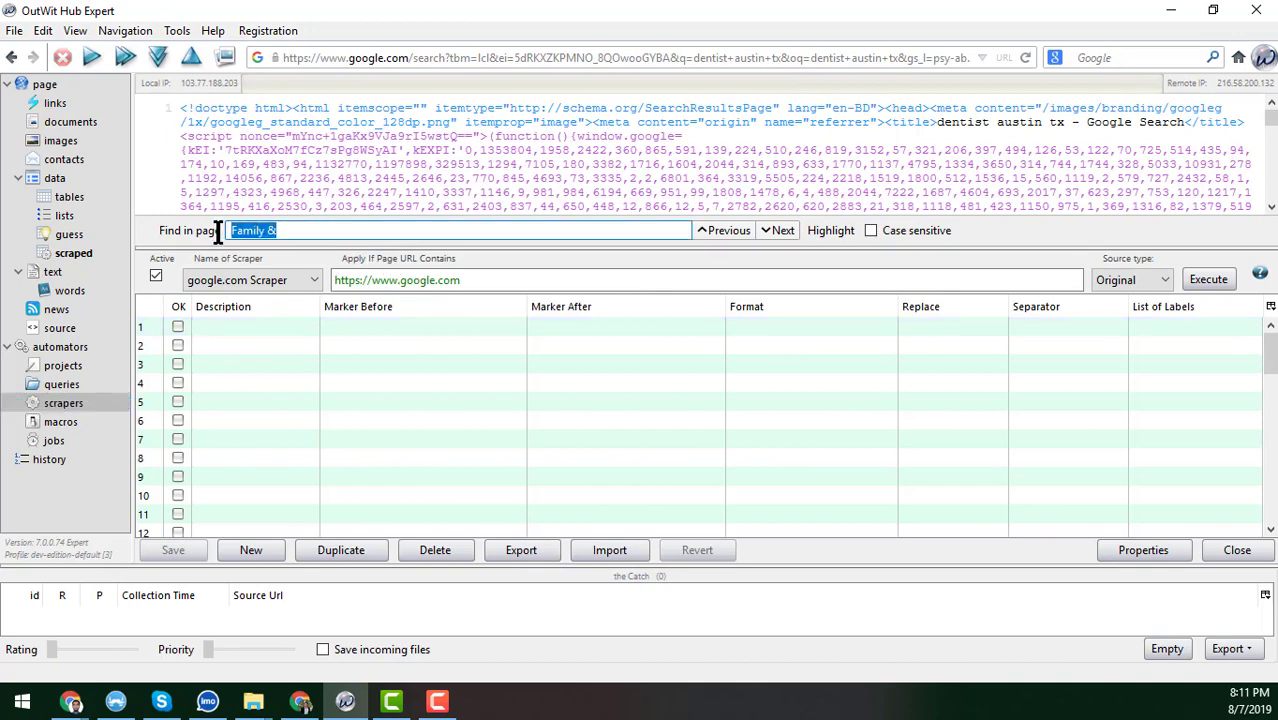
pyautogui.press('BackSpace')
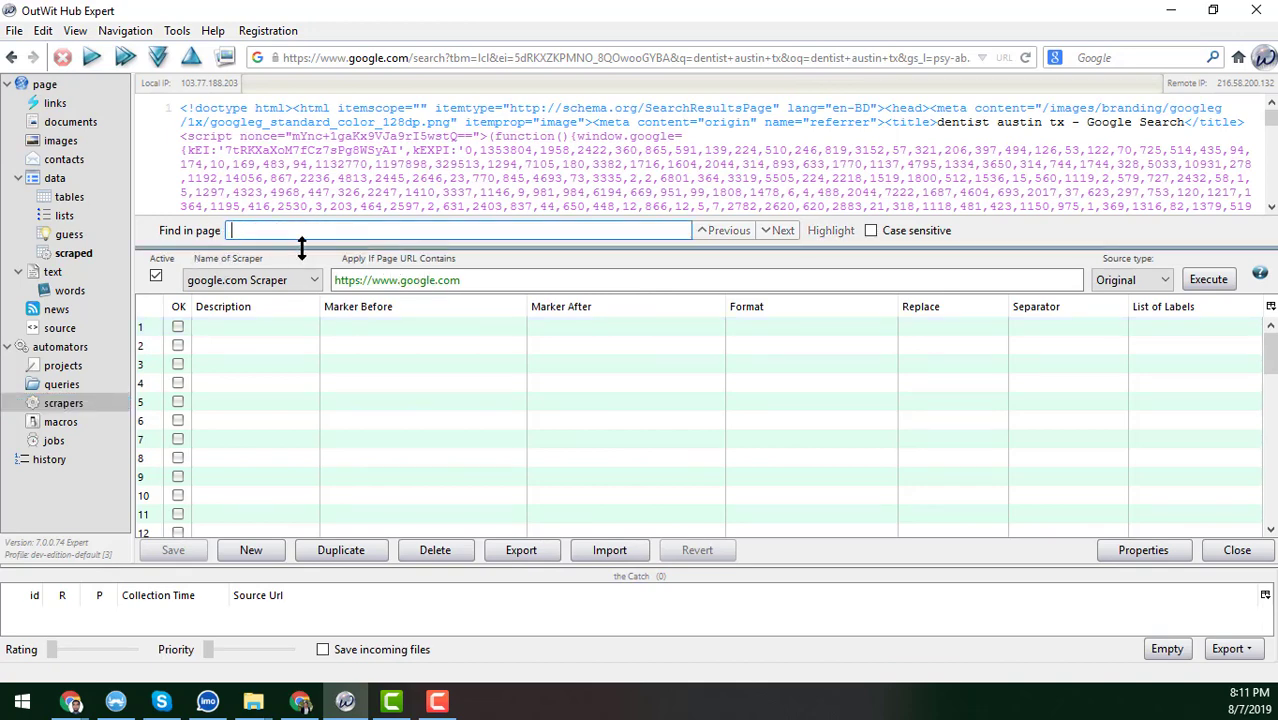
pyautogui.hotkey('ctrl', 'v')
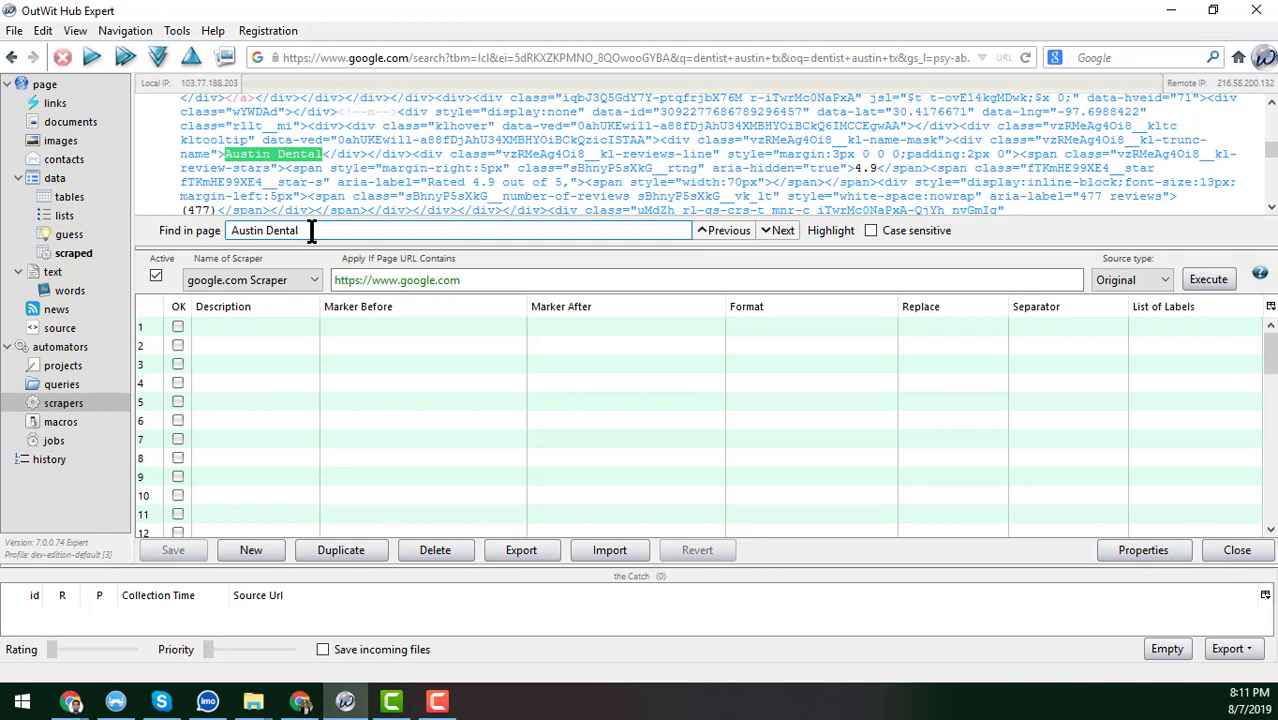
pyautogui.press('Return')
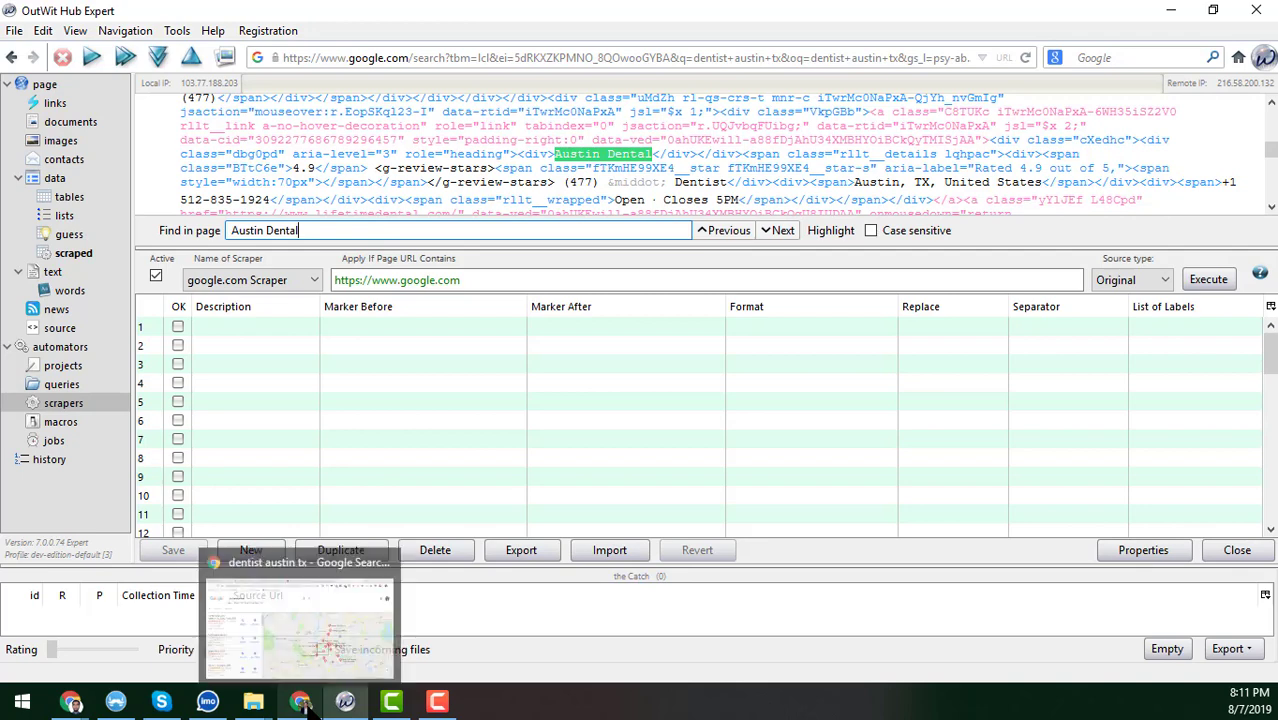
# Step: Glance at the Google Maps dentist results in the browser, then return to OutWit Hub
pyautogui.click(314, 530)
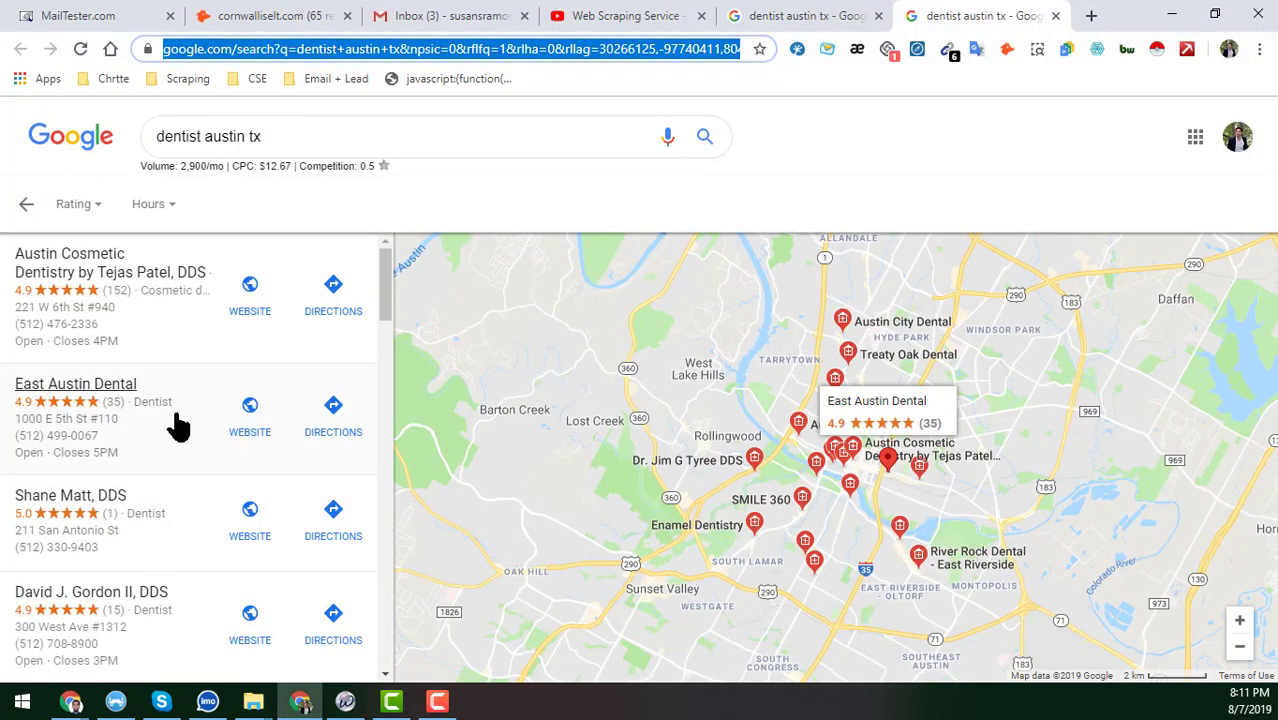
pyautogui.scroll(-3, 190, 437)
pyautogui.scroll(-2, 190, 445)
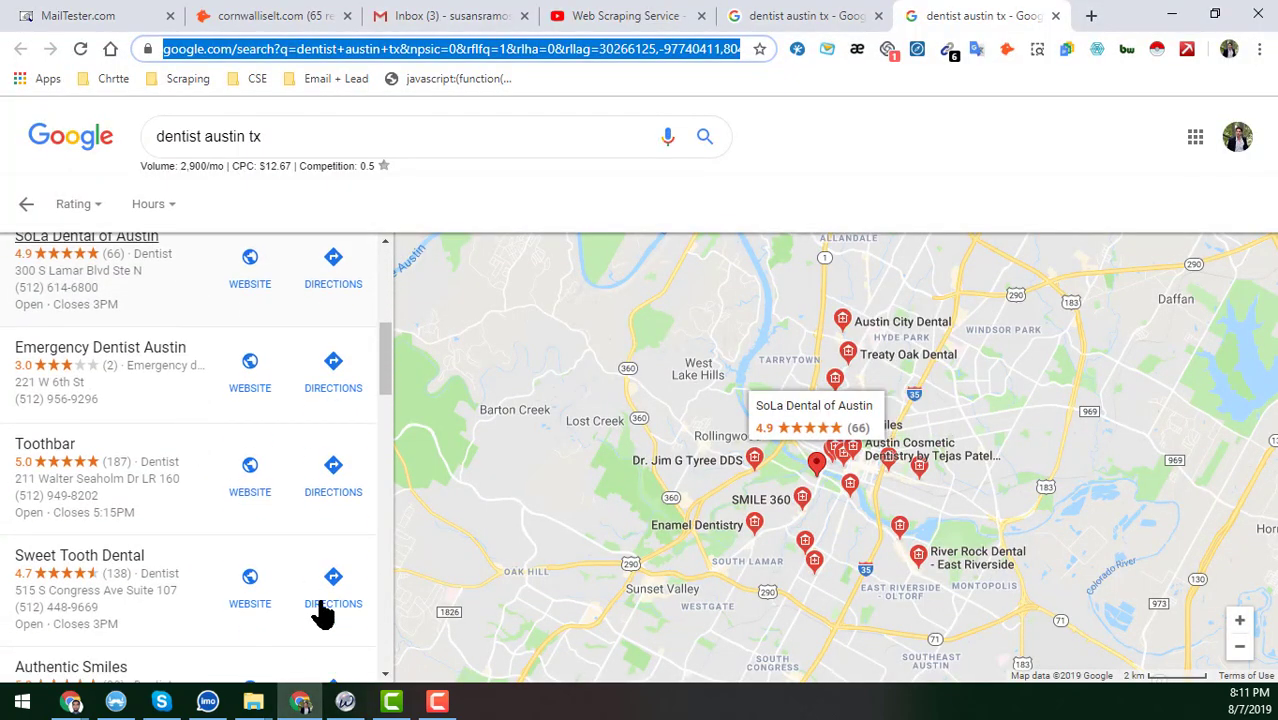
pyautogui.click(345, 701)
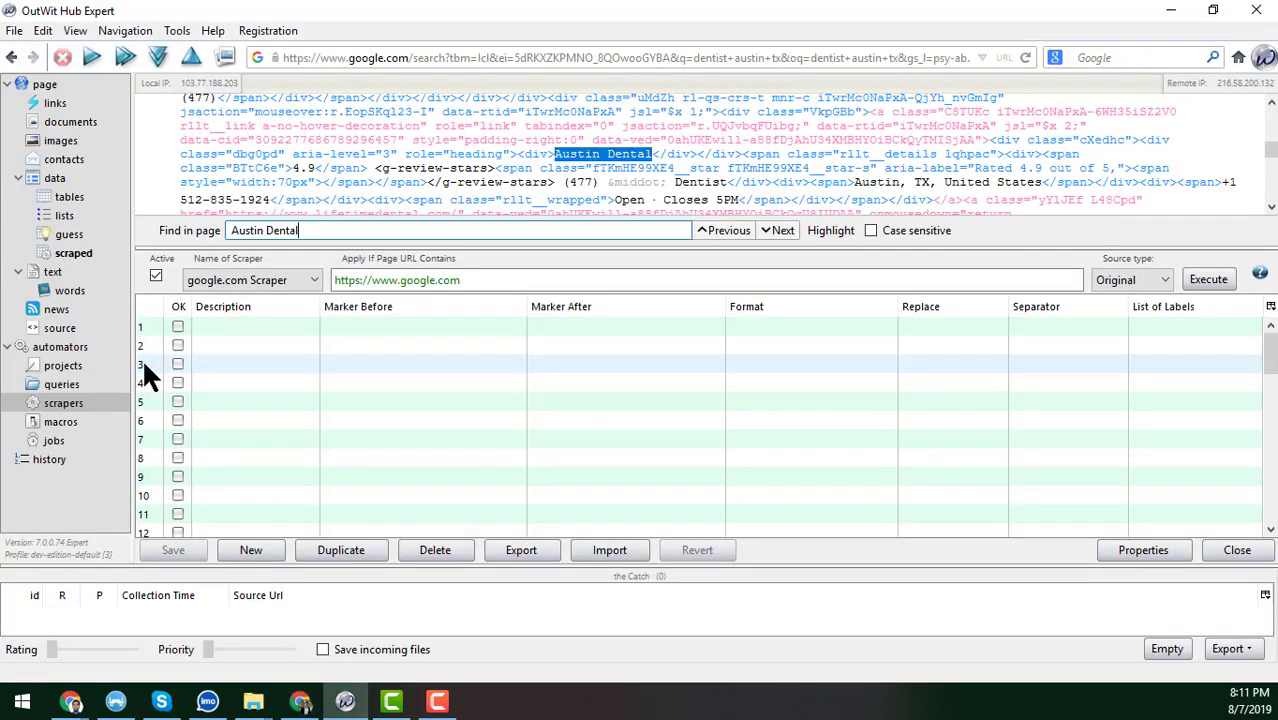
pyautogui.click(48, 82)
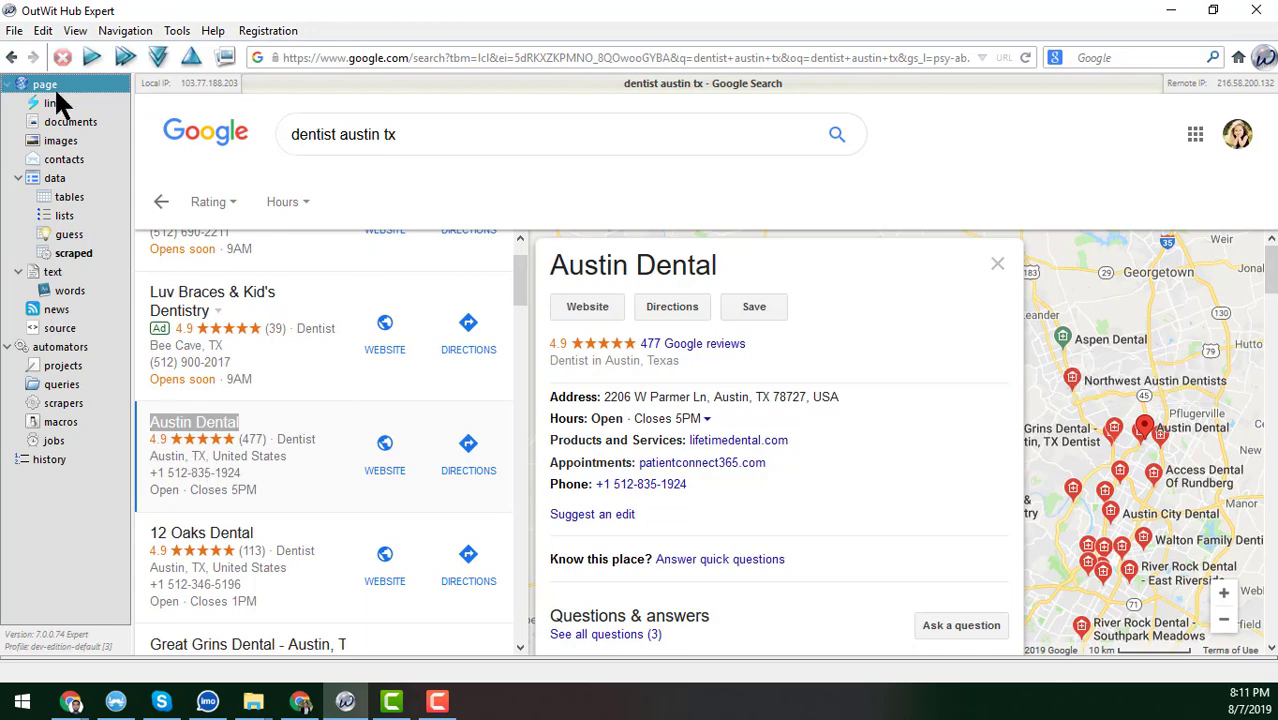
pyautogui.click(86, 404)
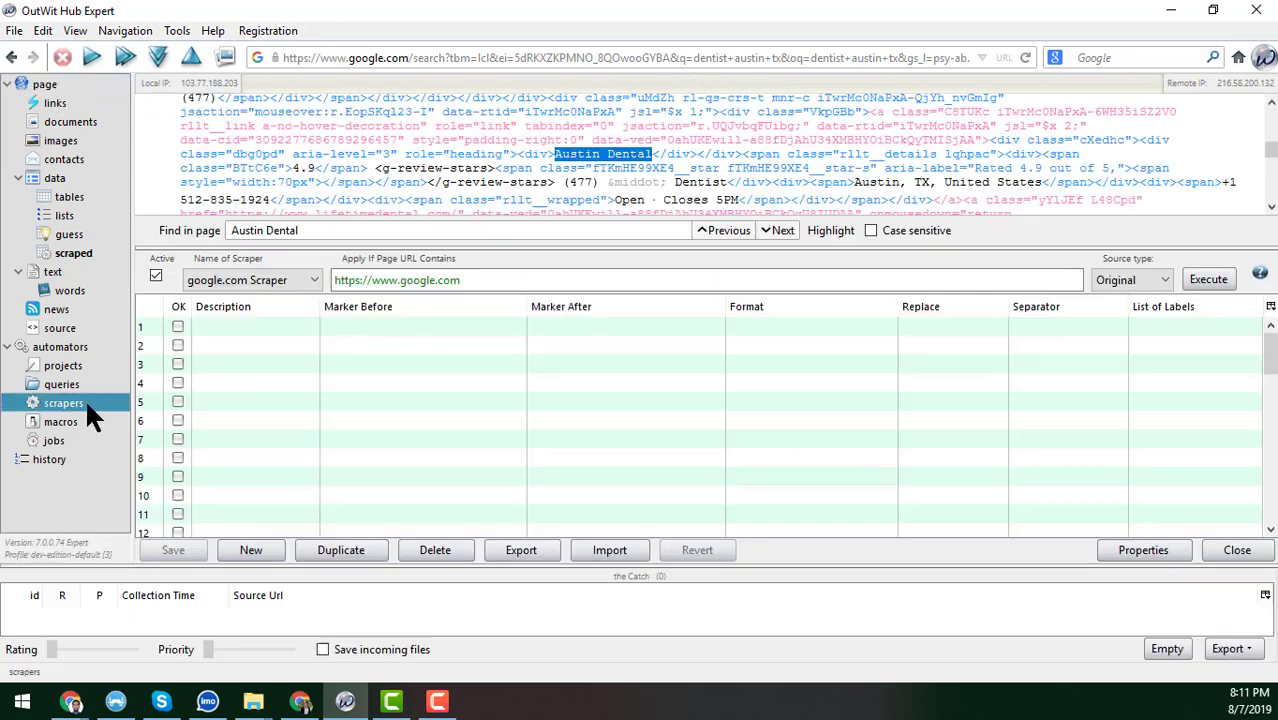
pyautogui.click(388, 231)
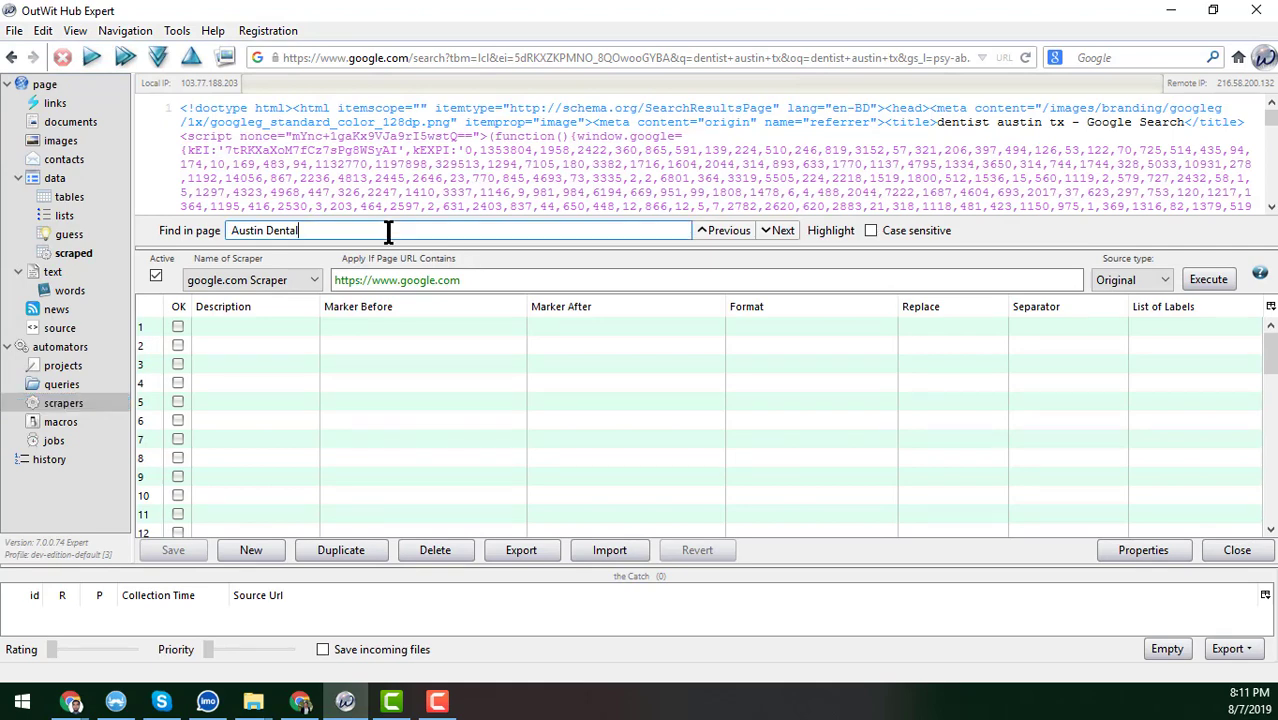
pyautogui.press('Return')
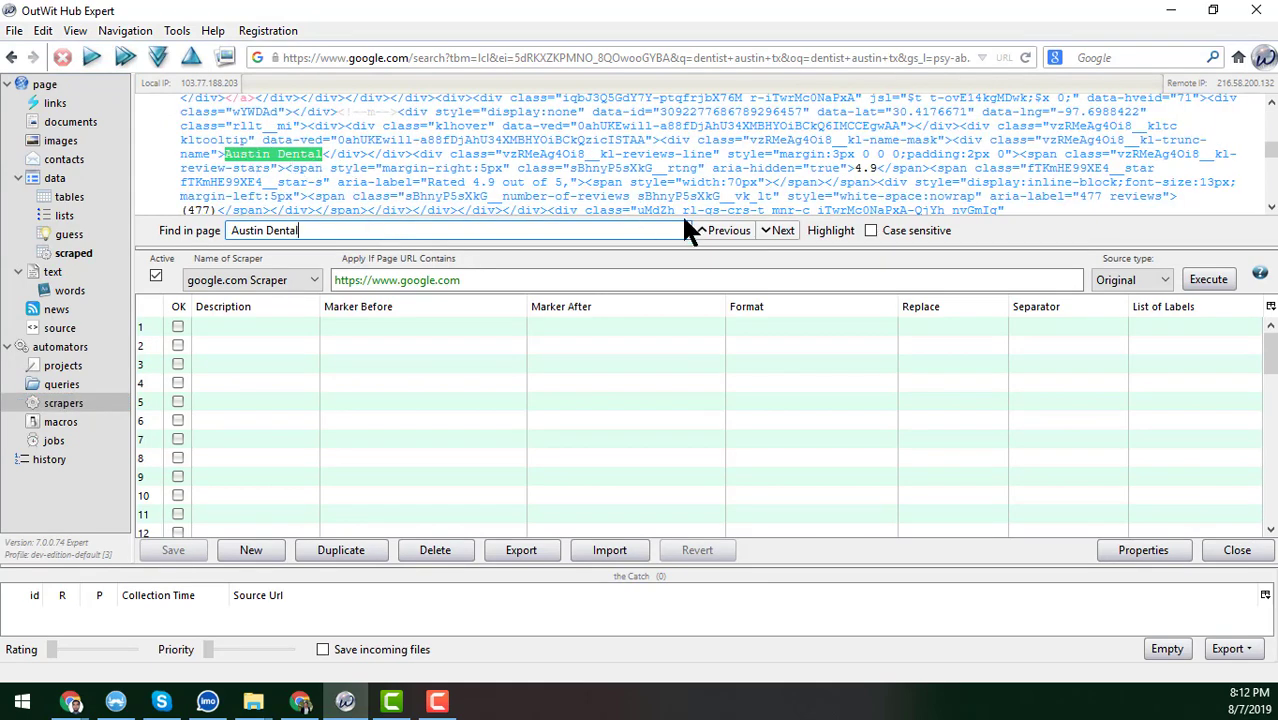
pyautogui.press('Return')
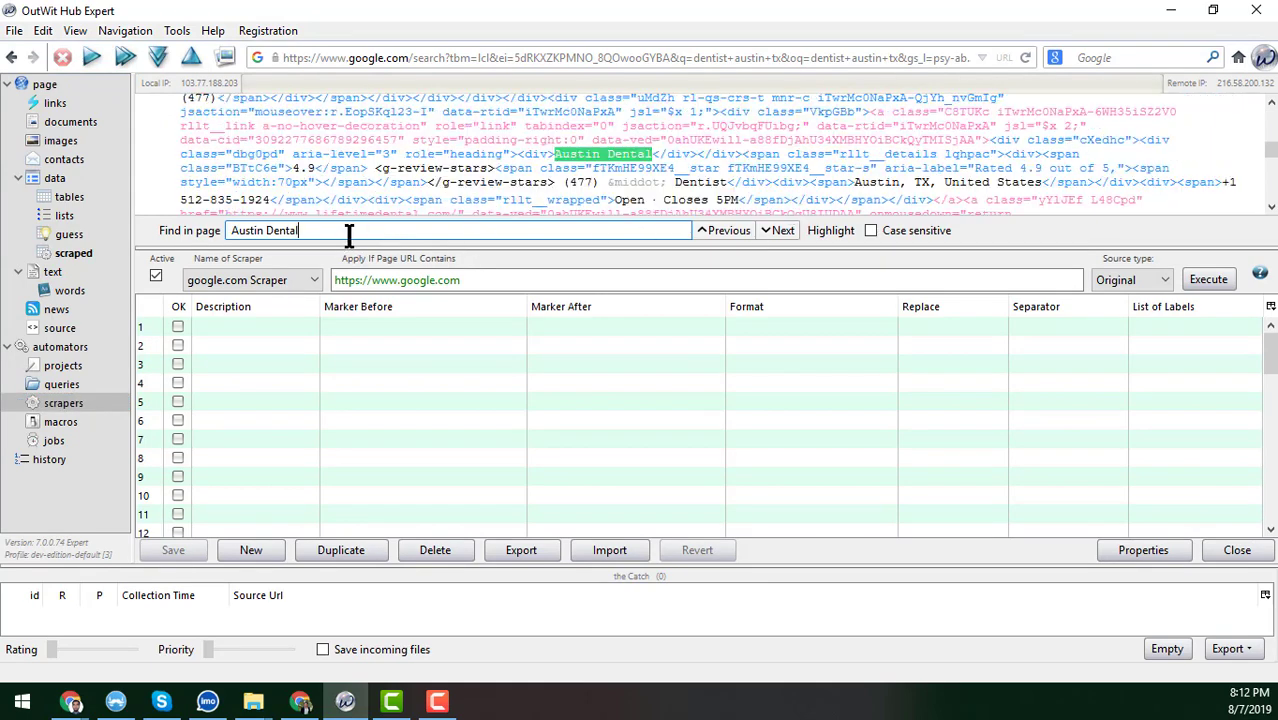
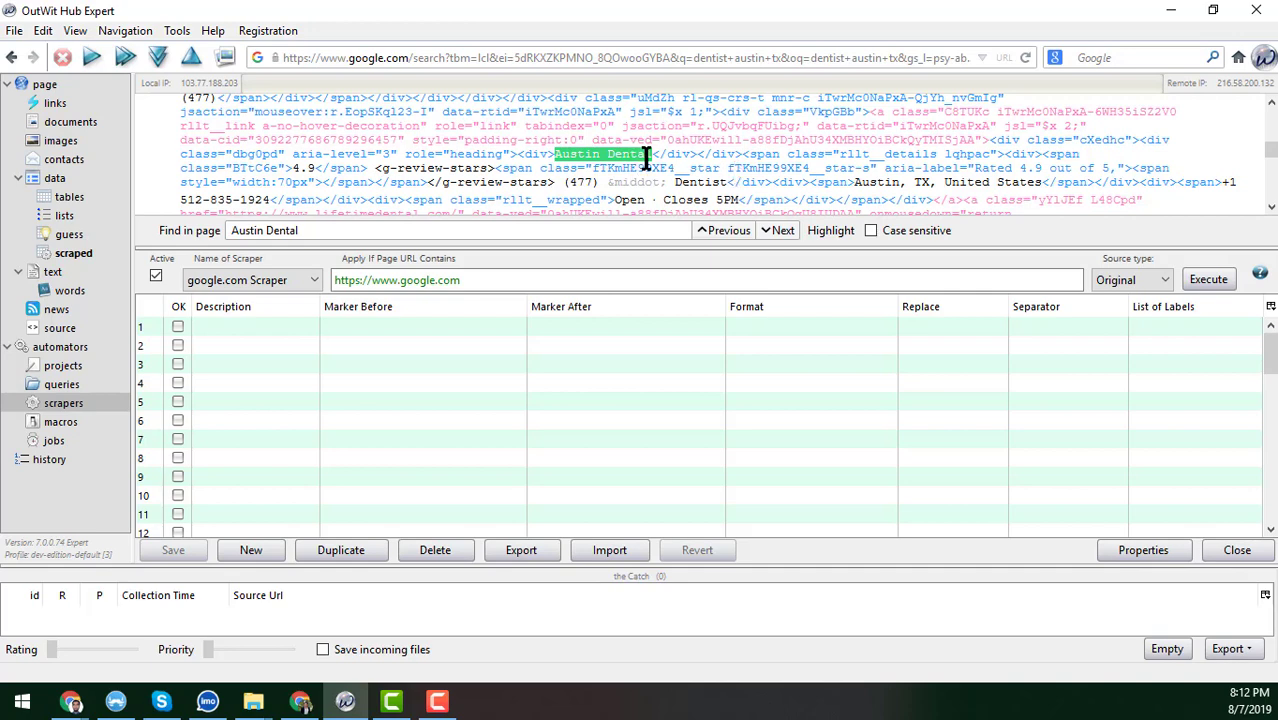
# Step: Place the cursor just before 'Austin Dental' in the page source
pyautogui.click(552, 160)
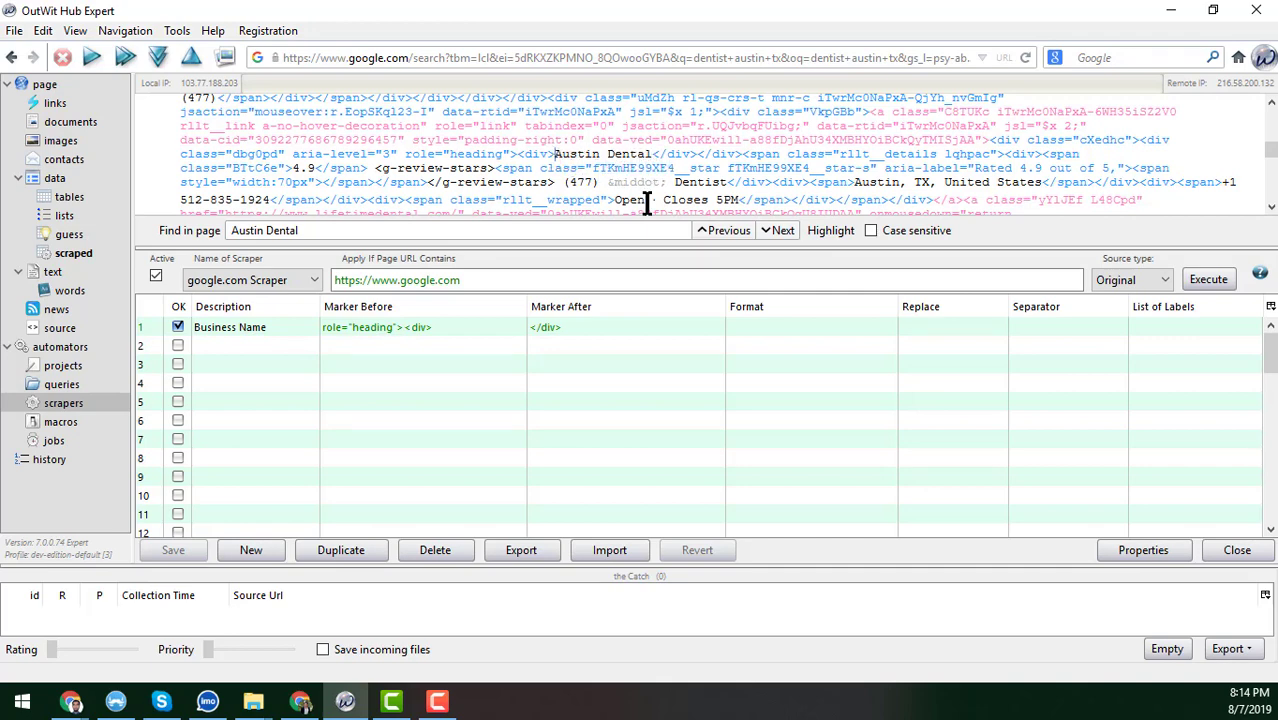
# Step: Set row 1's markers to role="heading"><div> before and </div> after the business name
pyautogui.hotkey('shift', 'Left')
pyautogui.hotkey('shift', 'Left')
pyautogui.hotkey('shift', 'Left')
pyautogui.hotkey('shift', 'Left')
pyautogui.hotkey('shift', 'Left')
pyautogui.hotkey('shift', 'Left')
pyautogui.hotkey('shift', 'Left')
pyautogui.hotkey('shift', 'Left')
pyautogui.hotkey('shift', 'Left')
pyautogui.hotkey('shift', 'Left')
pyautogui.hotkey('shift', 'Left')
pyautogui.hotkey('shift', 'Left')
pyautogui.hotkey('shift', 'Left')
pyautogui.hotkey('shift', 'Left')
pyautogui.hotkey('shift', 'Left')
pyautogui.hotkey('shift', 'Left')
pyautogui.hotkey('shift', 'Left')
pyautogui.hotkey('shift', 'Left')
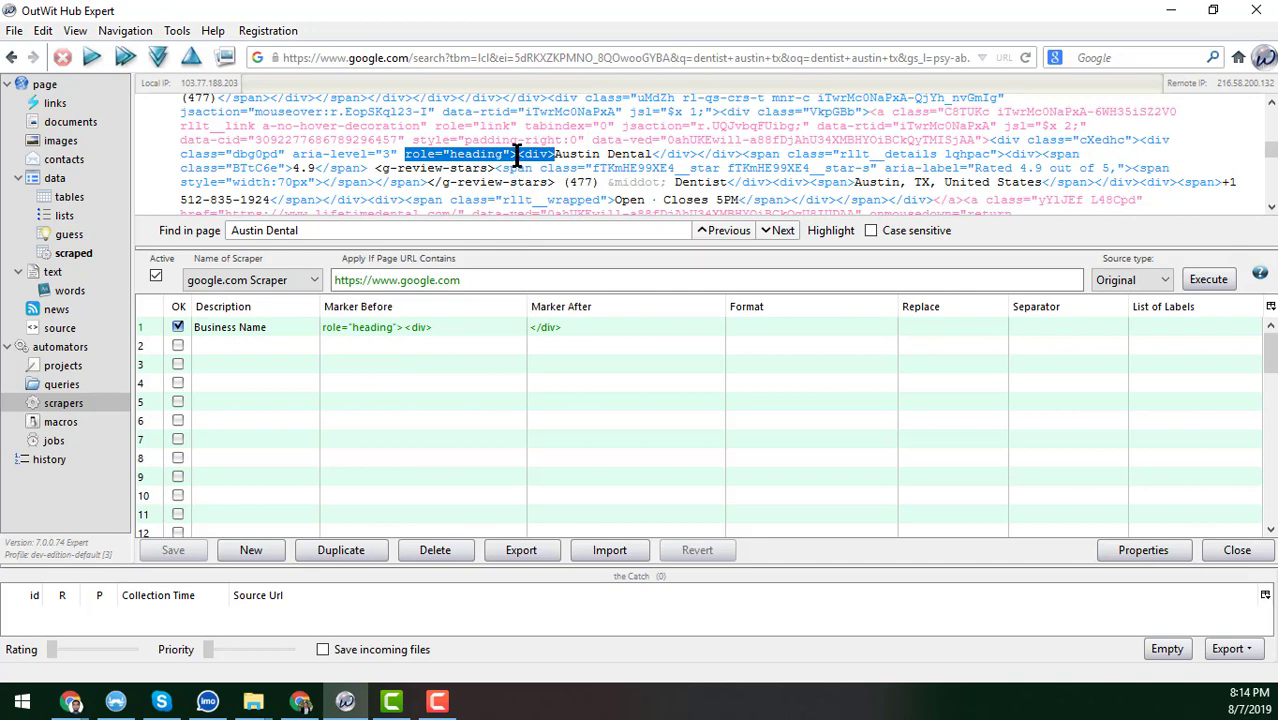
pyautogui.click(393, 327)
pyautogui.click(390, 322)
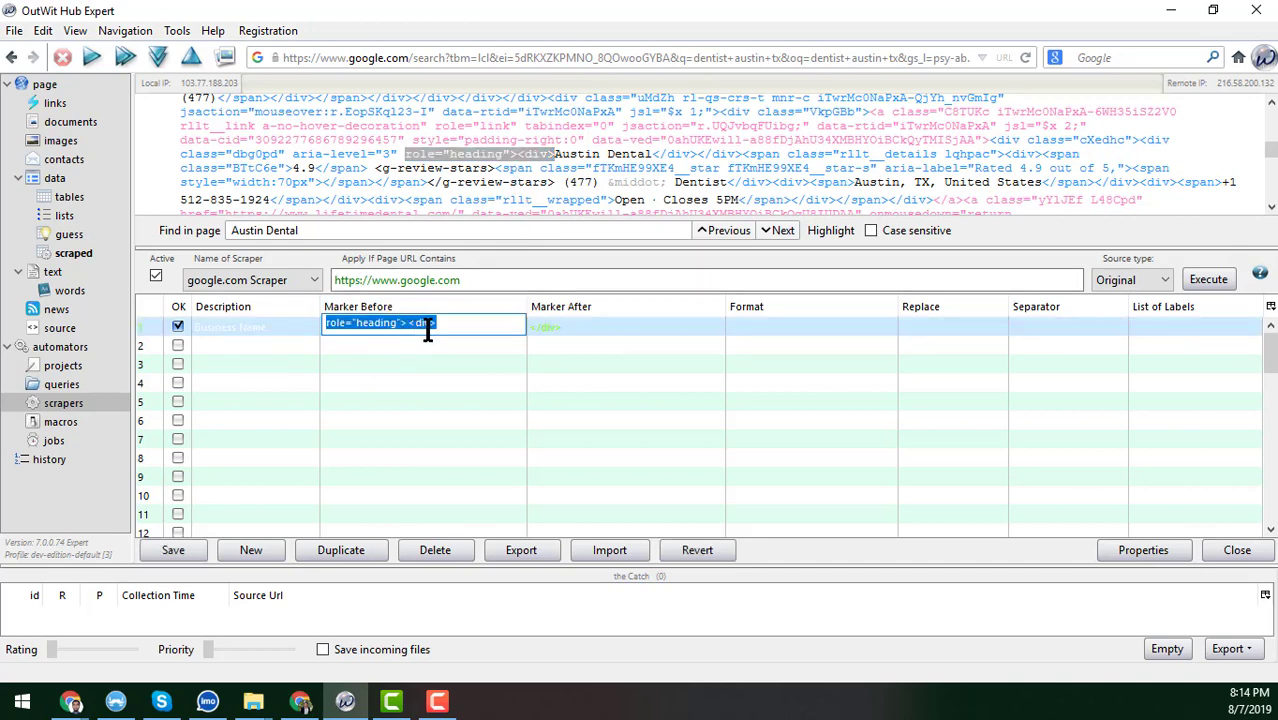
pyautogui.click(444, 323)
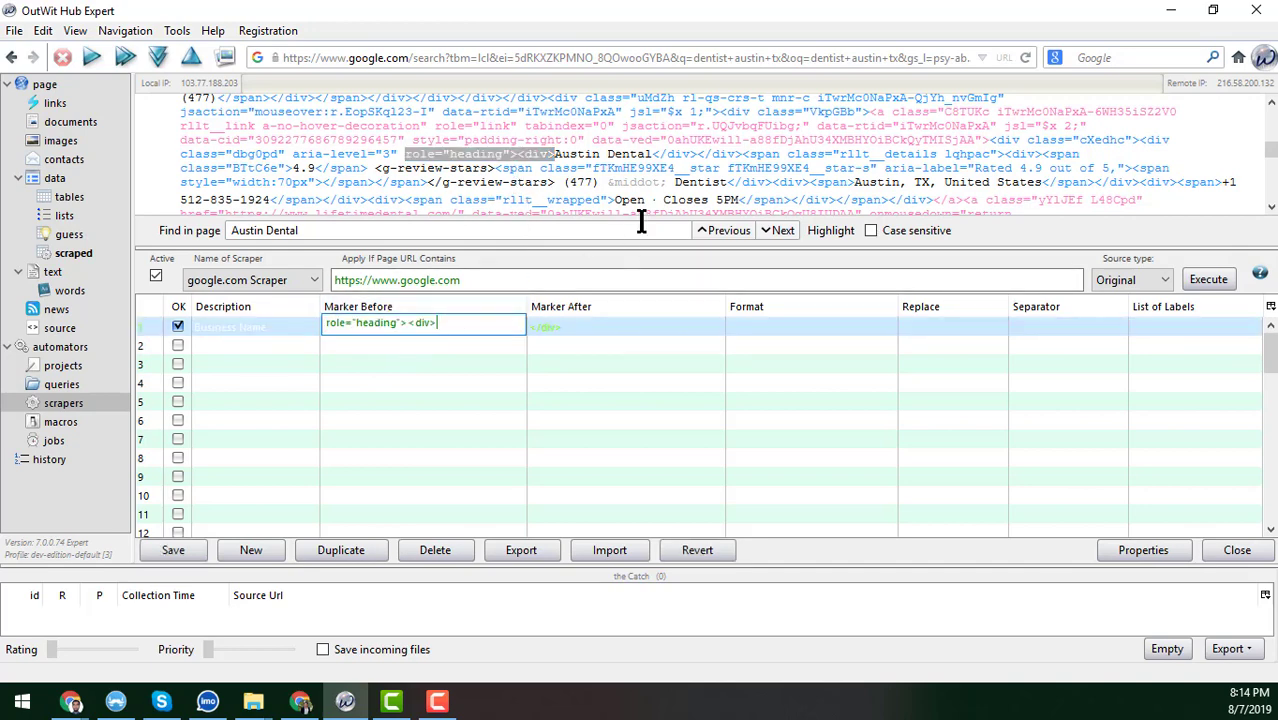
pyautogui.click(655, 155)
pyautogui.hotkey('shift', 'Right')
pyautogui.hotkey('shift', 'Right')
pyautogui.hotkey('shift', 'Right')
pyautogui.hotkey('shift', 'Right')
pyautogui.hotkey('shift', 'Right')
pyautogui.hotkey('shift', 'Right')
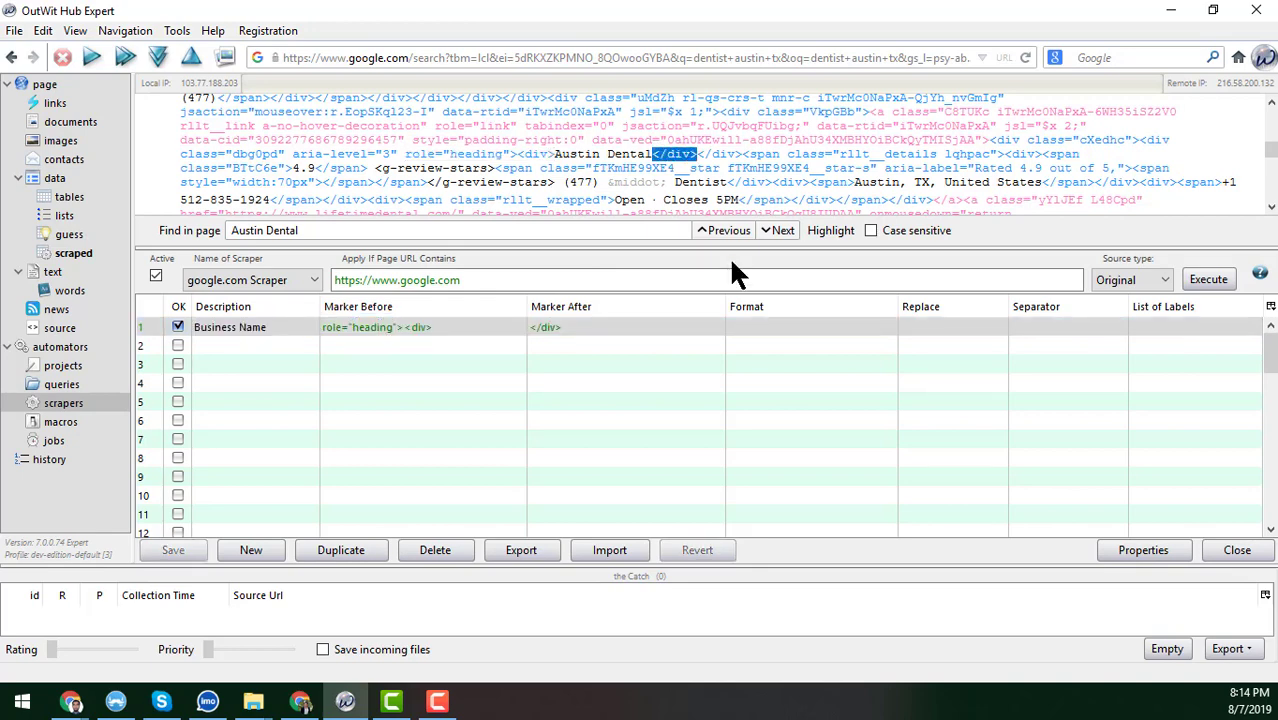
pyautogui.click(569, 325)
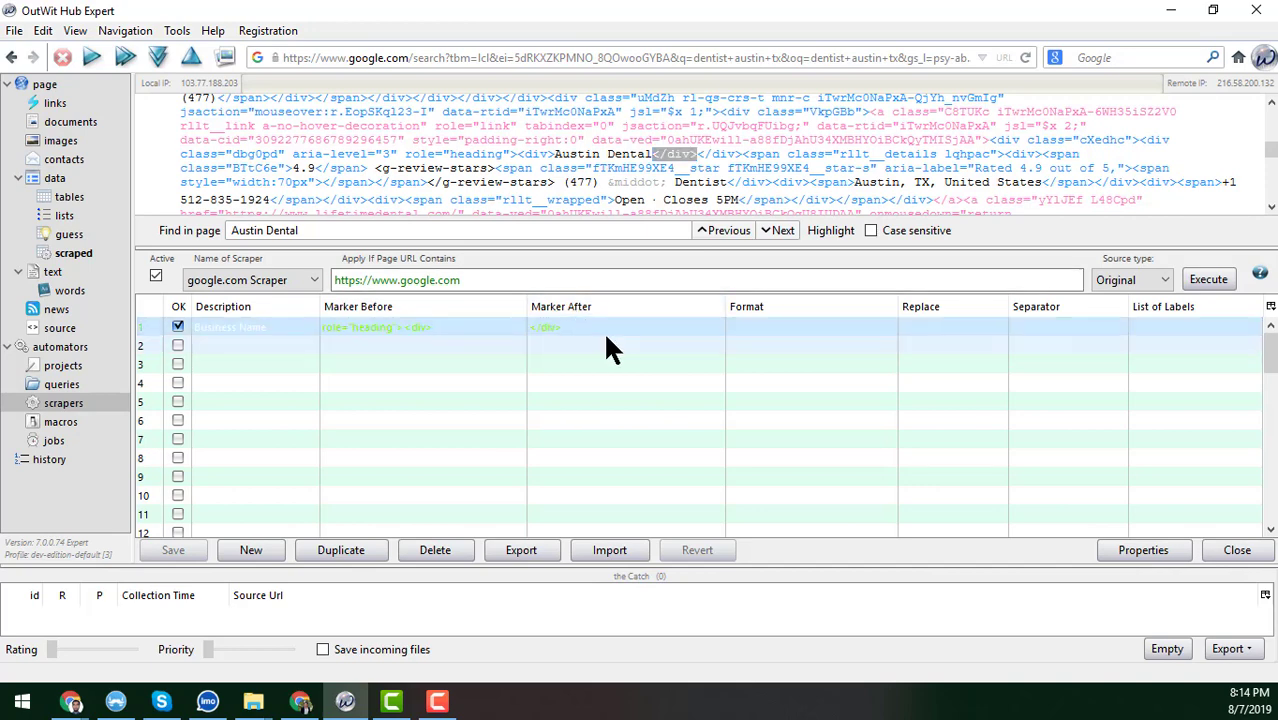
pyautogui.click(592, 323)
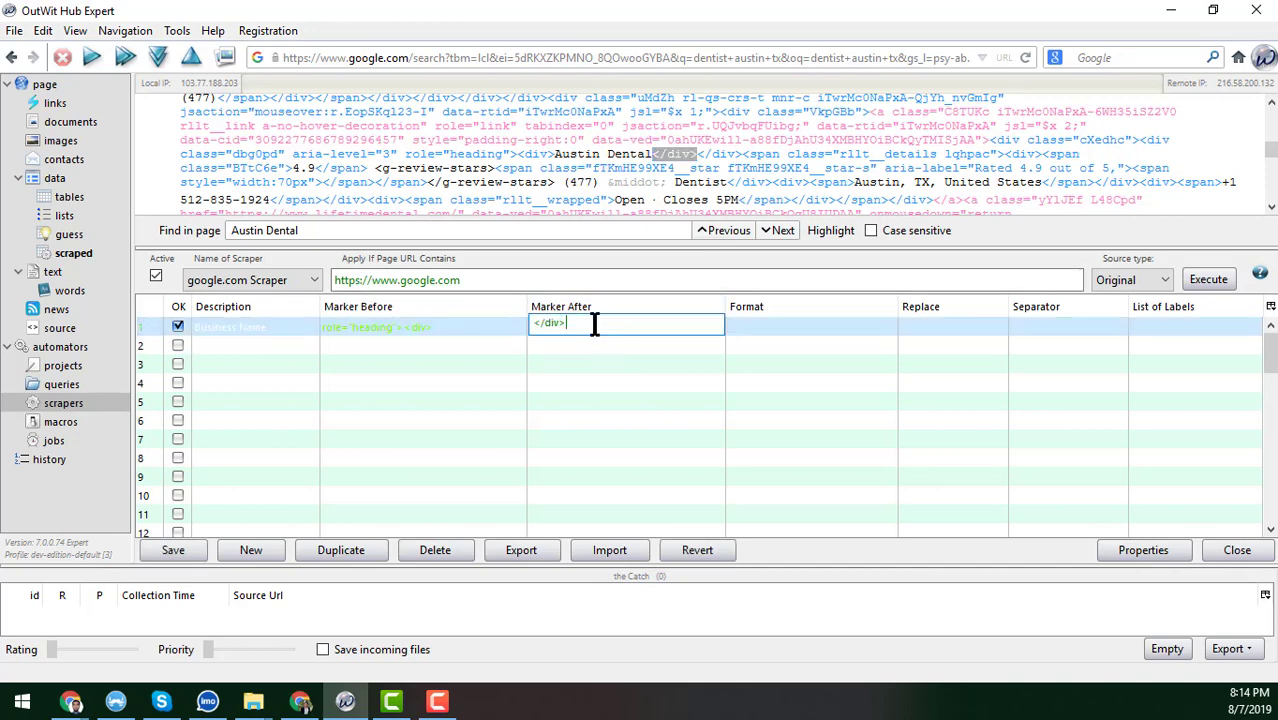
pyautogui.click(593, 347)
# Step: Name row 1 'Business Name' and save the google.com Scraper
pyautogui.click(443, 325)
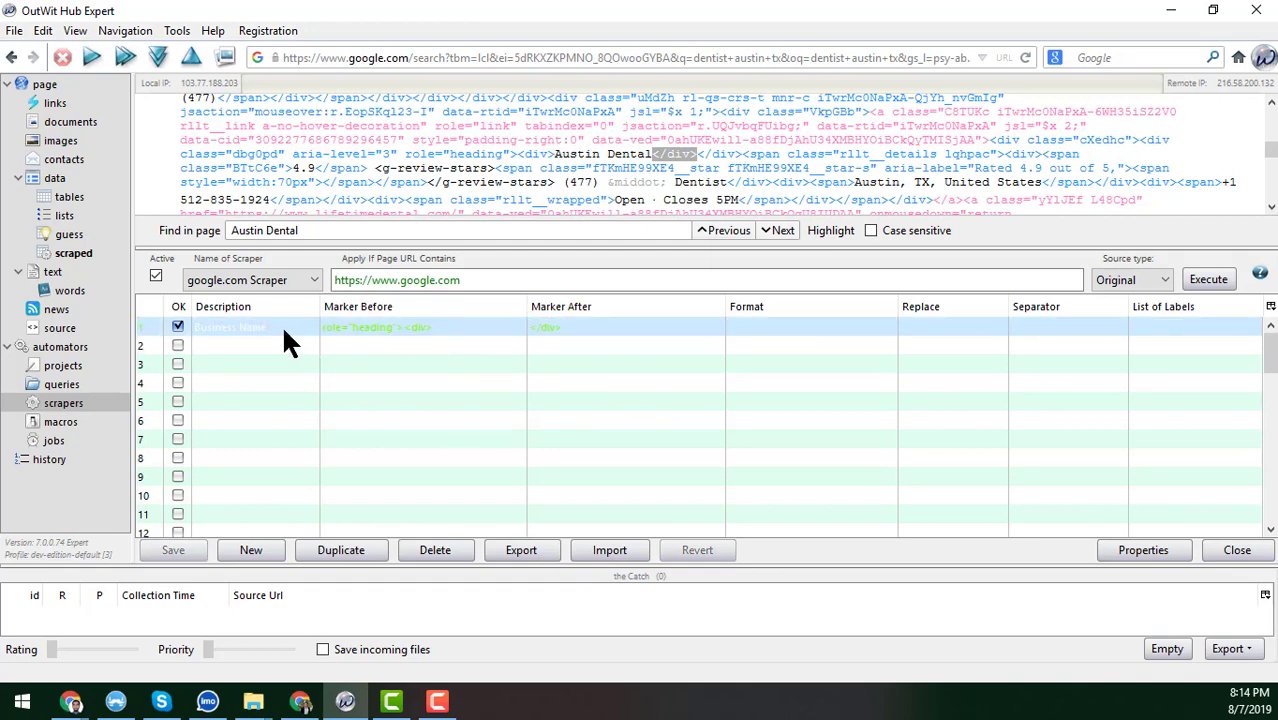
pyautogui.click(285, 322)
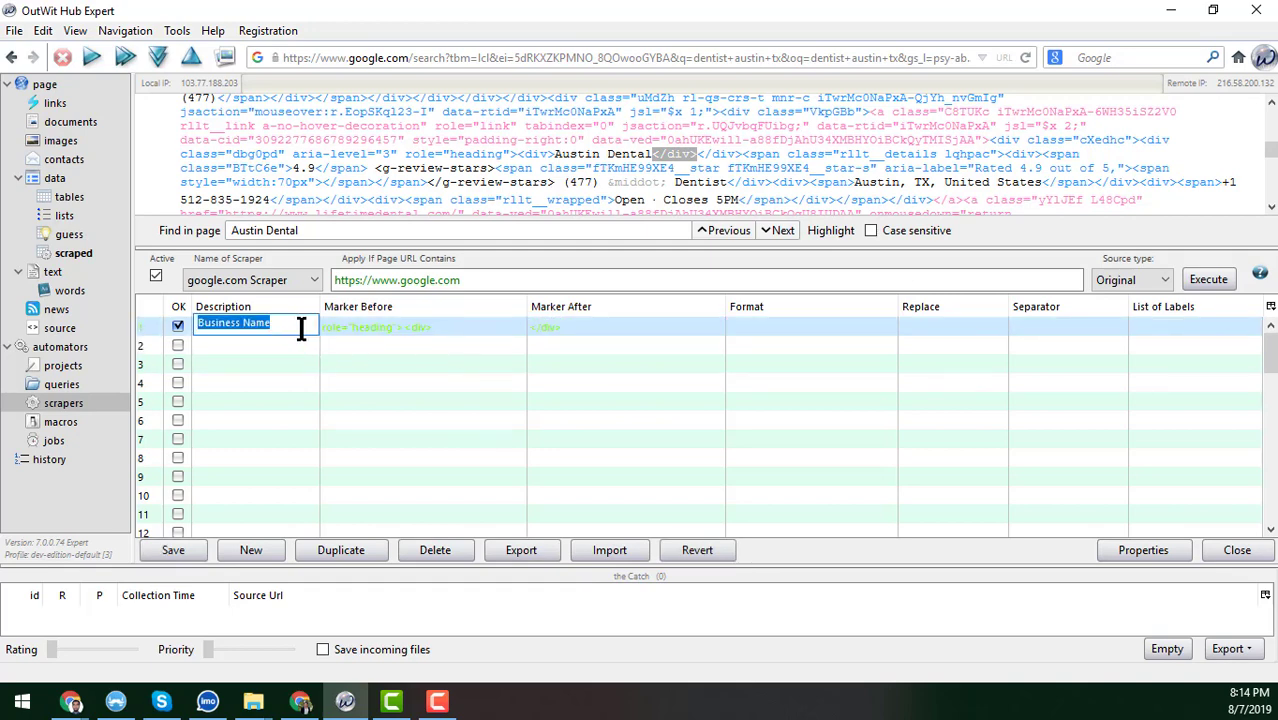
pyautogui.click(300, 329)
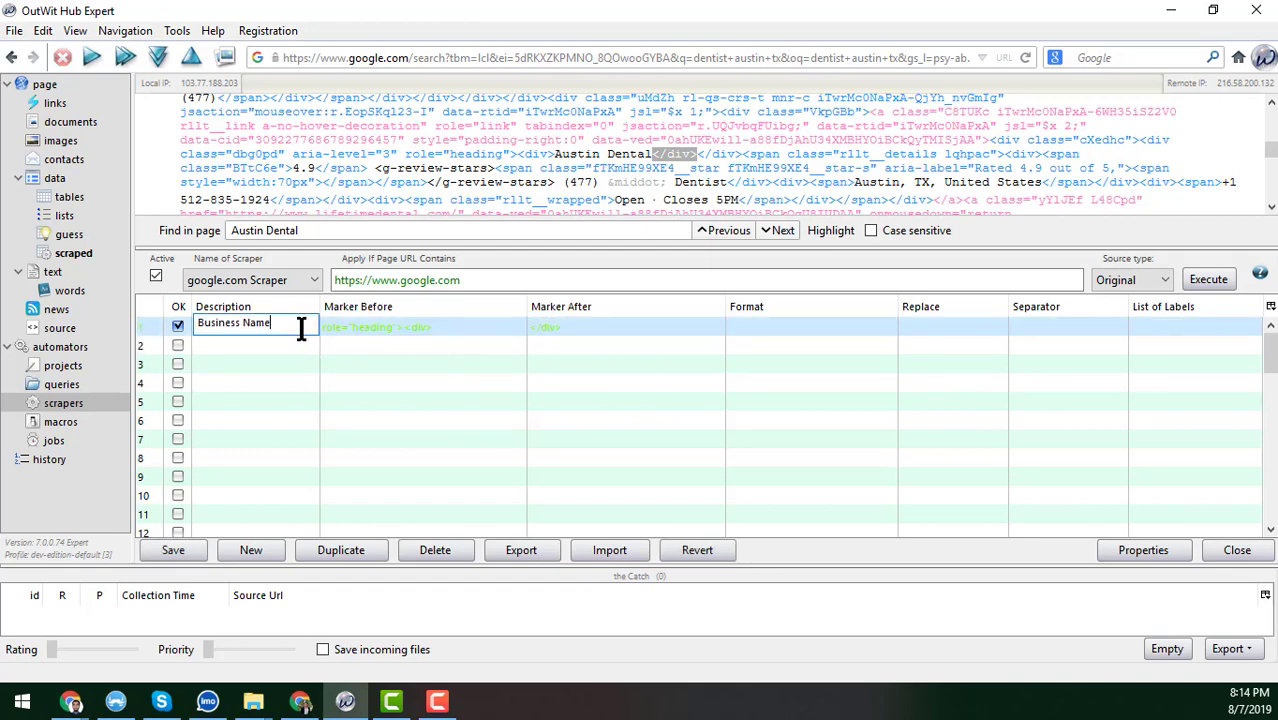
pyautogui.click(424, 324)
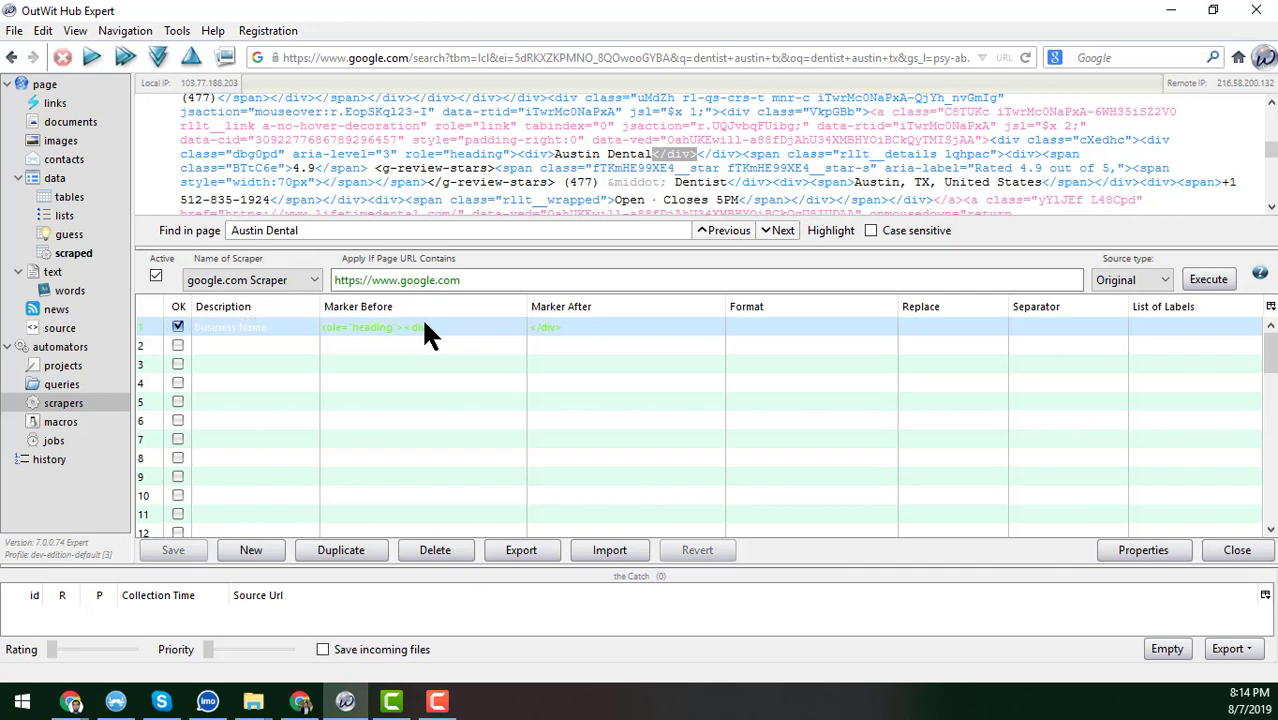
pyautogui.click(174, 551)
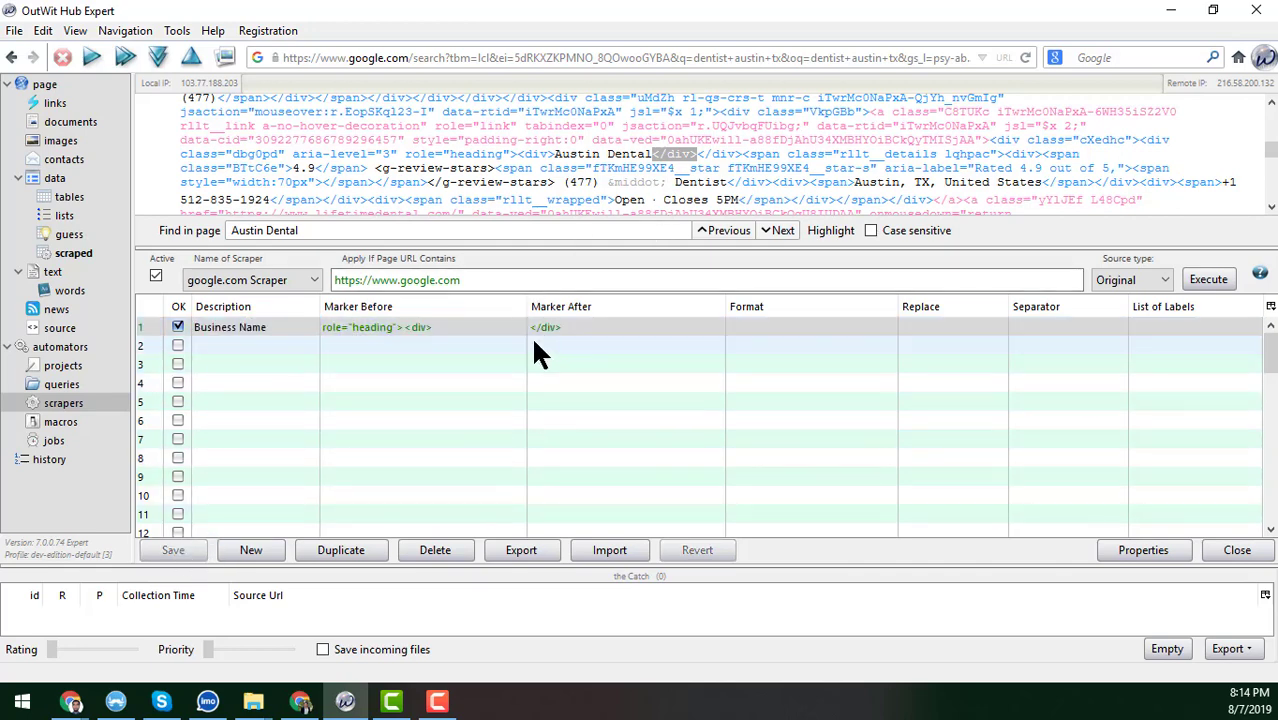
pyautogui.click(500, 325)
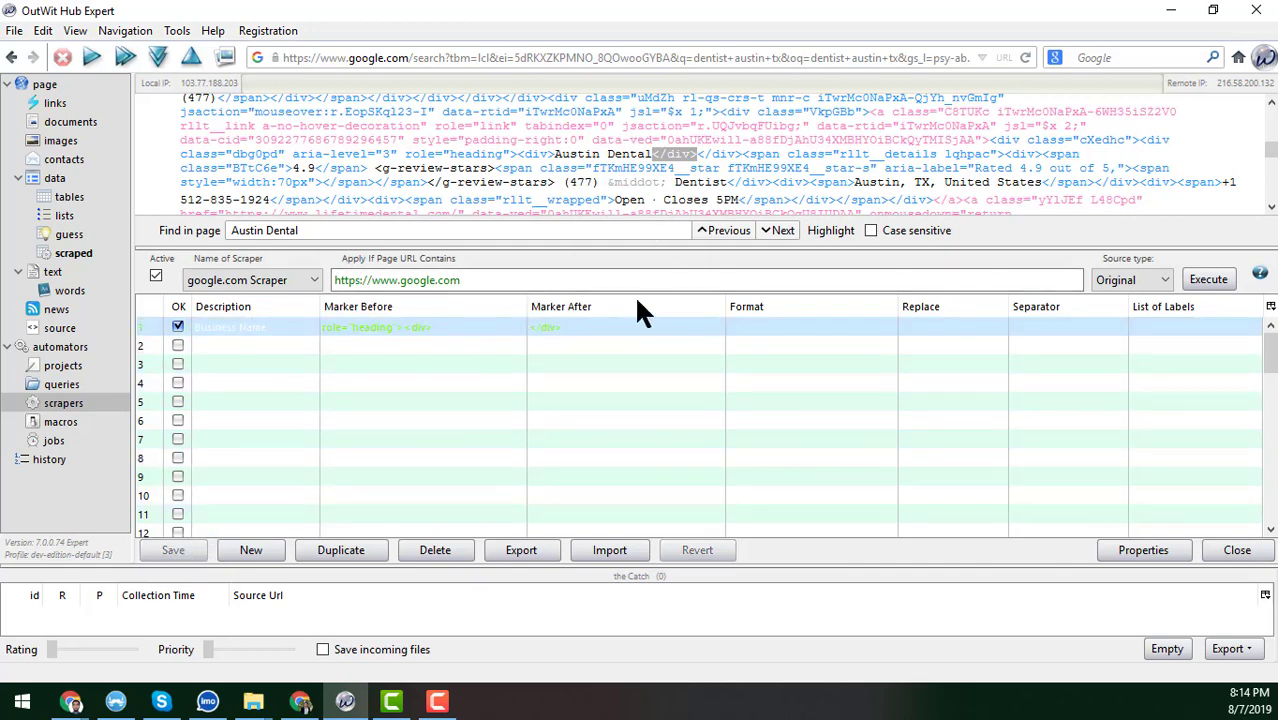
pyautogui.click(561, 338)
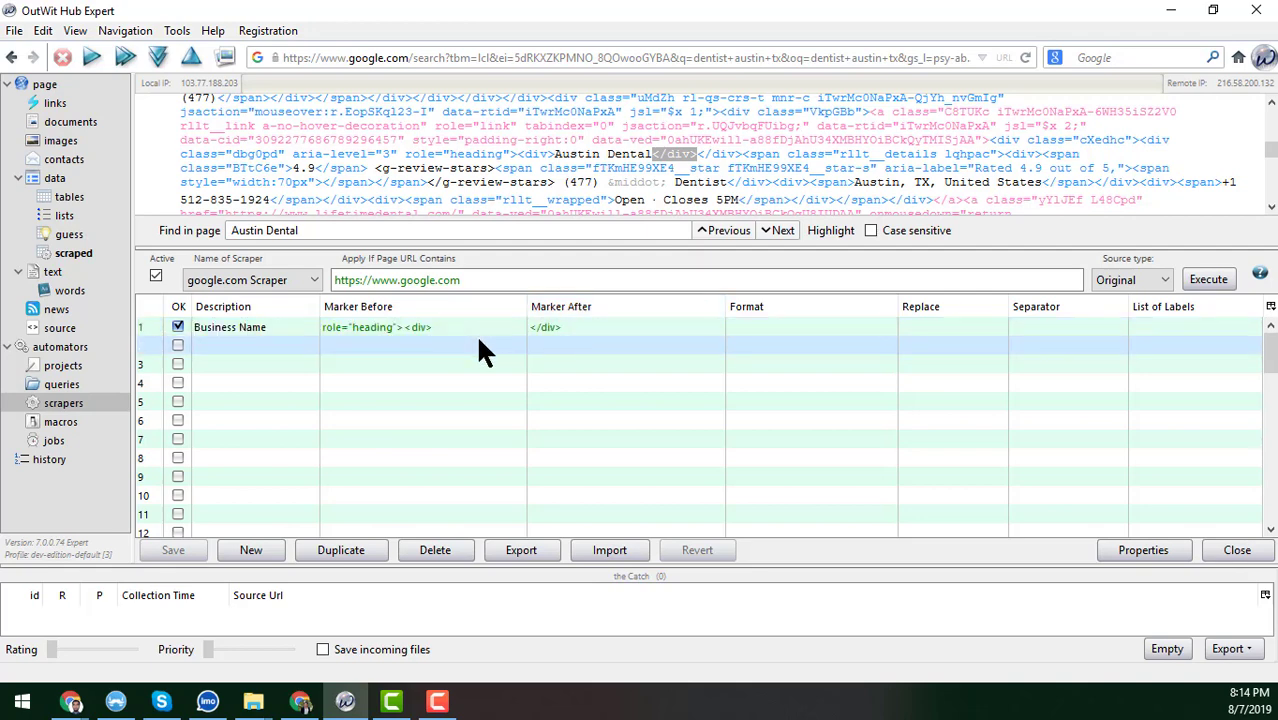
pyautogui.click(530, 328)
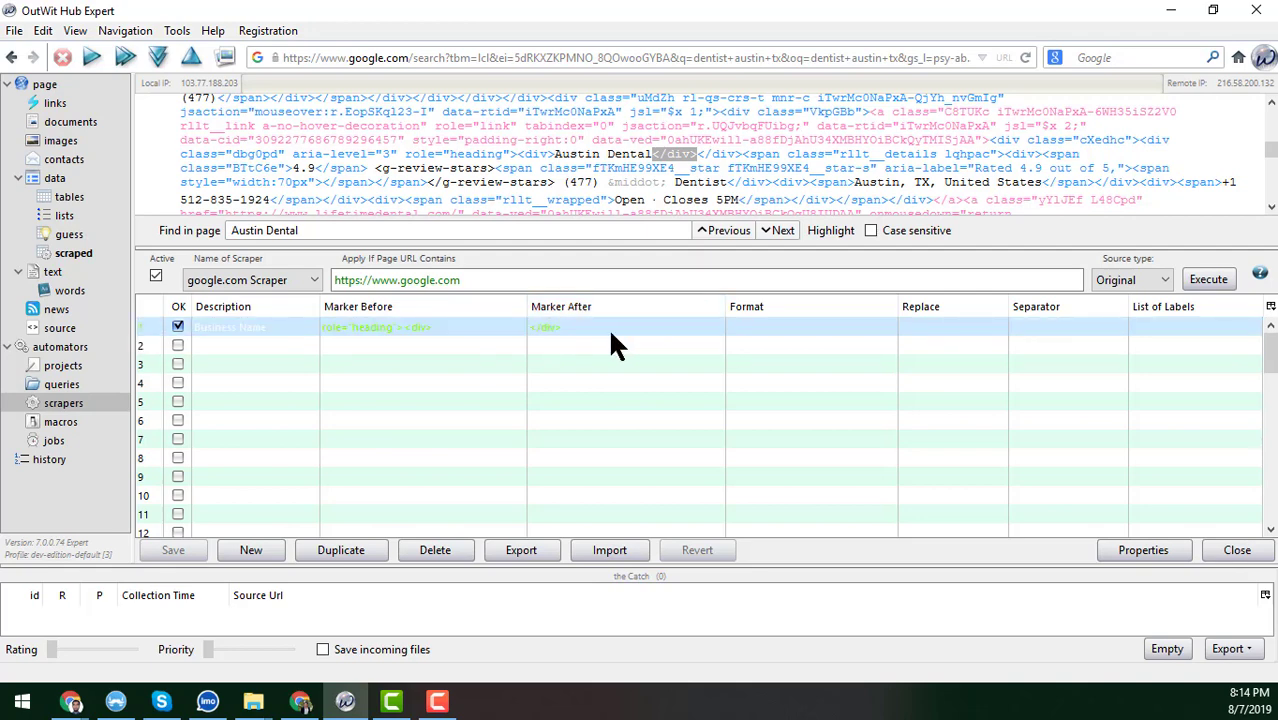
# Step: Execute the scraper and narrow the Source Url column to reveal the 22 business names
pyautogui.click(1212, 276)
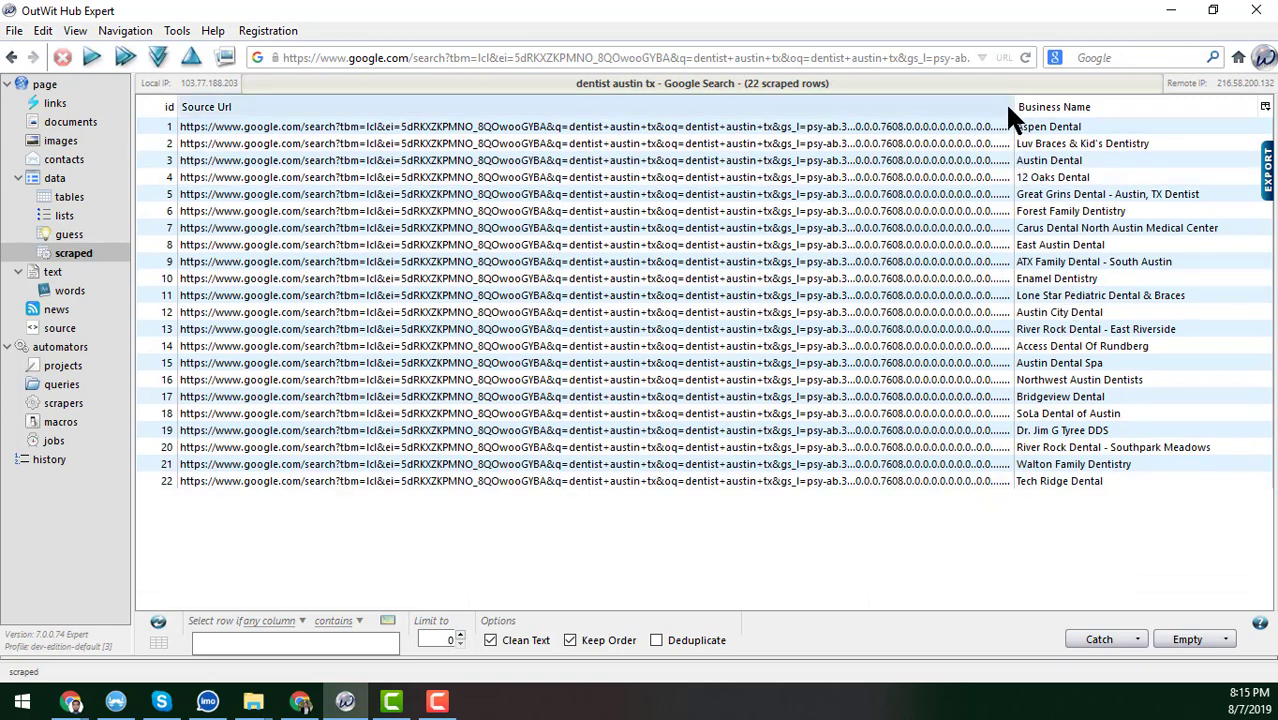
pyautogui.moveTo(1012, 106); pyautogui.dragTo(296, 180)
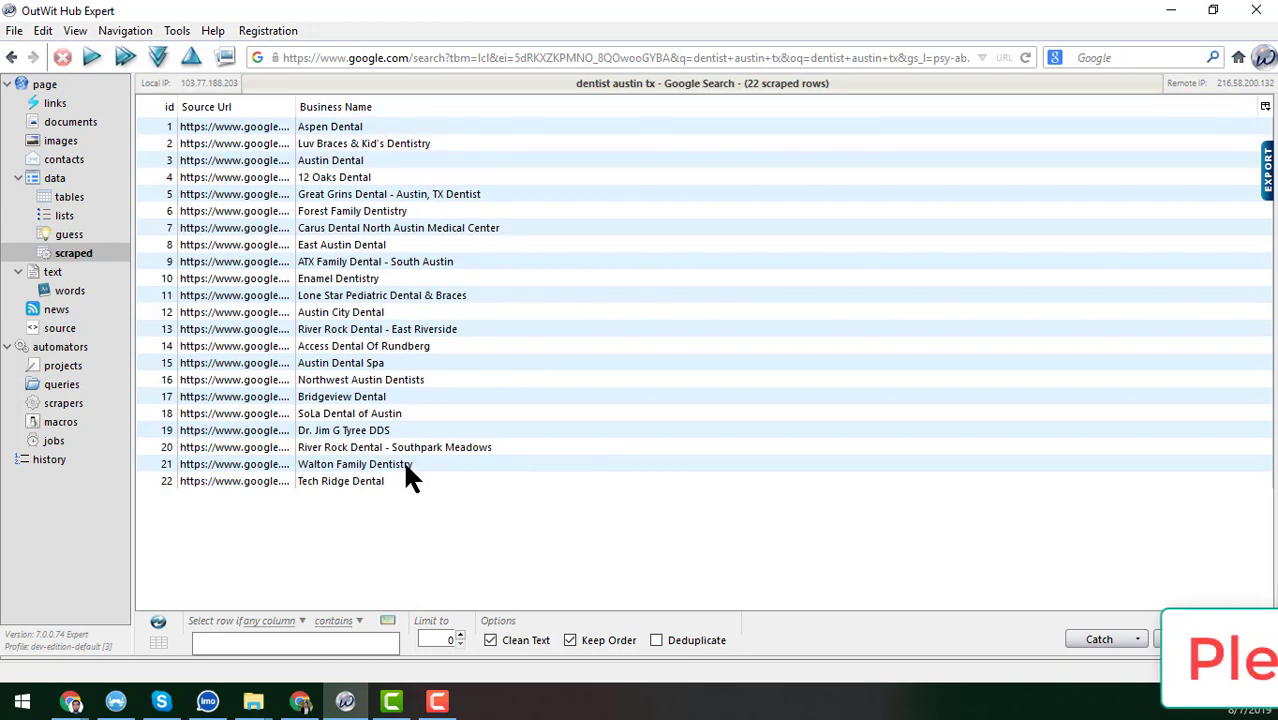
# Step: Check the Google results page, close the Austin Dental panel, and view the scraped table
pyautogui.click(44, 86)
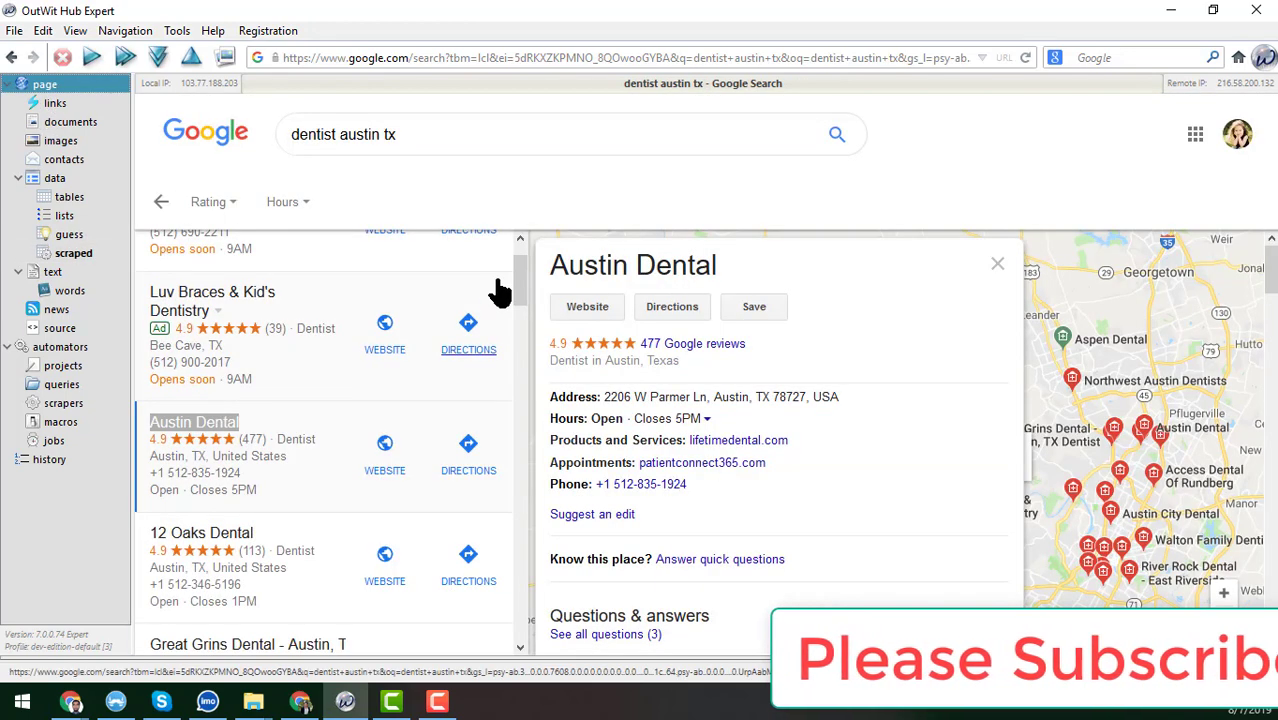
pyautogui.scroll(1, 498, 290)
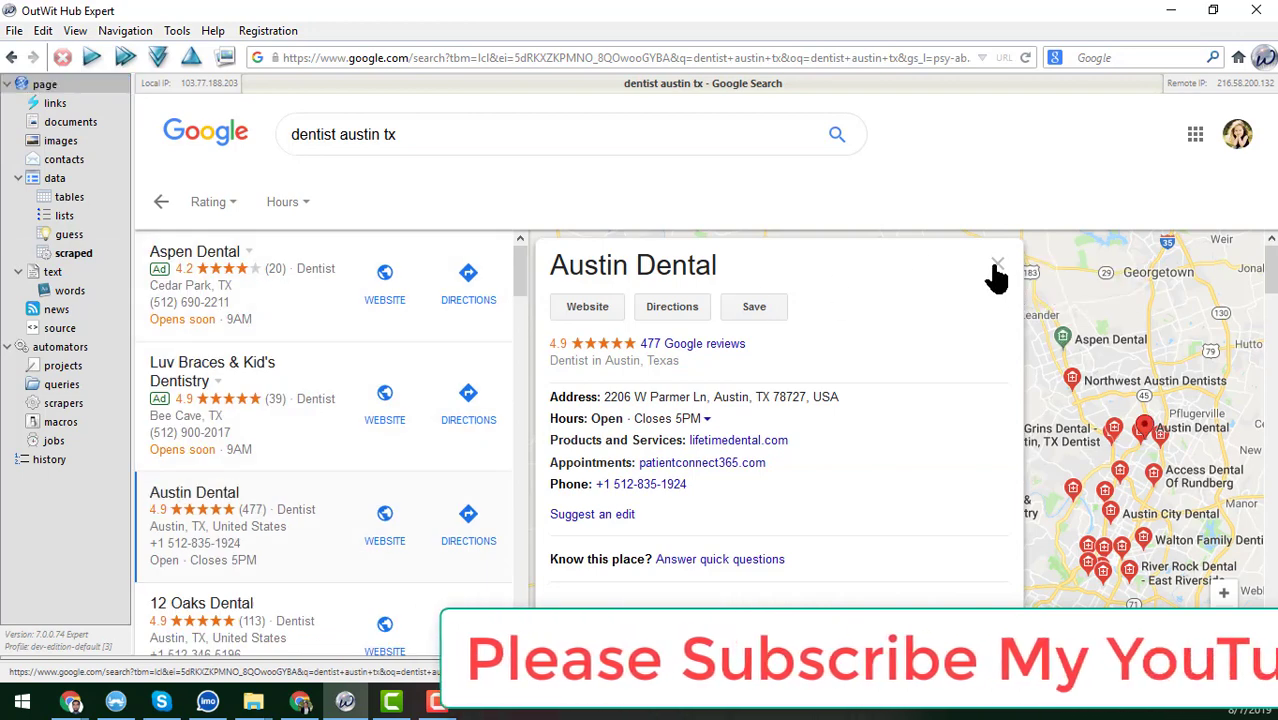
pyautogui.click(996, 266)
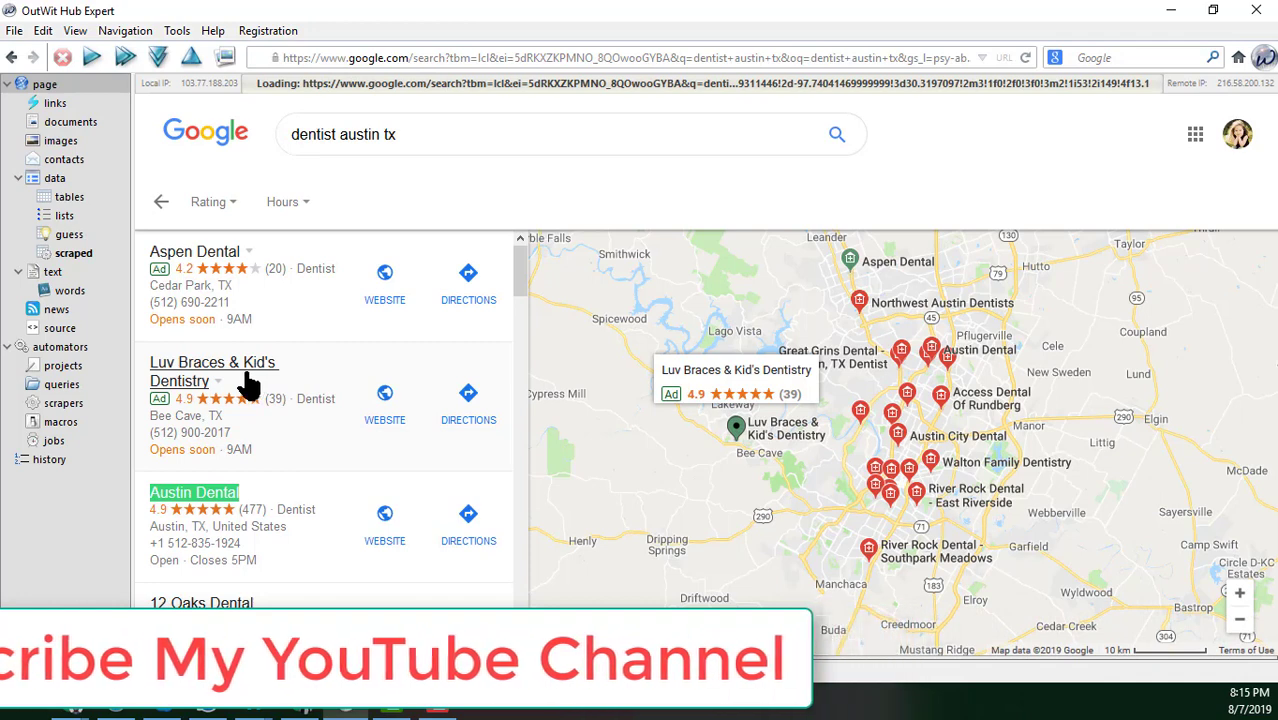
pyautogui.click(66, 403)
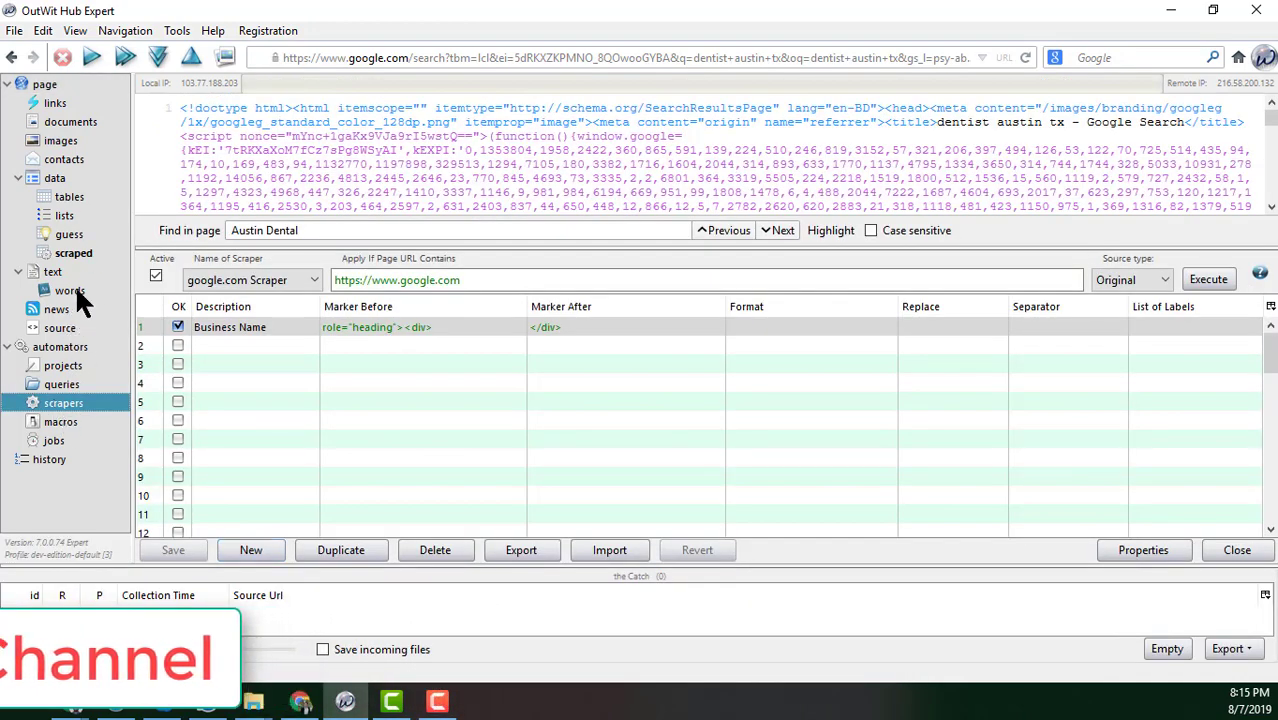
pyautogui.click(89, 250)
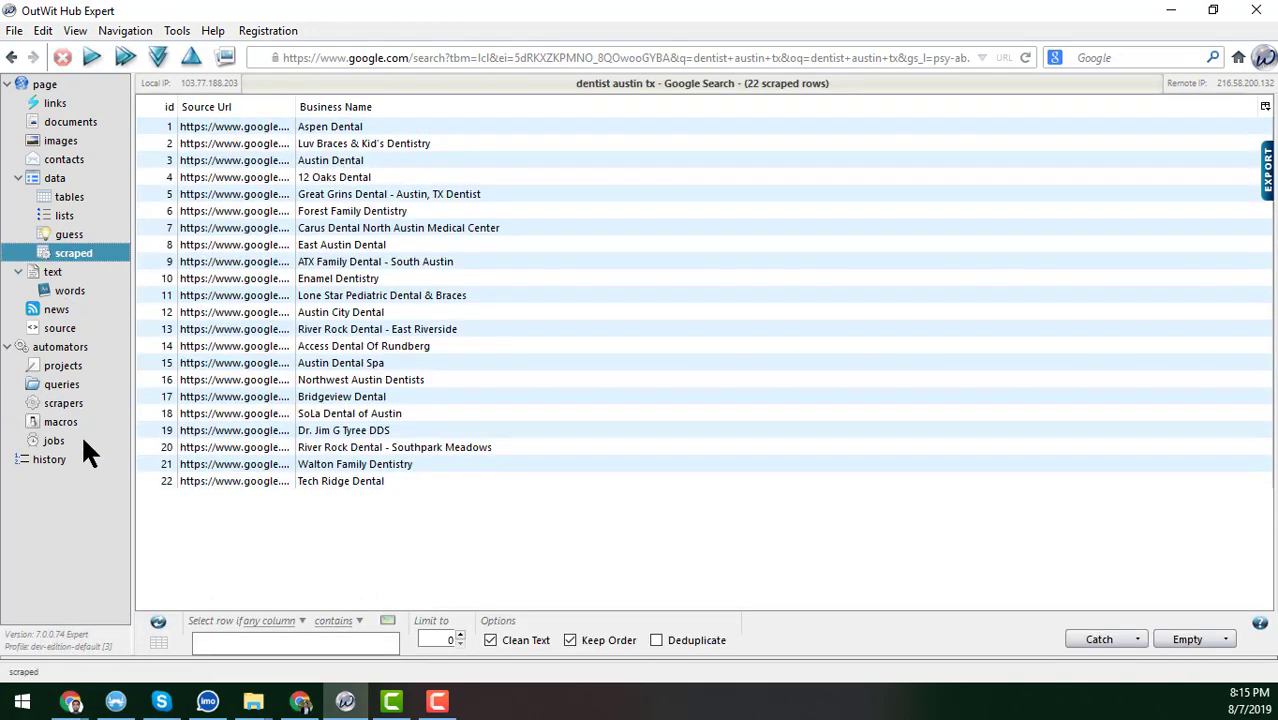
# Step: Scroll the Google results, confirm the 22 scraped names, and reopen the google.com Scraper
pyautogui.click(64, 82)
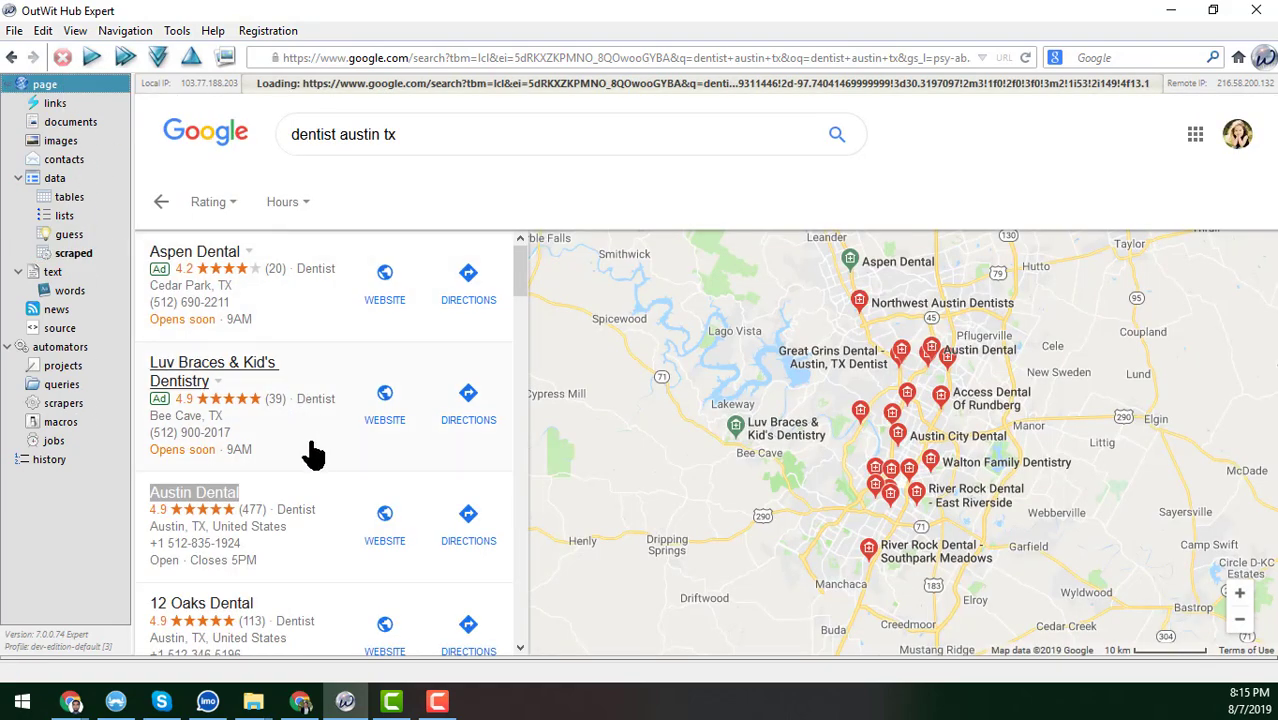
pyautogui.scroll(-7, 322, 456)
pyautogui.scroll(-15, 350, 510)
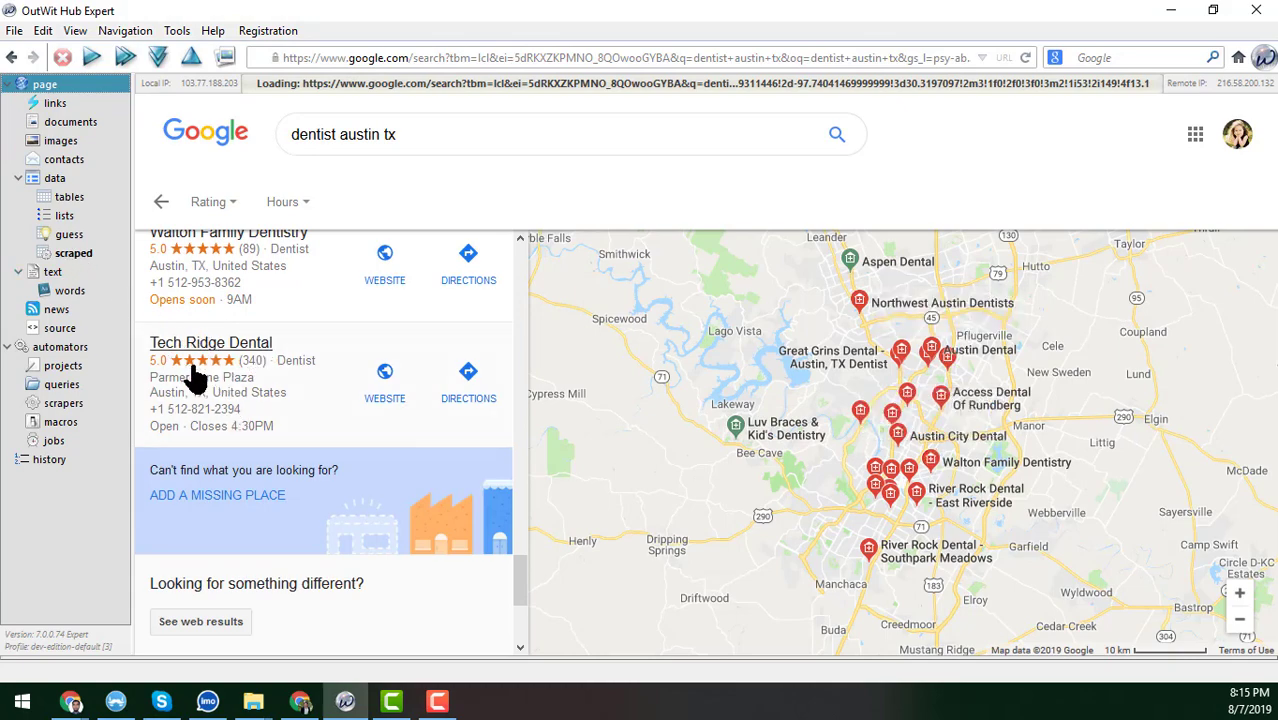
pyautogui.scroll(5, 285, 408)
pyautogui.scroll(10, 280, 420)
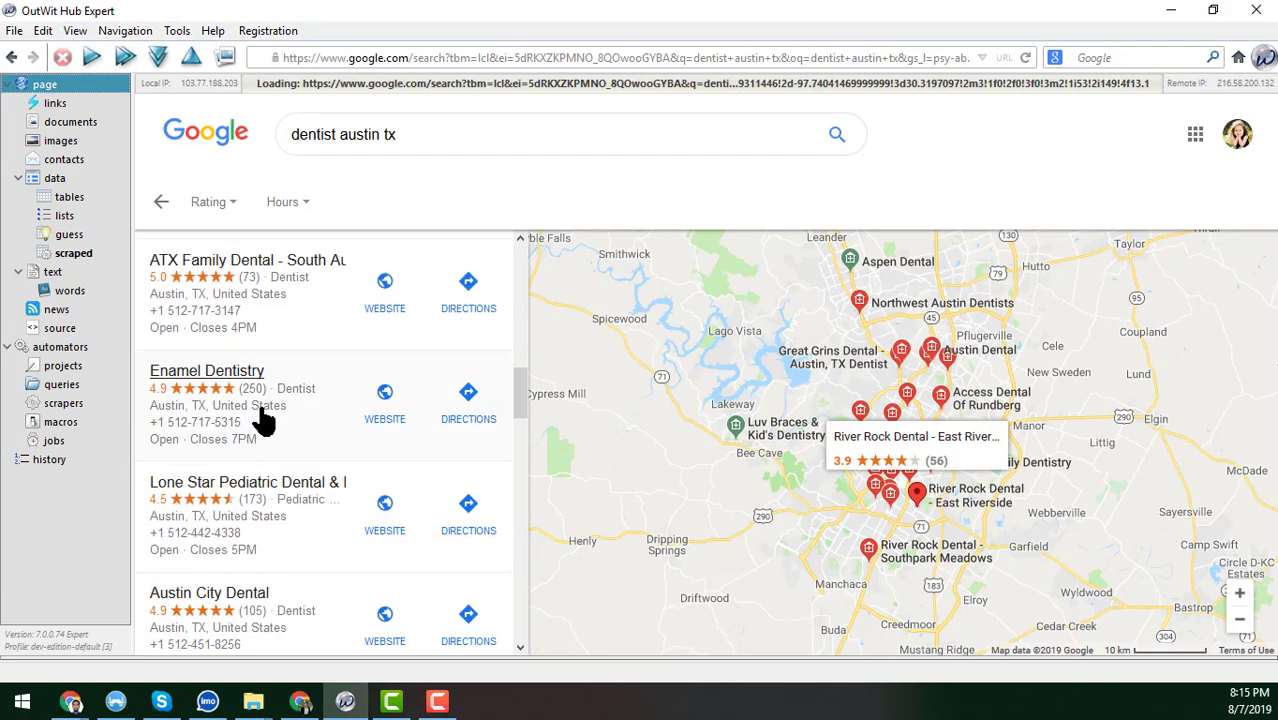
pyautogui.scroll(3, 262, 418)
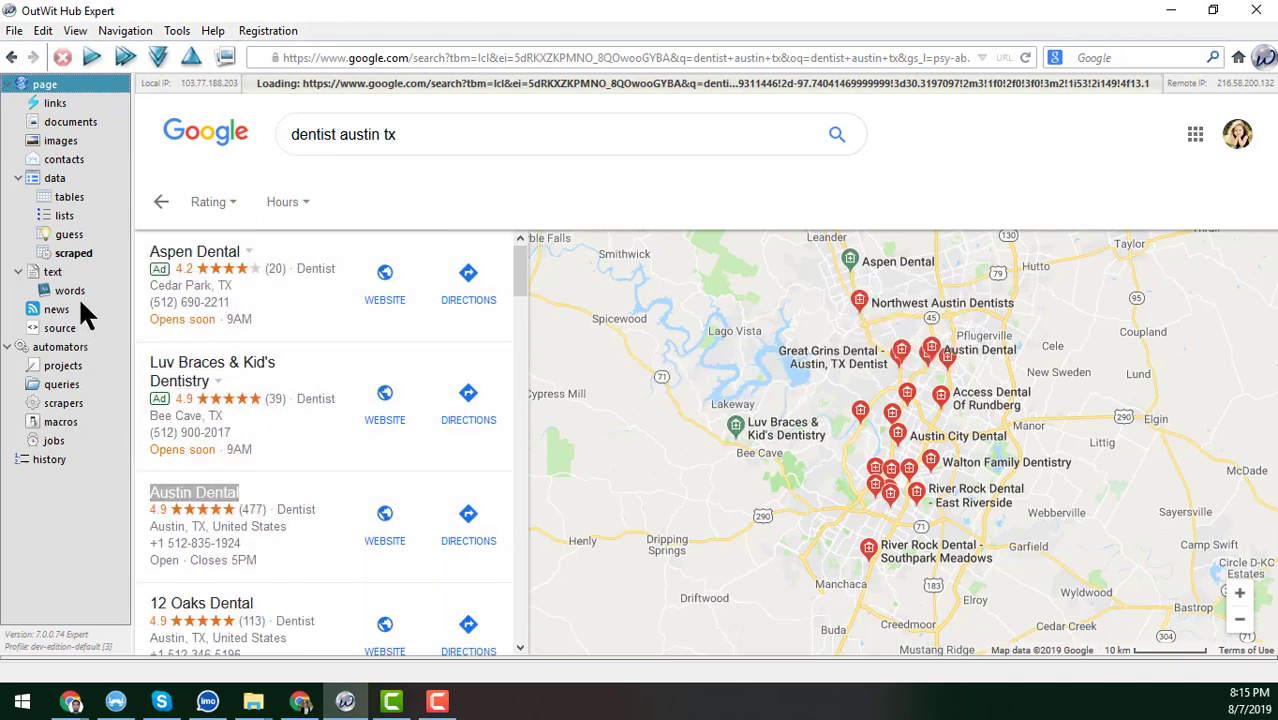
pyautogui.click(82, 256)
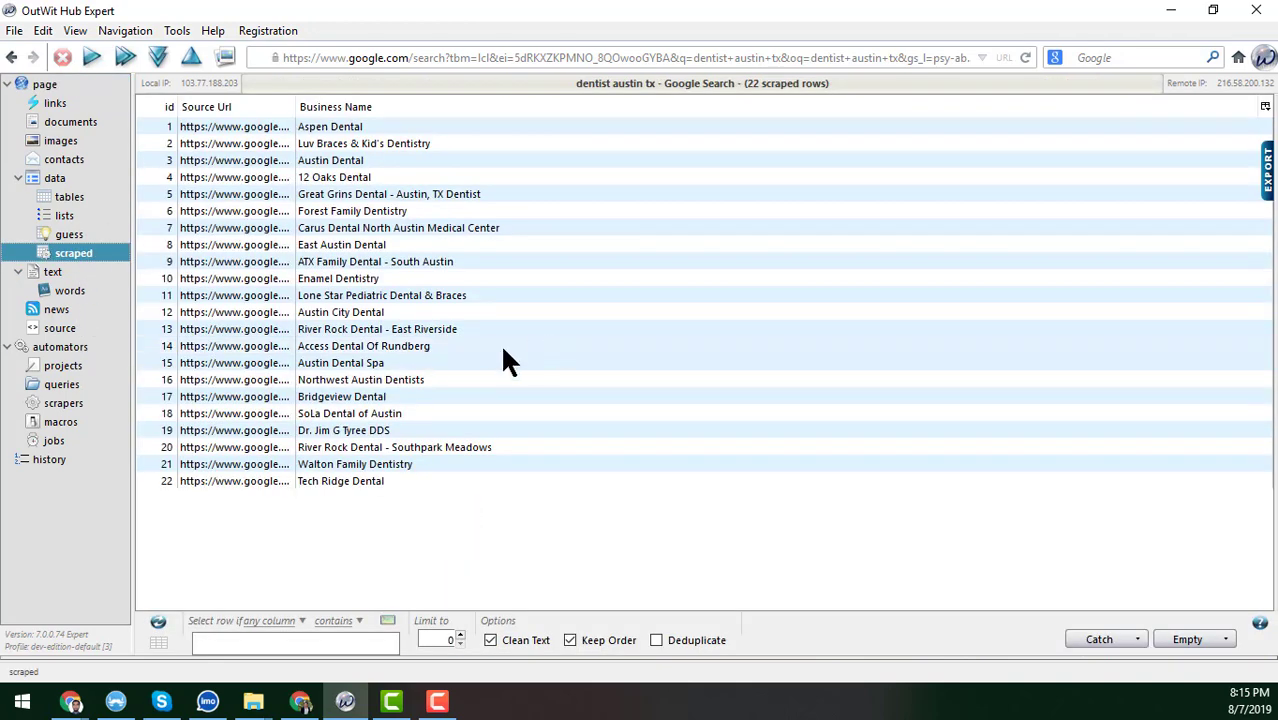
pyautogui.click(90, 405)
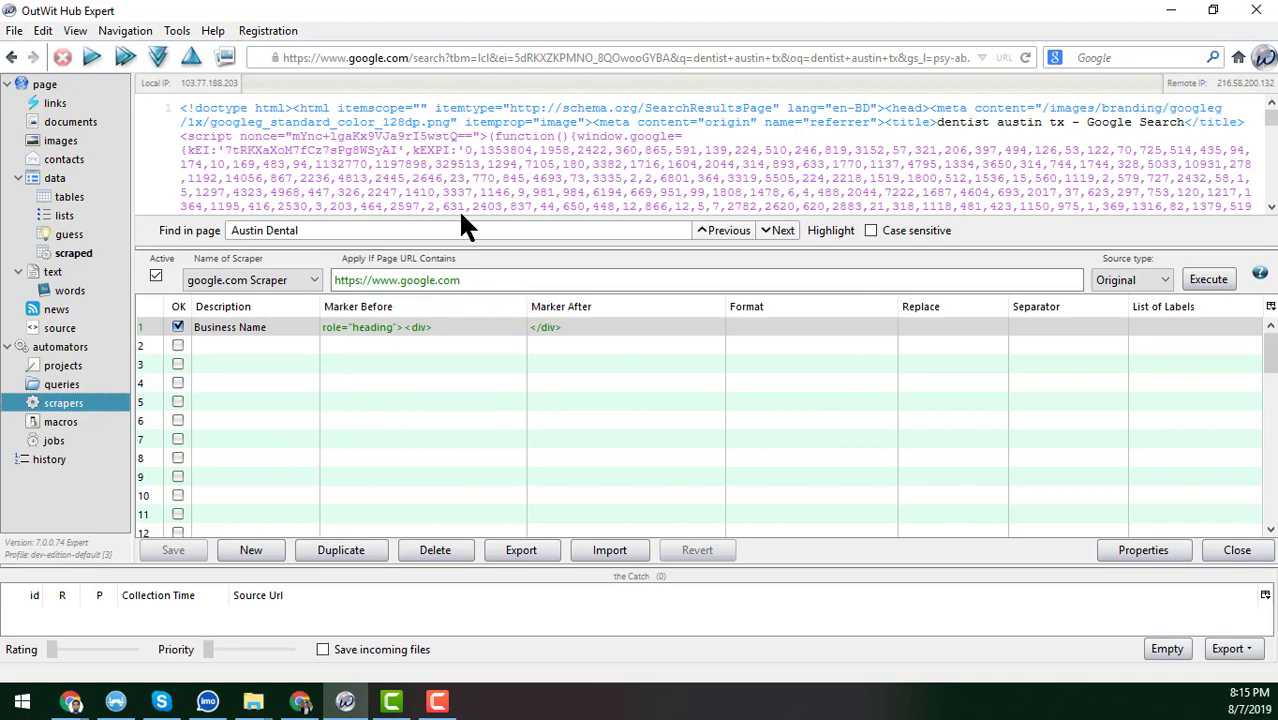
pyautogui.scroll(-5, 497, 171)
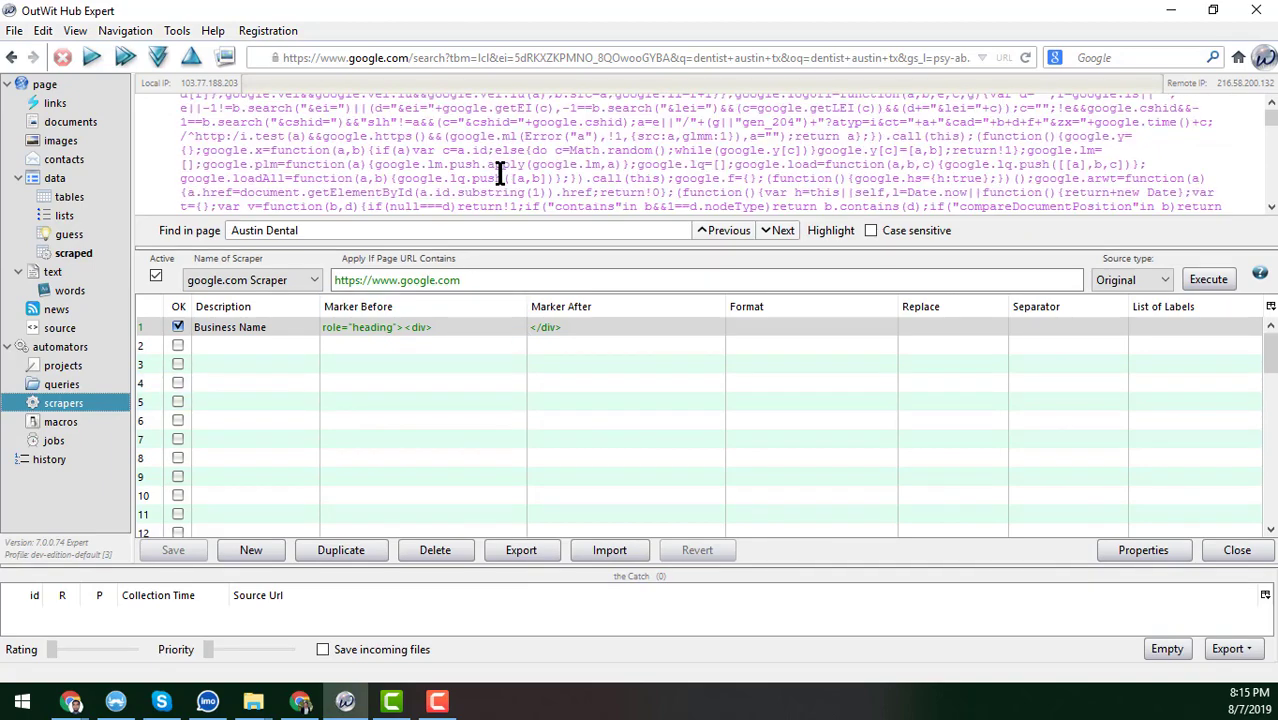
pyautogui.click(44, 84)
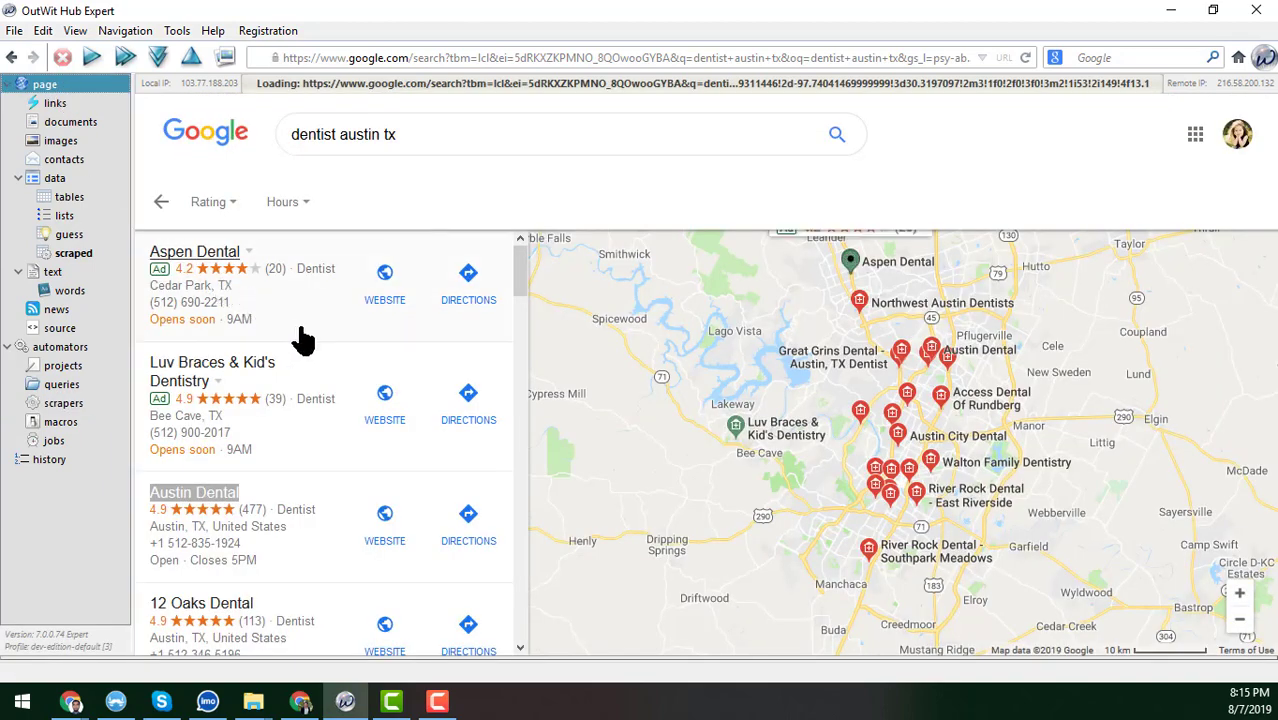
pyautogui.scroll(-1, 284, 418)
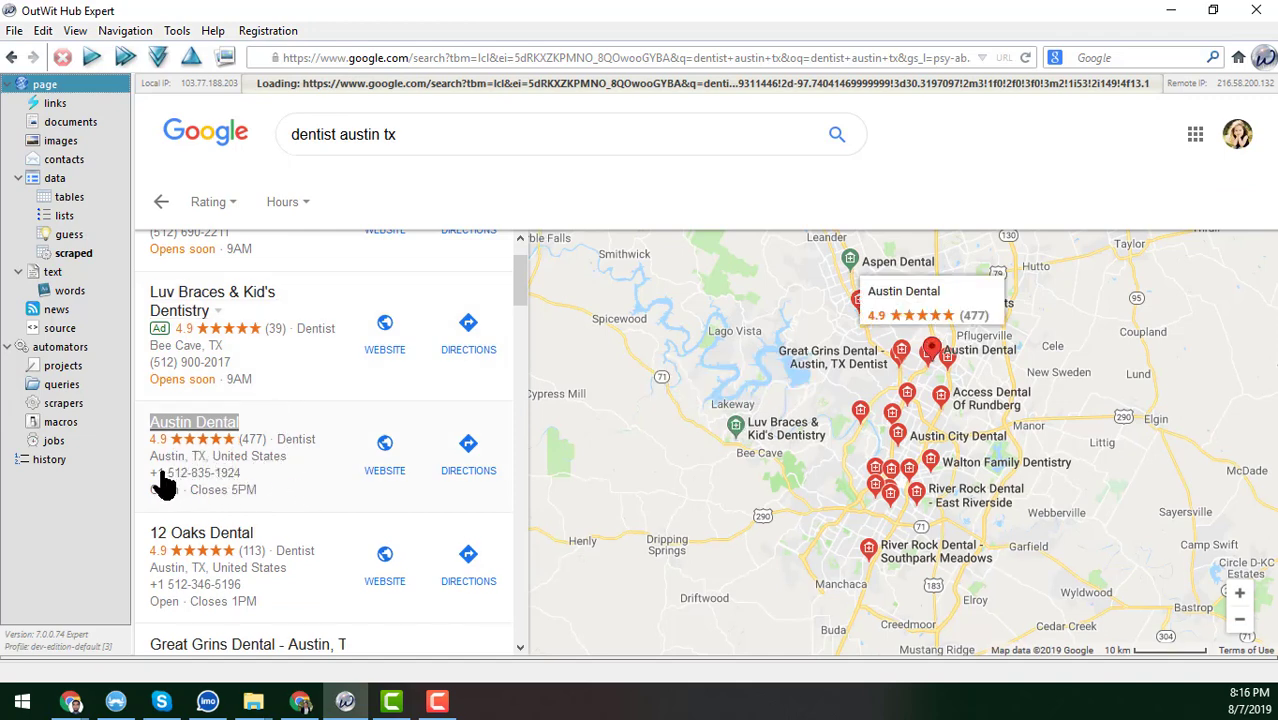
pyautogui.moveTo(160, 487); pyautogui.dragTo(257, 486)
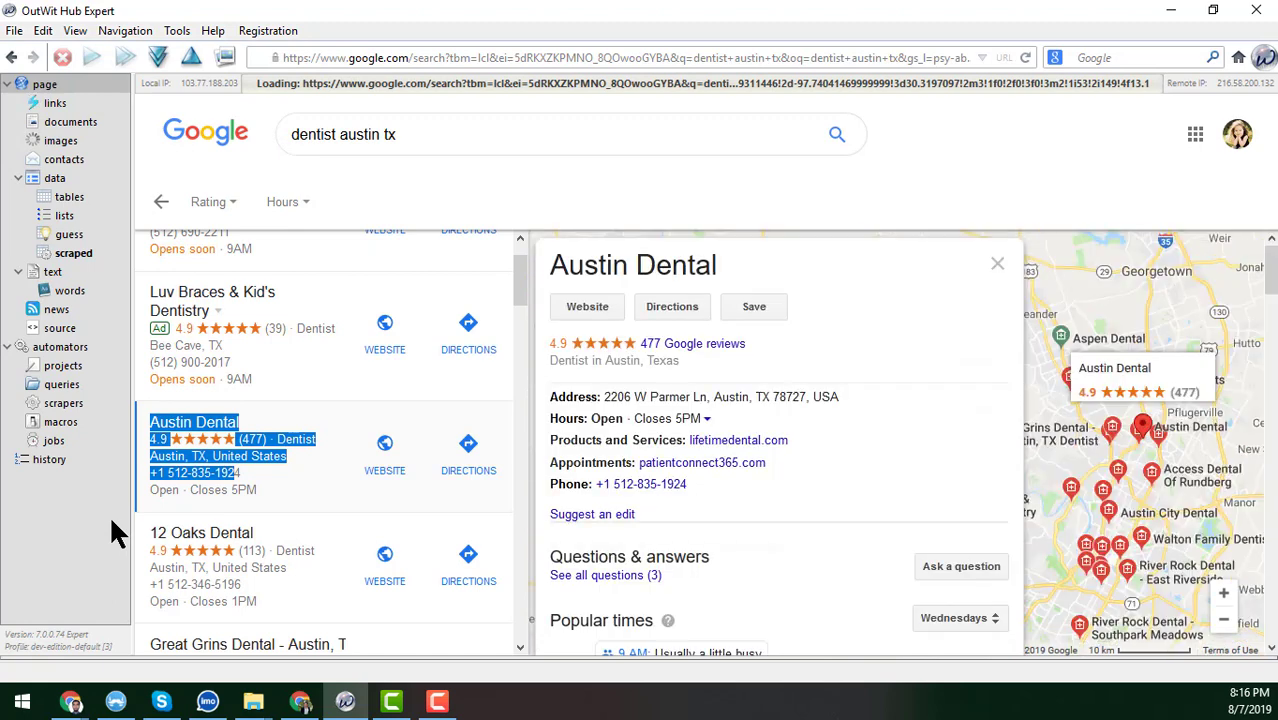
pyautogui.click(247, 489)
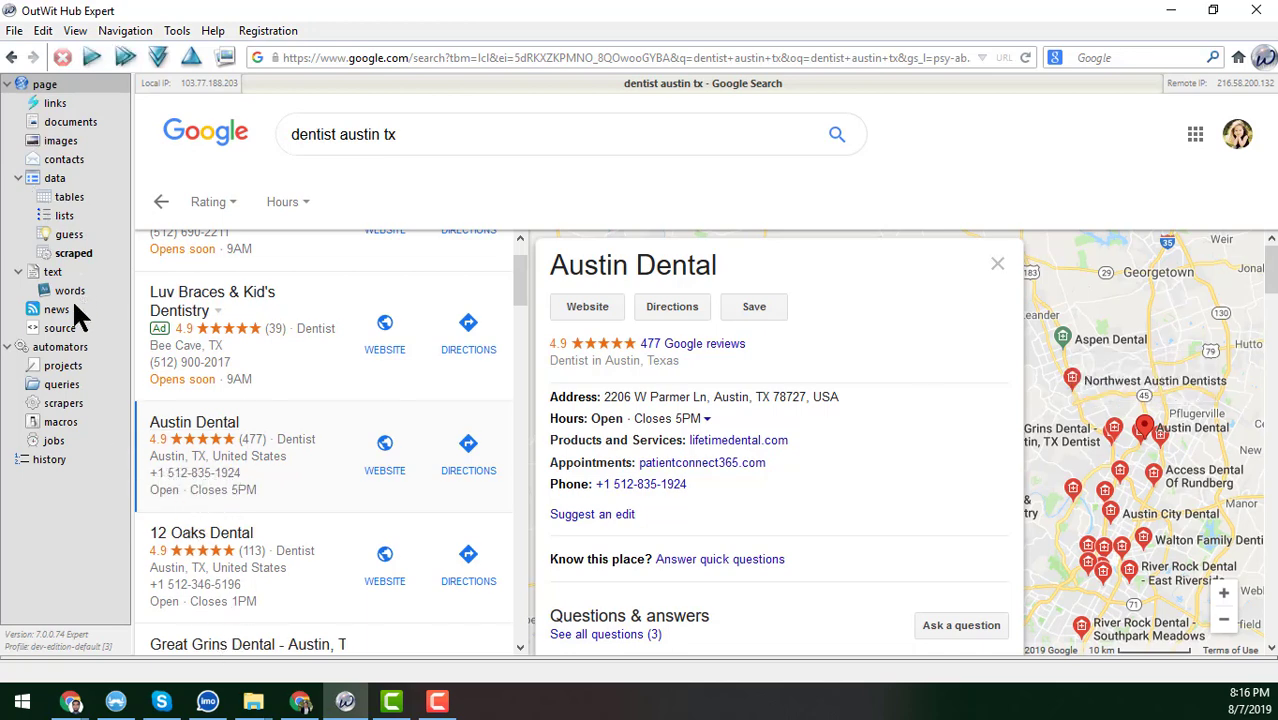
pyautogui.click(78, 404)
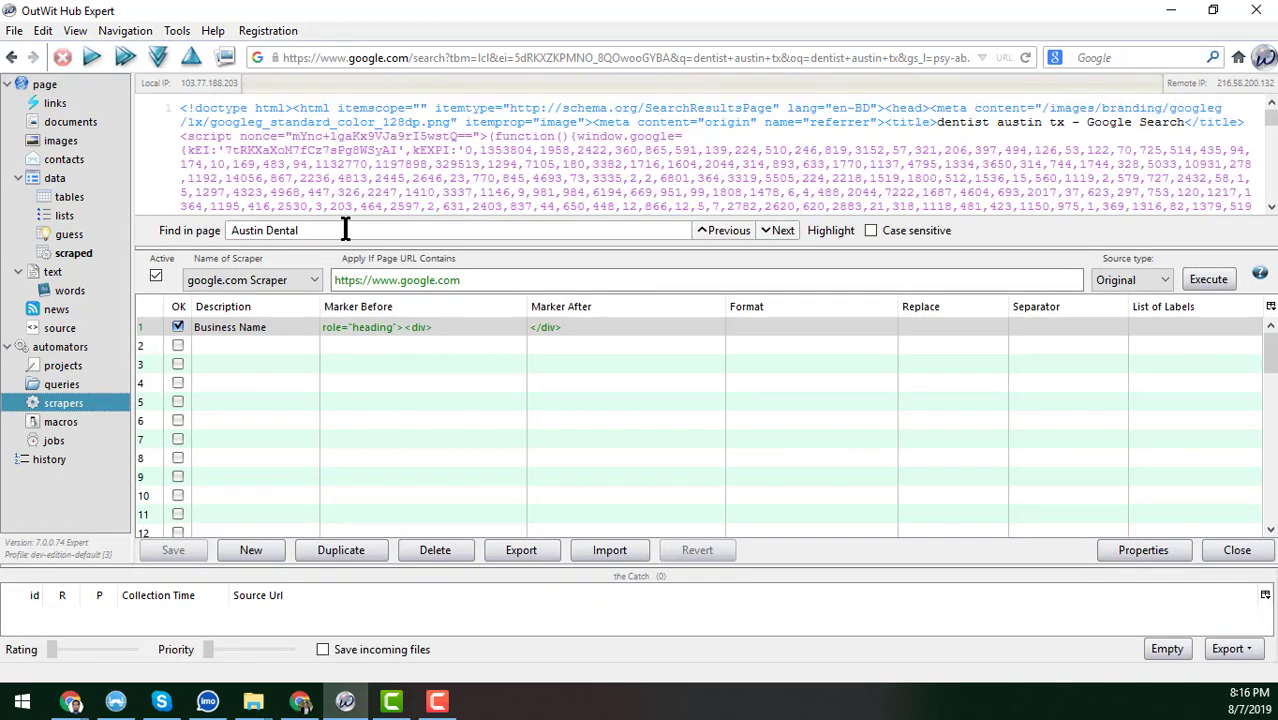
# Step: Search the page source for the phone number starting with '512-'
pyautogui.click(320, 231)
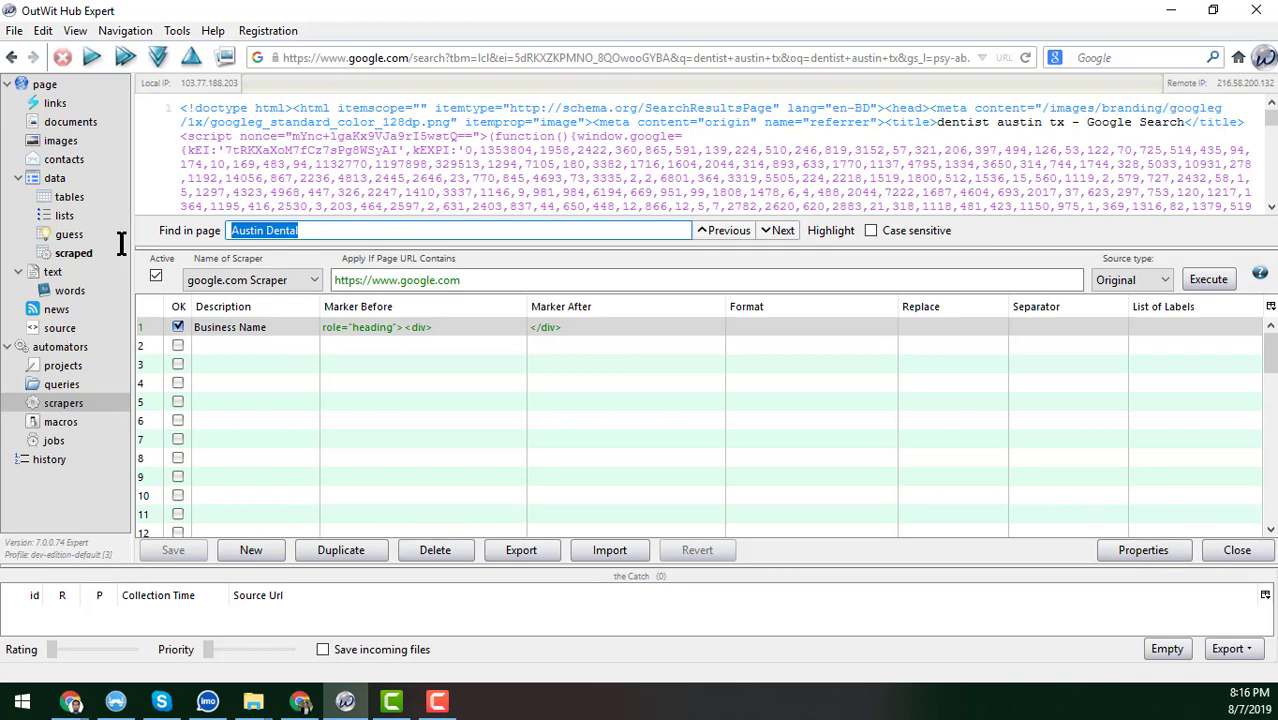
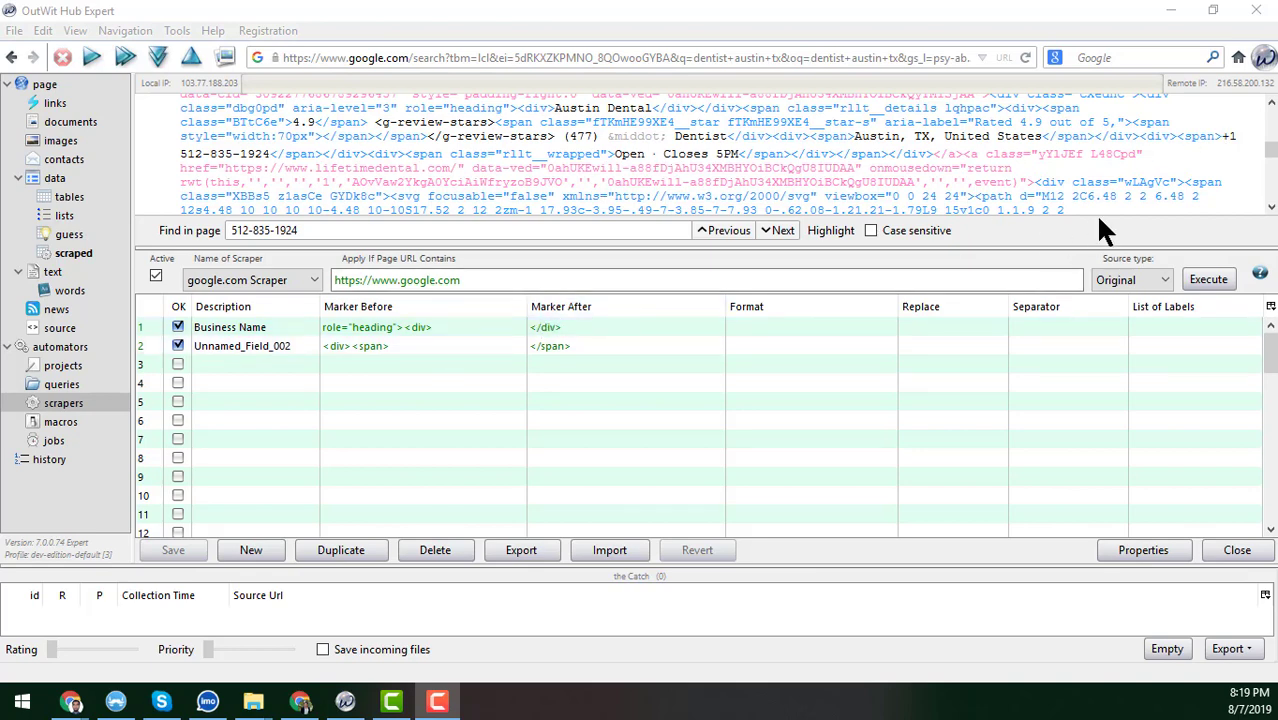
# Step: Set row 2's markers to <div><span> before and </span> after the phone number
pyautogui.moveTo(1218, 138); pyautogui.dragTo(1152, 140)
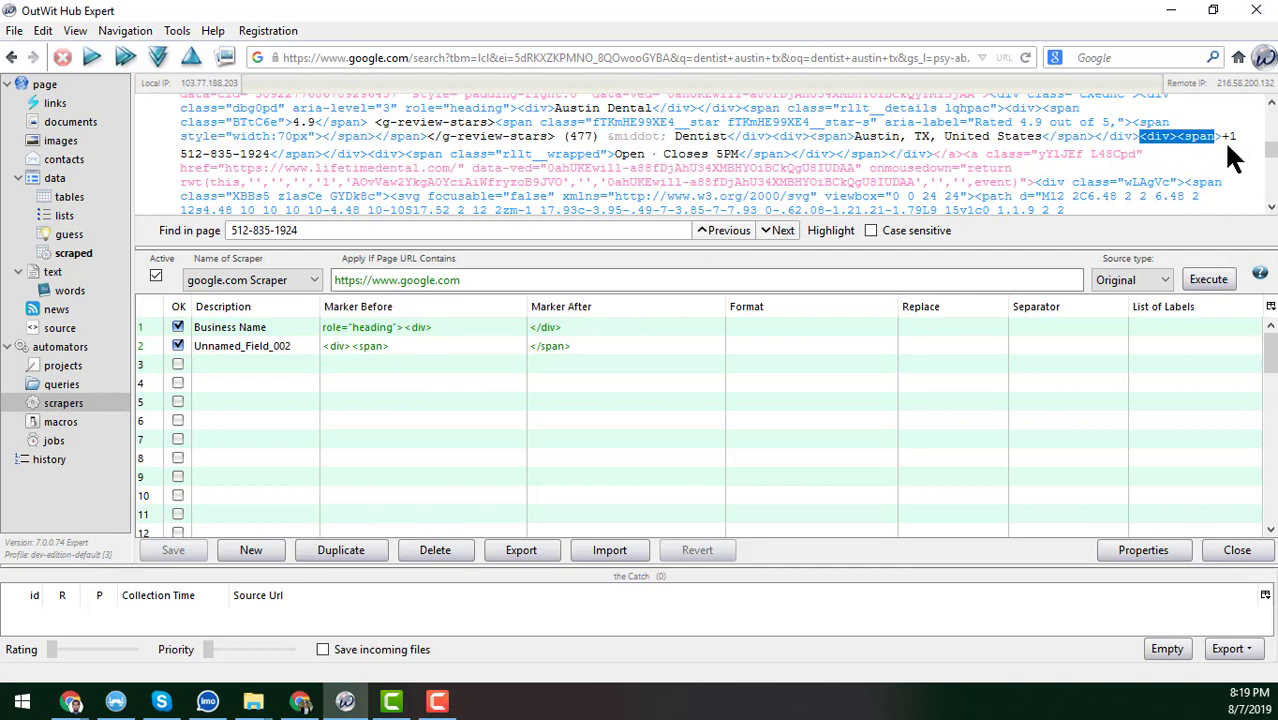
pyautogui.click(1152, 136)
pyautogui.hotkey('shift', 'Right')
pyautogui.hotkey('shift', 'Right')
pyautogui.hotkey('shift', 'Right')
pyautogui.hotkey('shift', 'Right')
pyautogui.hotkey('shift', 'Right')
pyautogui.hotkey('shift', 'Right')
pyautogui.hotkey('shift', 'Right')
pyautogui.hotkey('shift', 'Right')
pyautogui.hotkey('shift', 'Right')
pyautogui.hotkey('shift', 'Right')
pyautogui.hotkey('shift', 'Right')
pyautogui.click(456, 345)
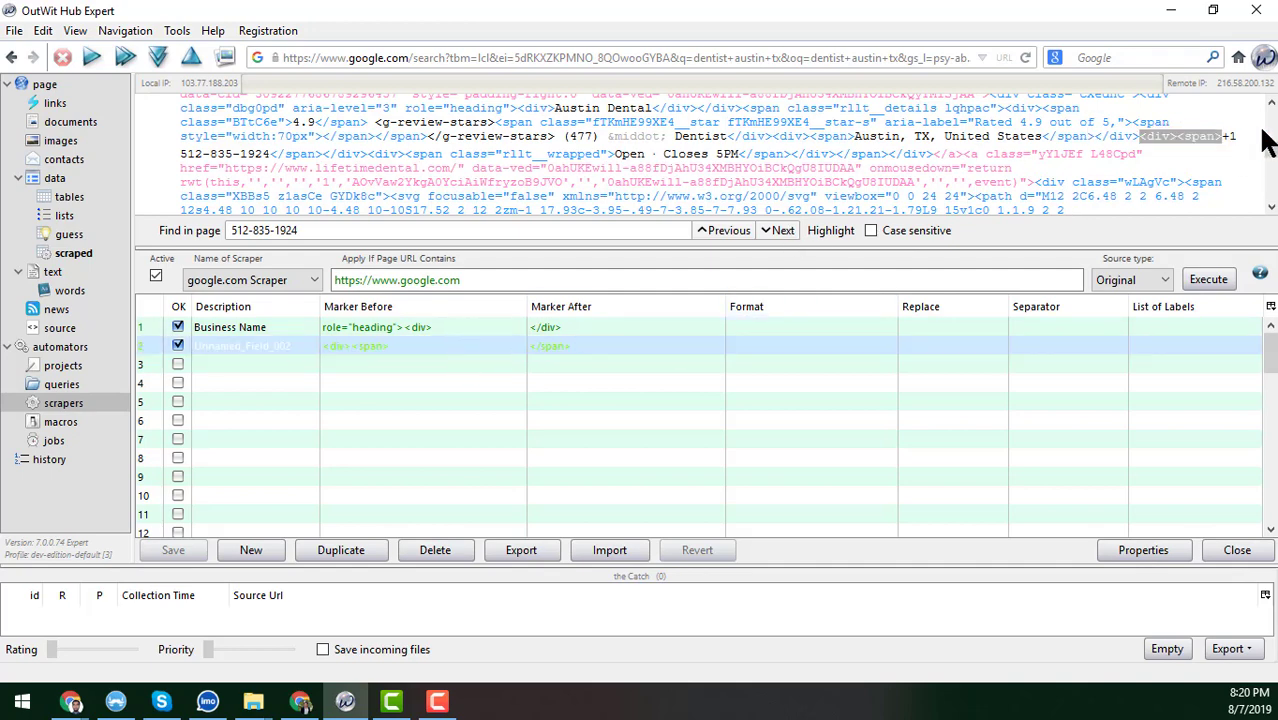
pyautogui.click(270, 155)
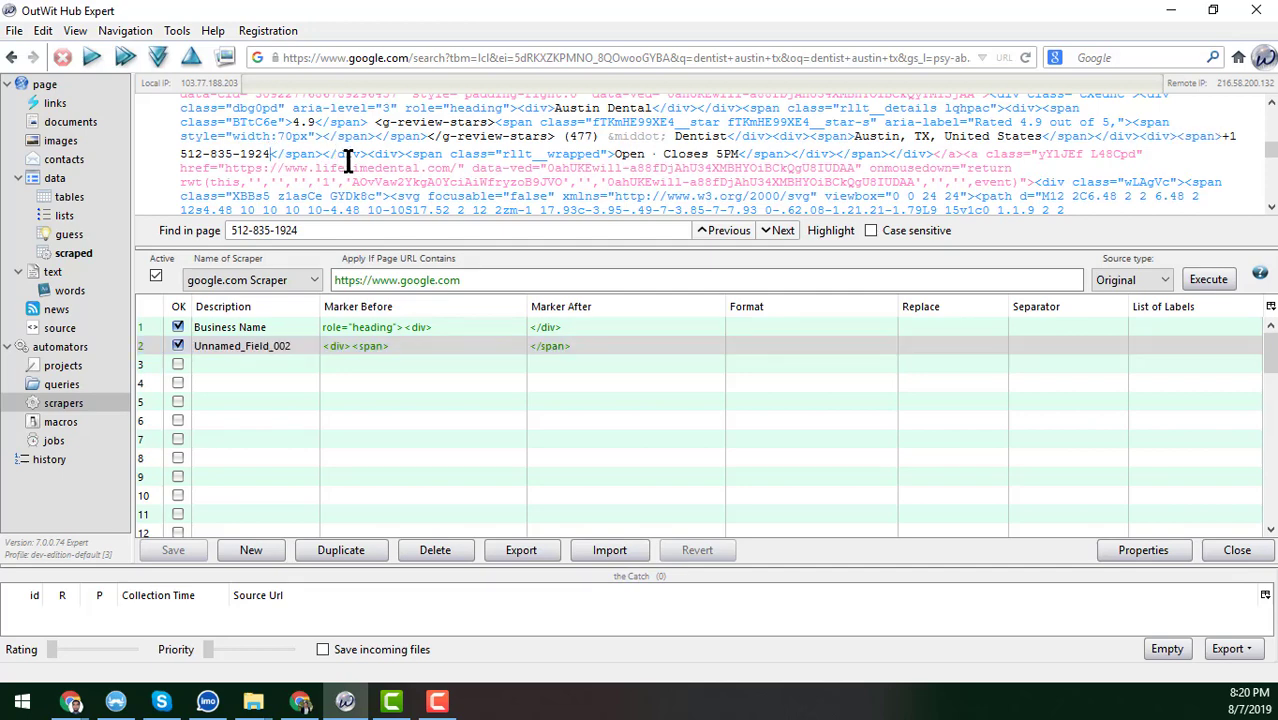
pyautogui.hotkey('shift', 'Right')
pyautogui.hotkey('shift', 'Right')
pyautogui.hotkey('shift', 'Right')
pyautogui.hotkey('shift', 'Right')
pyautogui.hotkey('shift', 'Right')
pyautogui.hotkey('shift', 'Right')
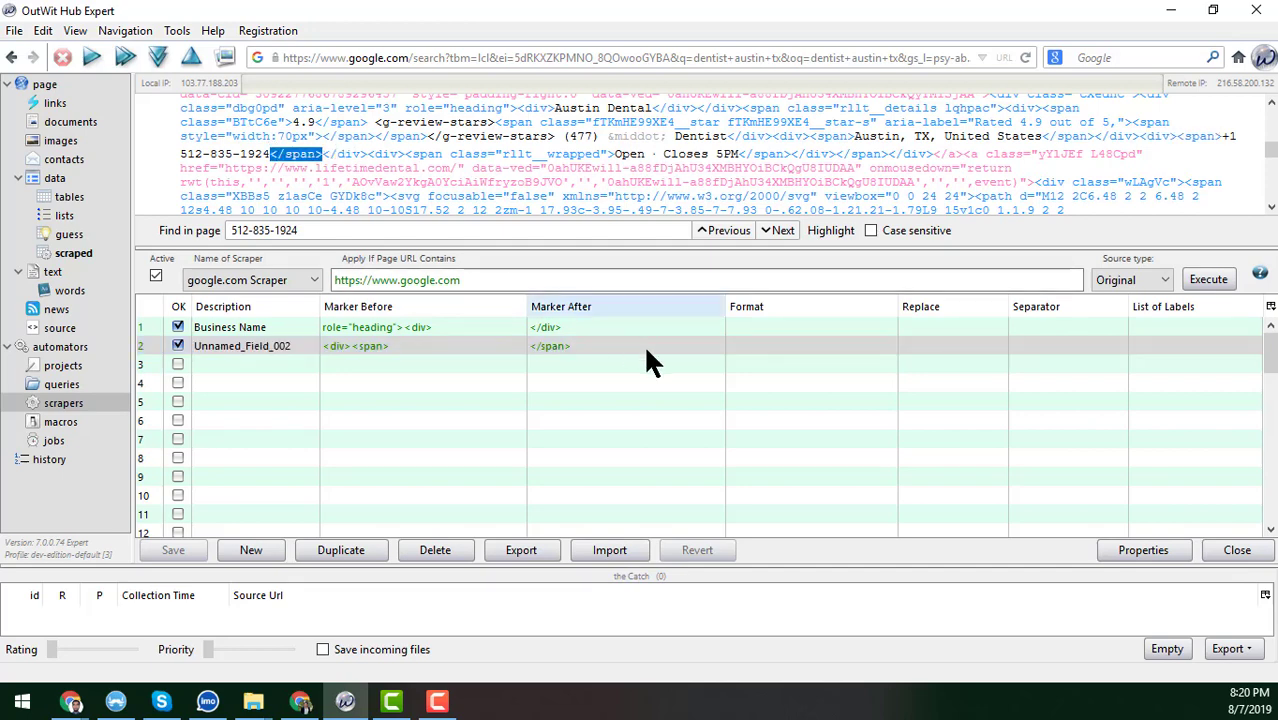
pyautogui.click(299, 344)
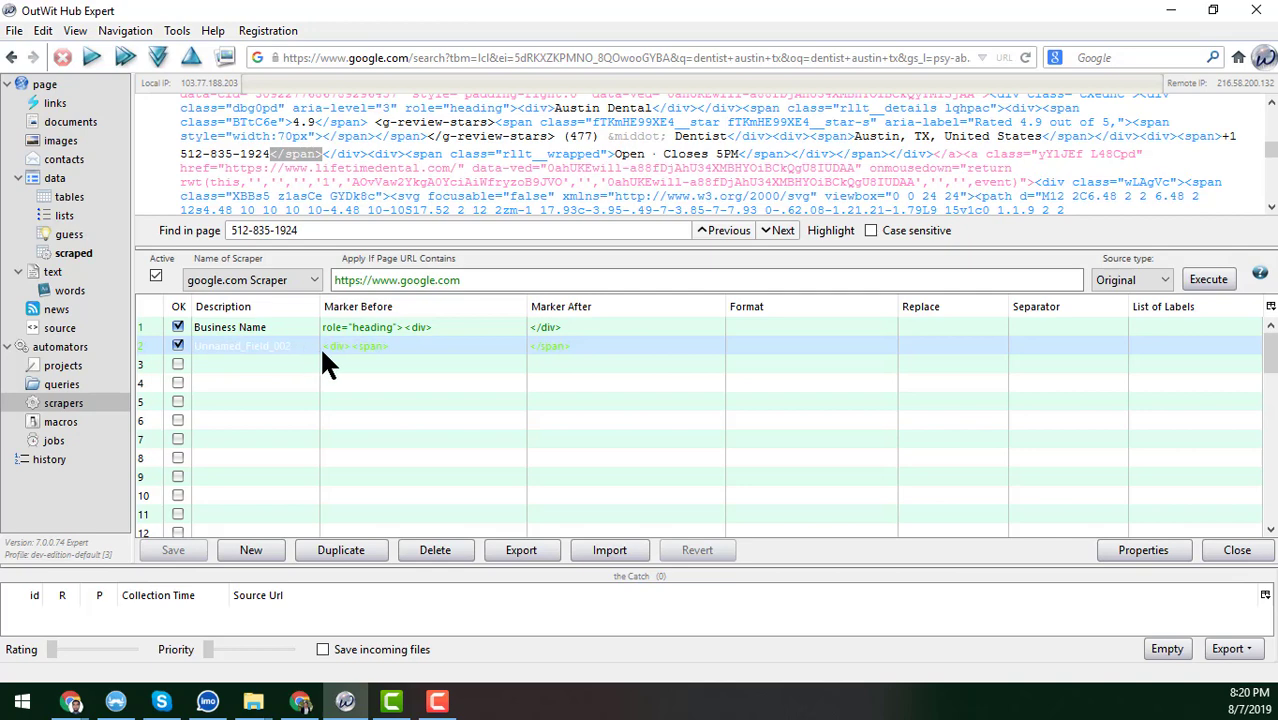
# Step: Name row 2 'Phone' and save the scraper
pyautogui.click(278, 347)
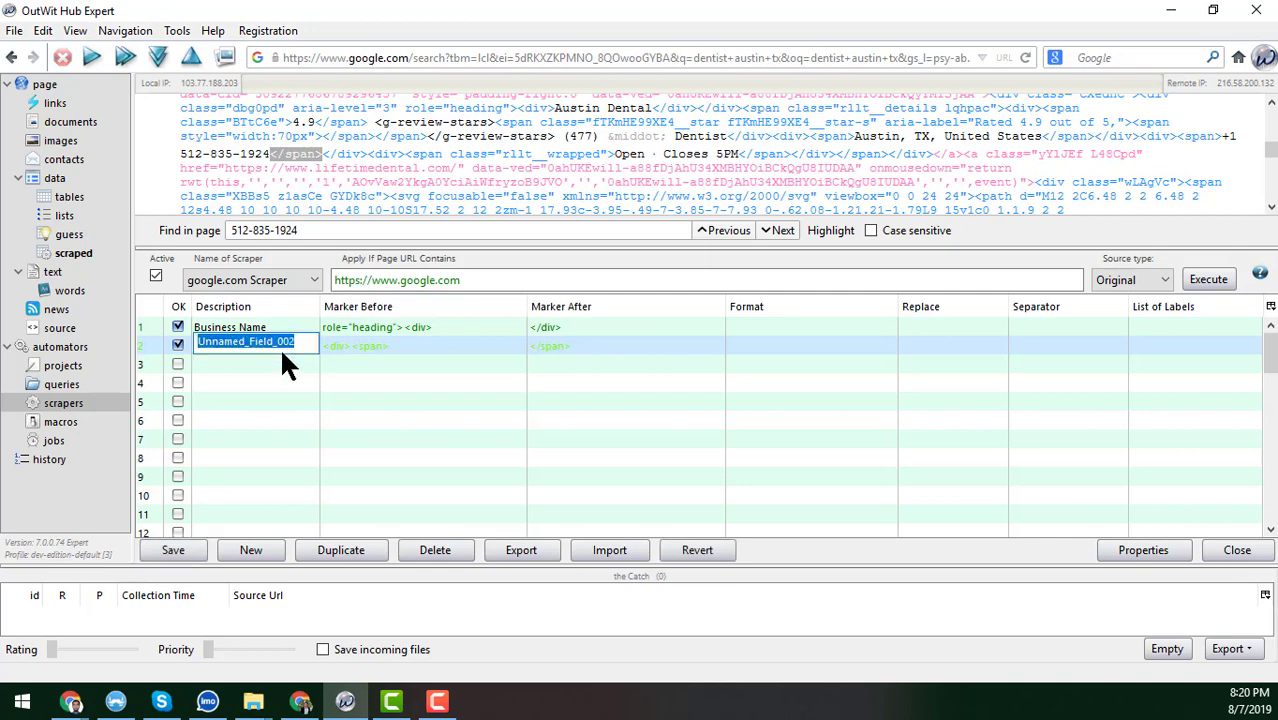
pyautogui.write('Phone')
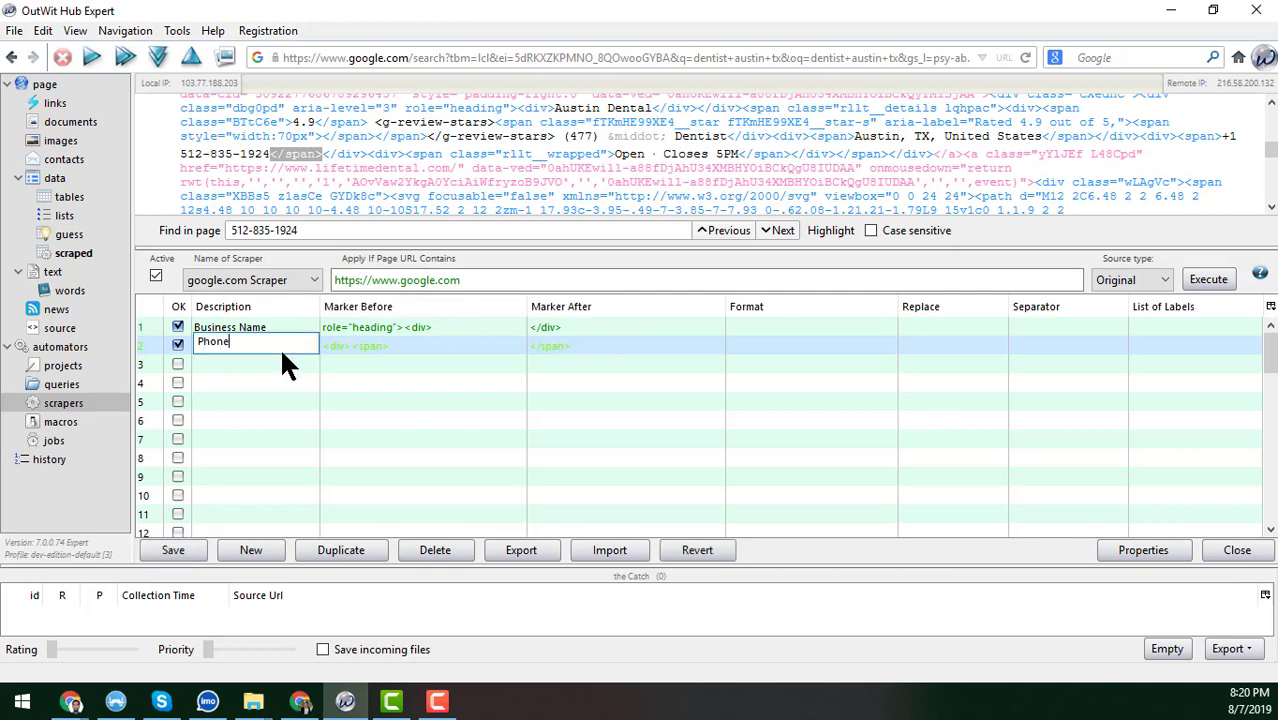
pyautogui.press('Return')
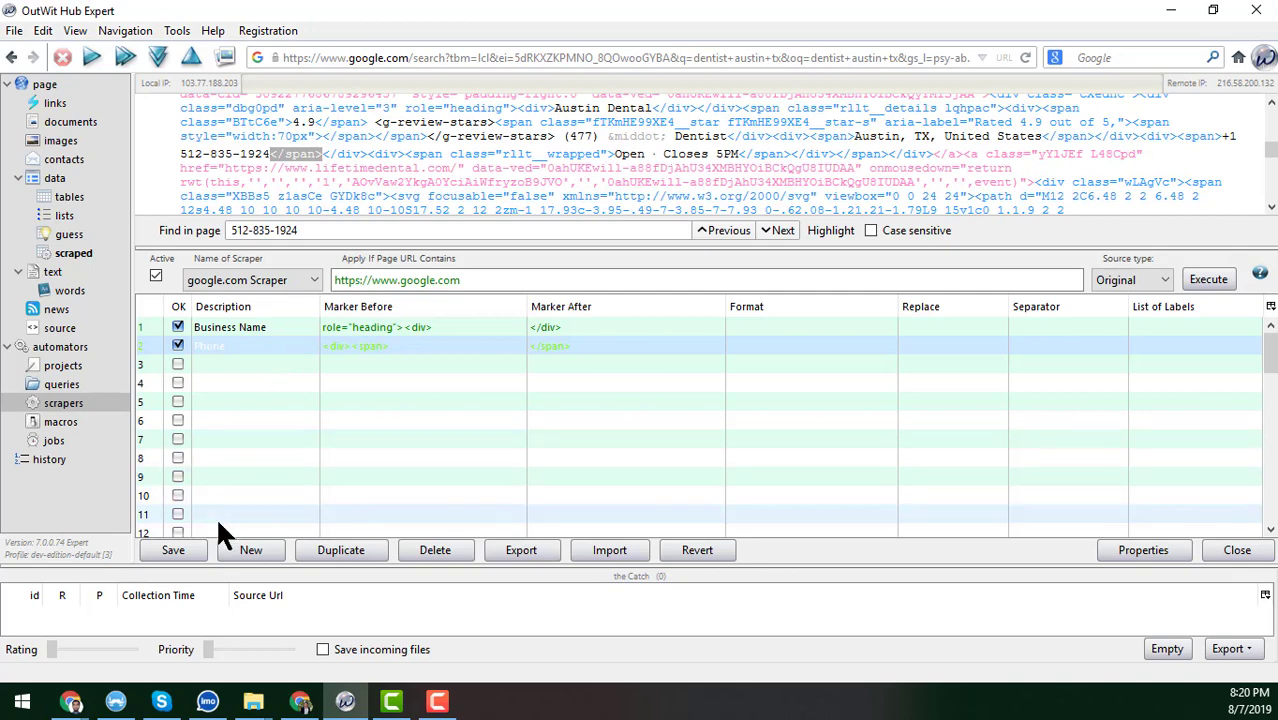
pyautogui.click(190, 552)
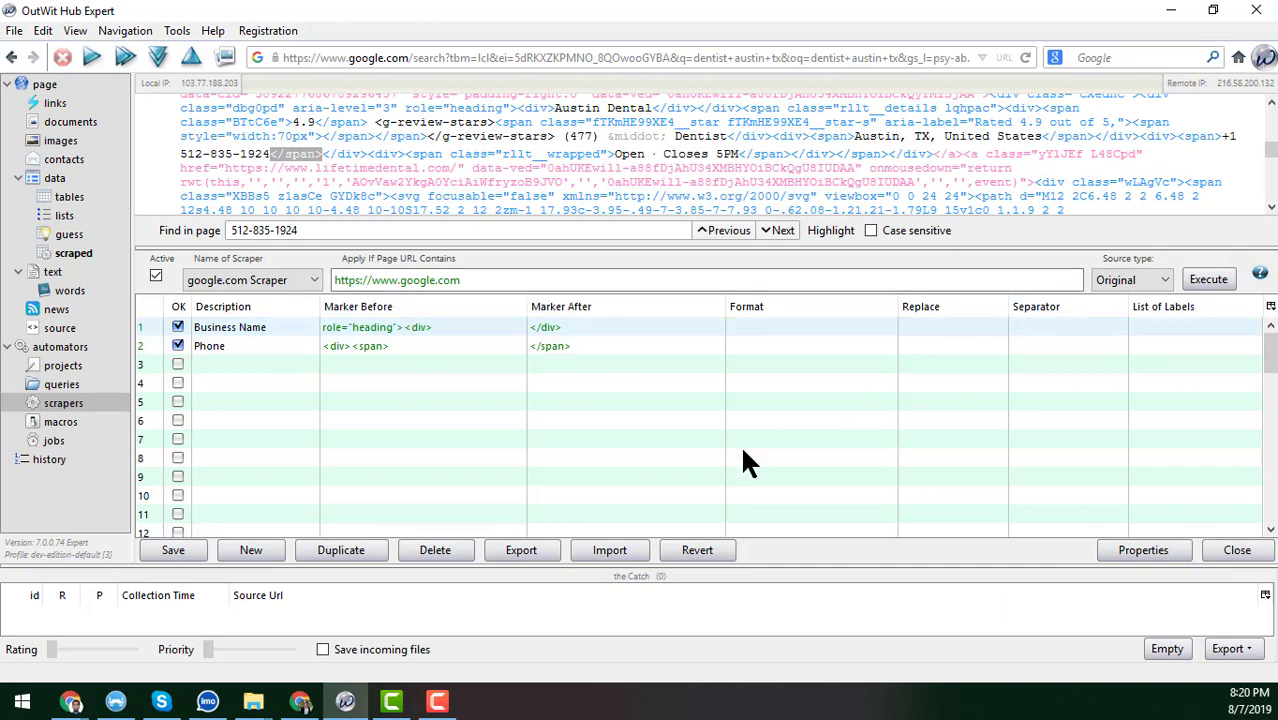
# Step: Run the scraper, widen the Phone column, check row 2's Phone 3 value, then return to the editor
pyautogui.click(1210, 280)
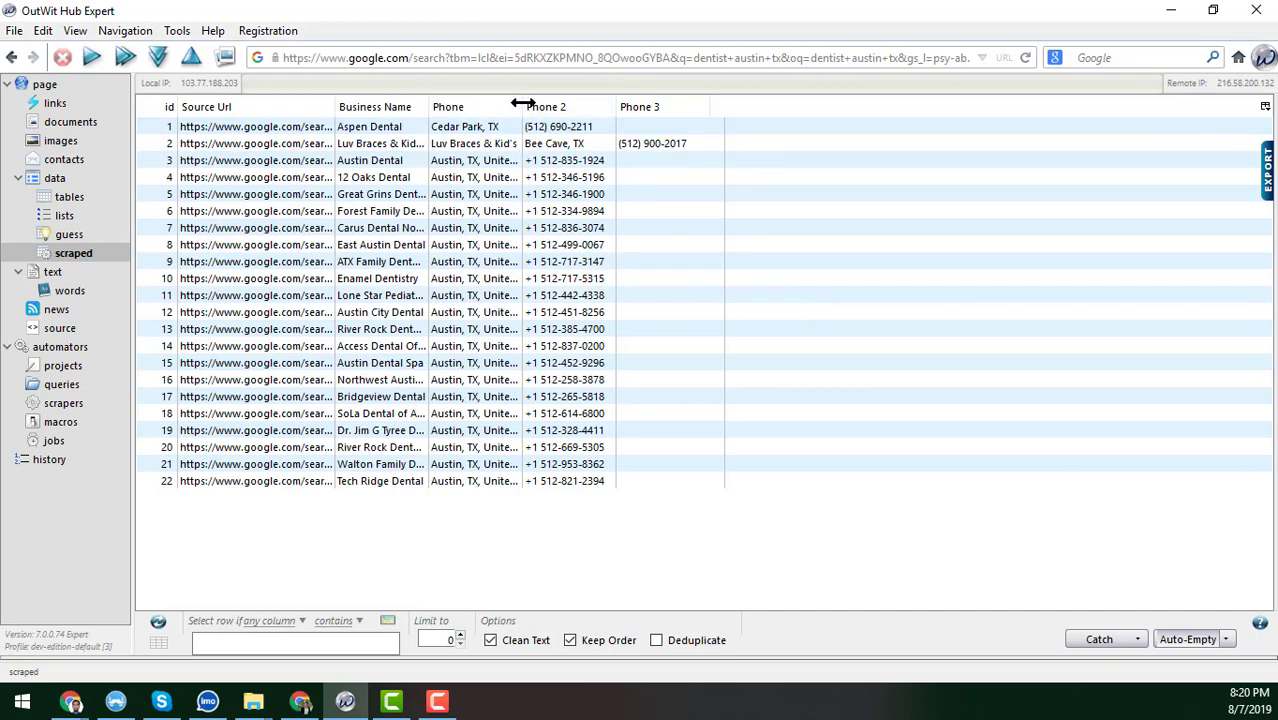
pyautogui.moveTo(521, 104); pyautogui.dragTo(598, 105)
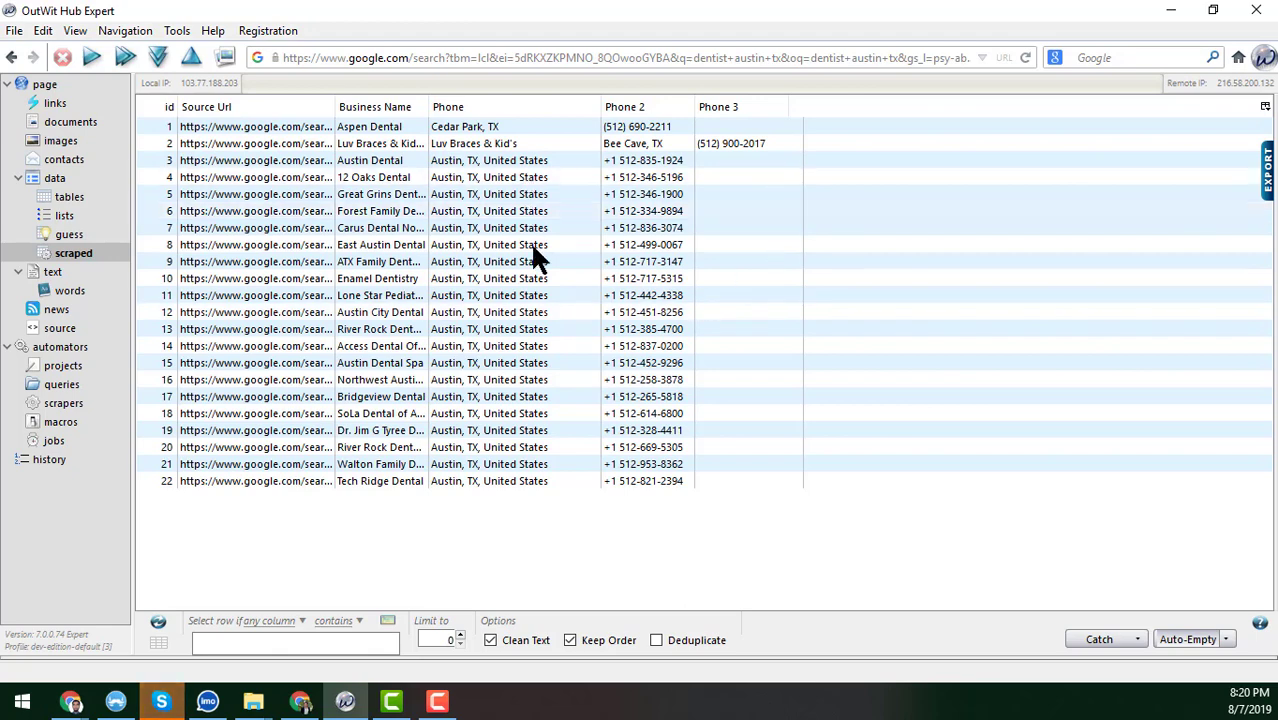
pyautogui.click(755, 146)
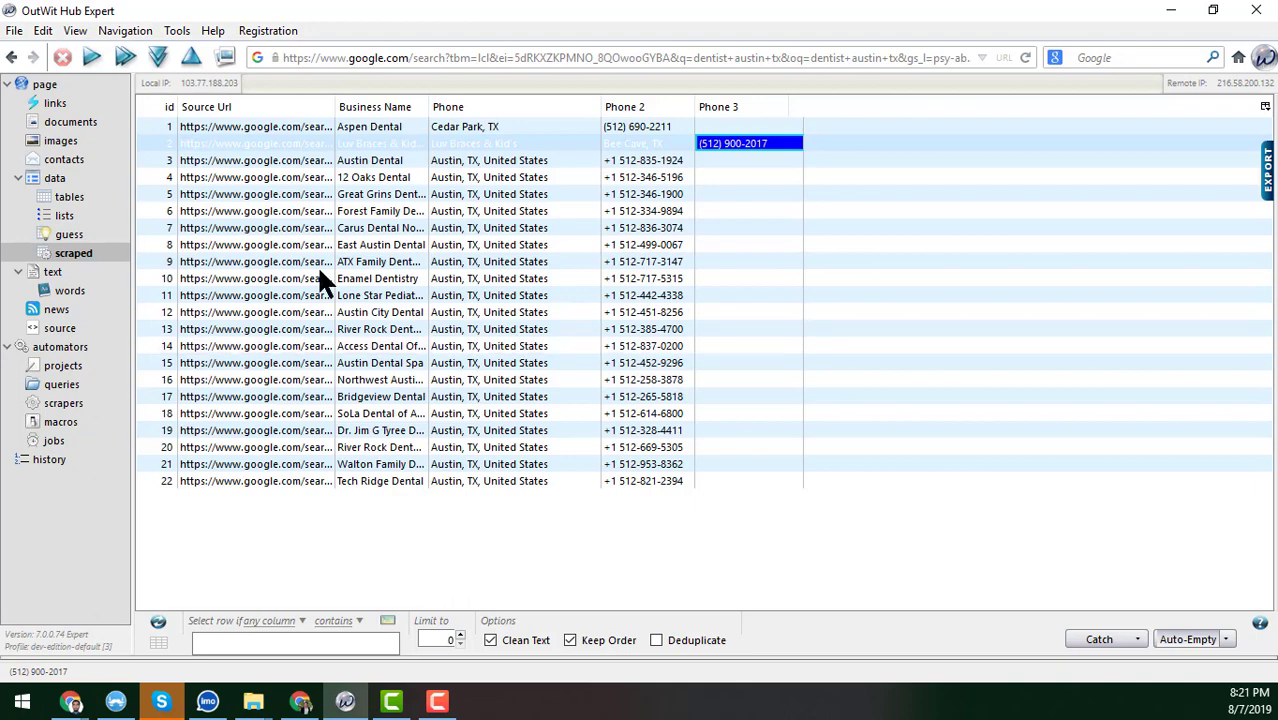
pyautogui.click(63, 403)
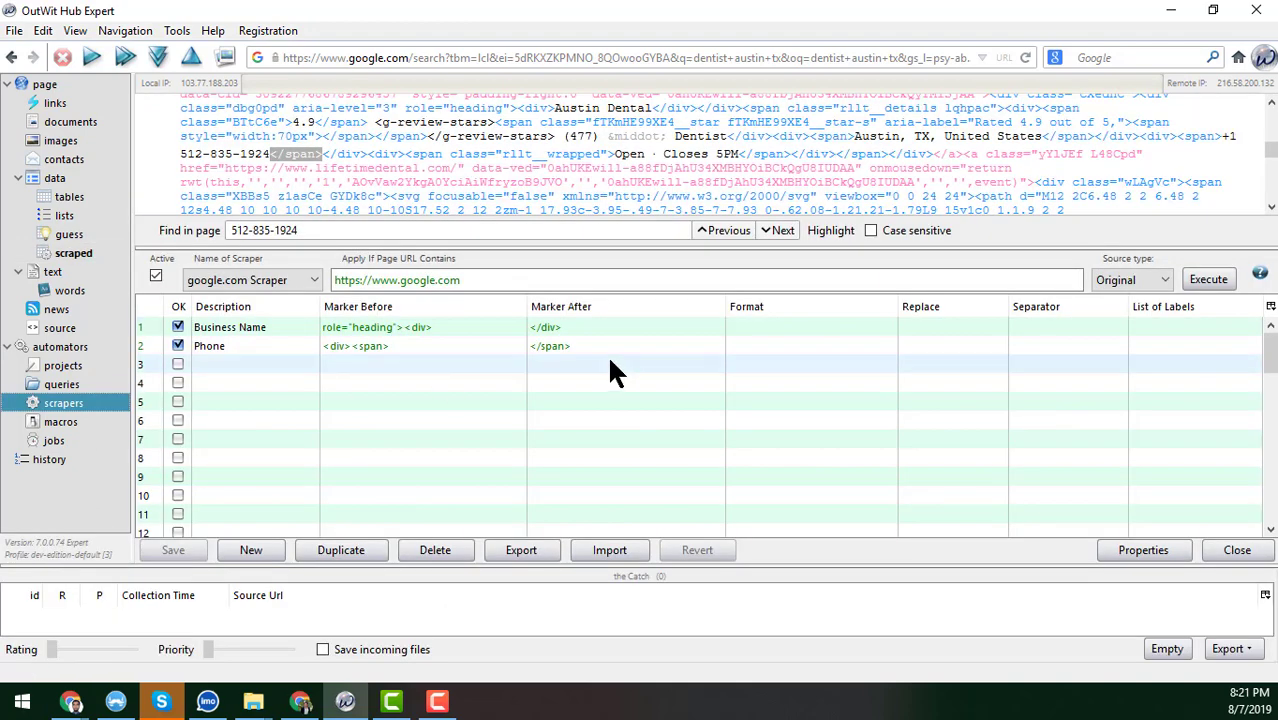
# Step: Reopen the scraper editor on the dentist results and jump to the Austin Dental phone number in an enlarged source pane
pyautogui.click(57, 87)
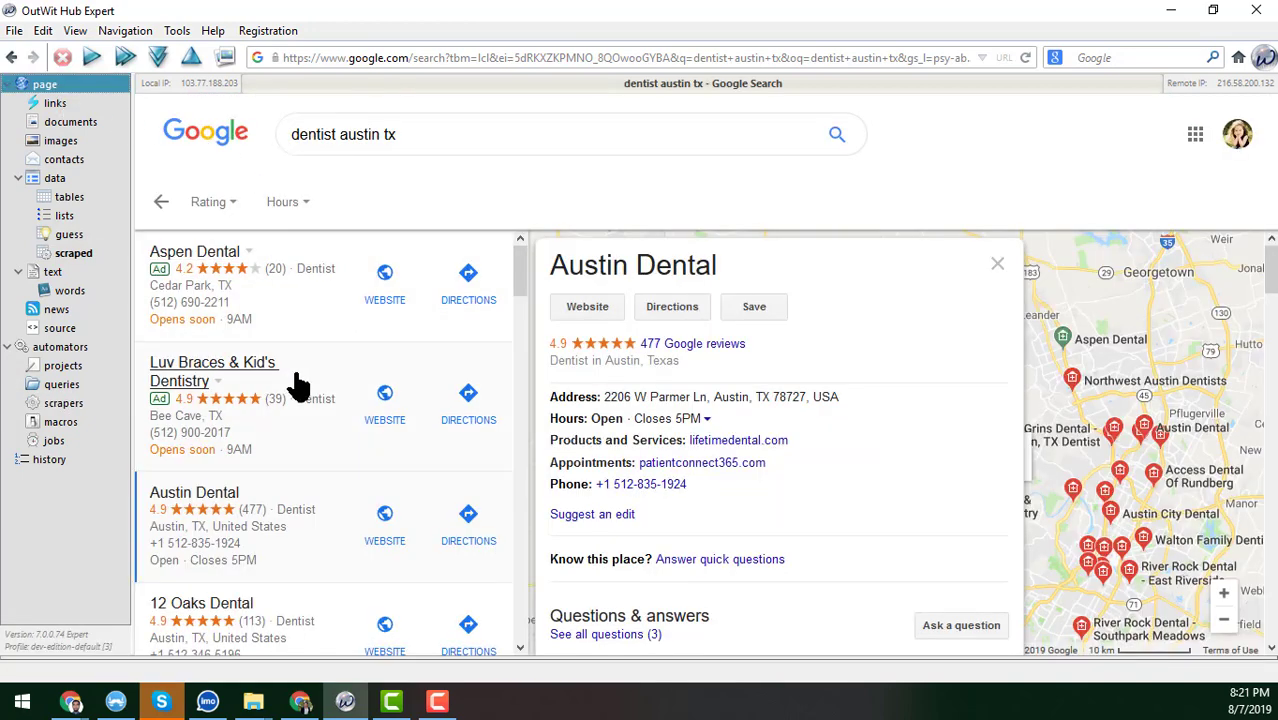
pyautogui.scroll(-1, 330, 428)
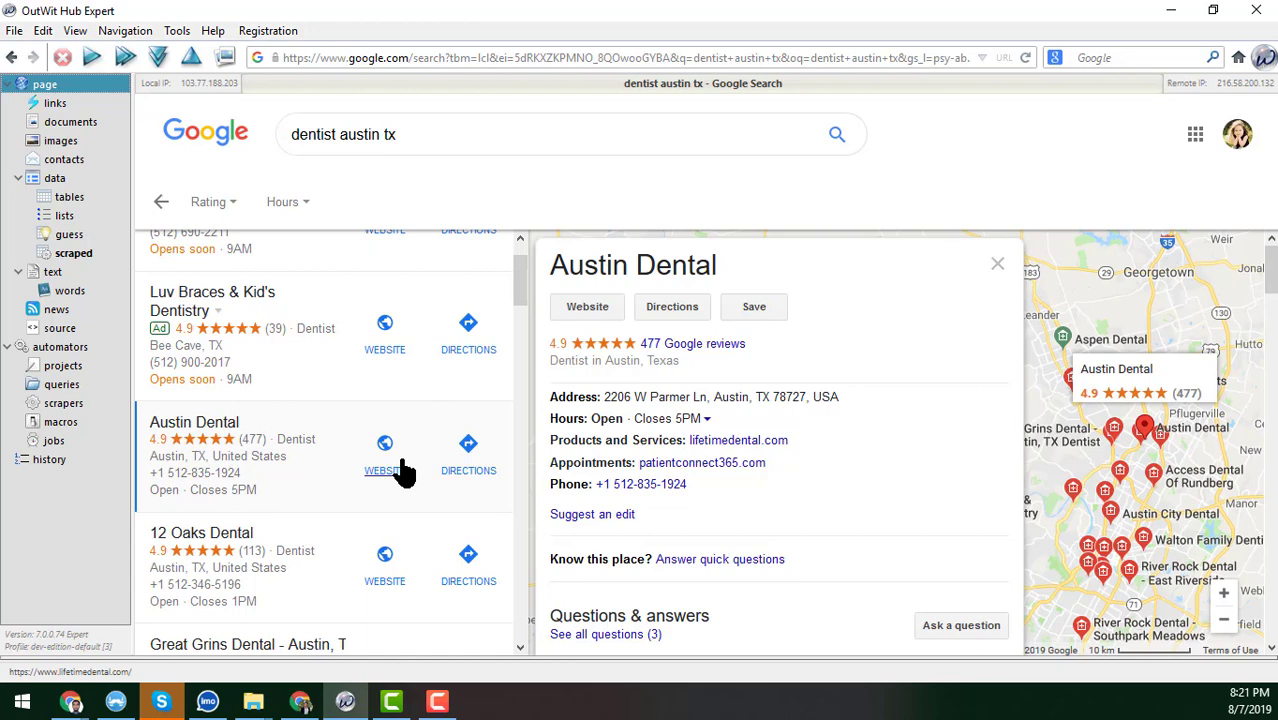
pyautogui.click(62, 402)
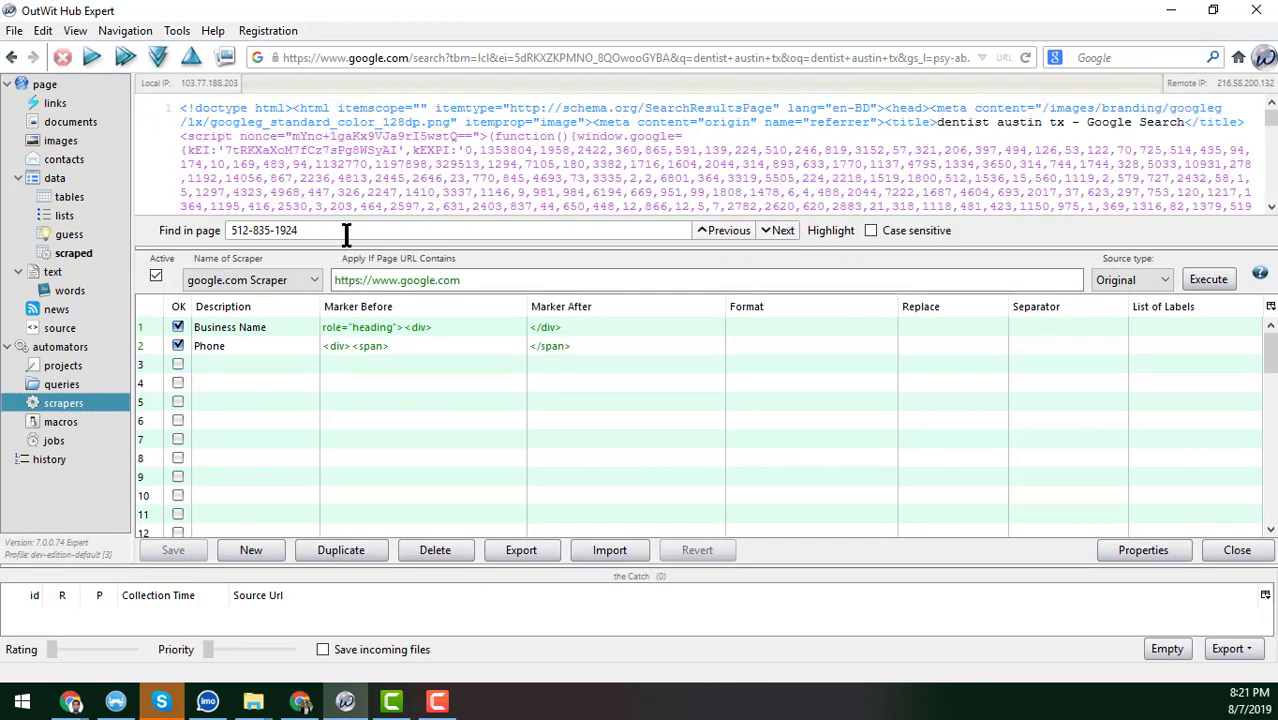
pyautogui.press('Return')
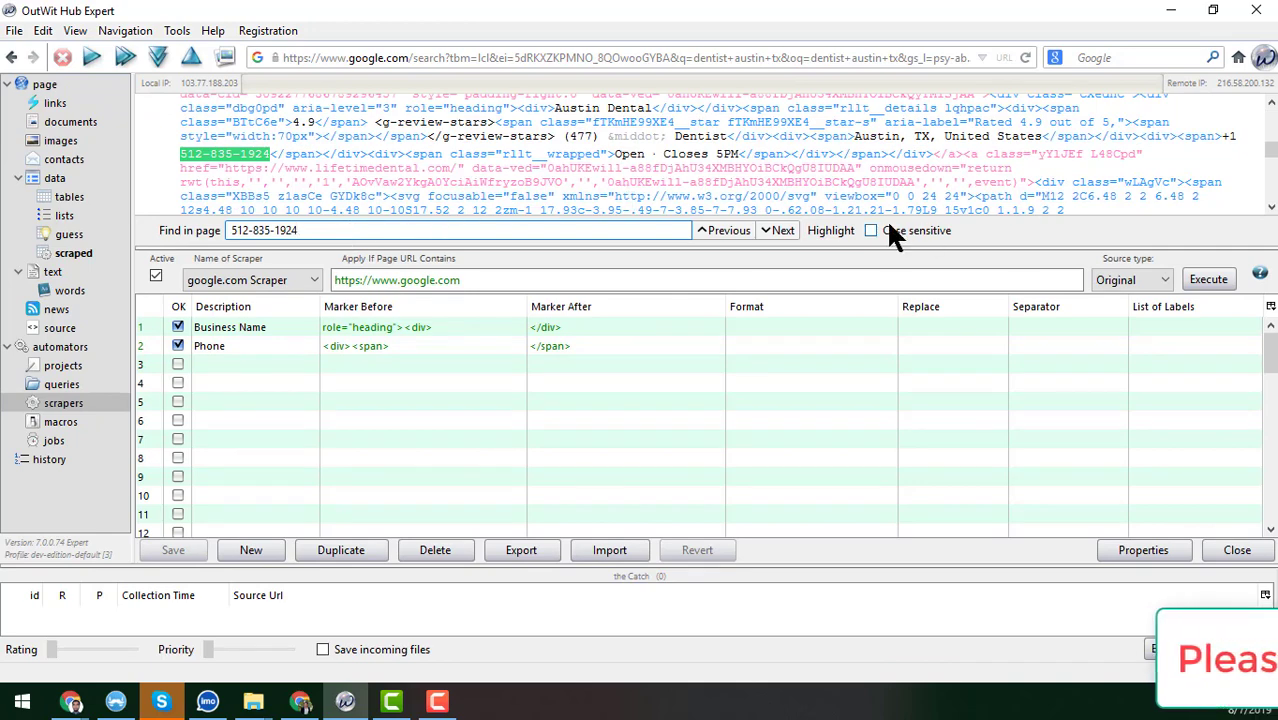
pyautogui.moveTo(845, 246); pyautogui.dragTo(865, 327)
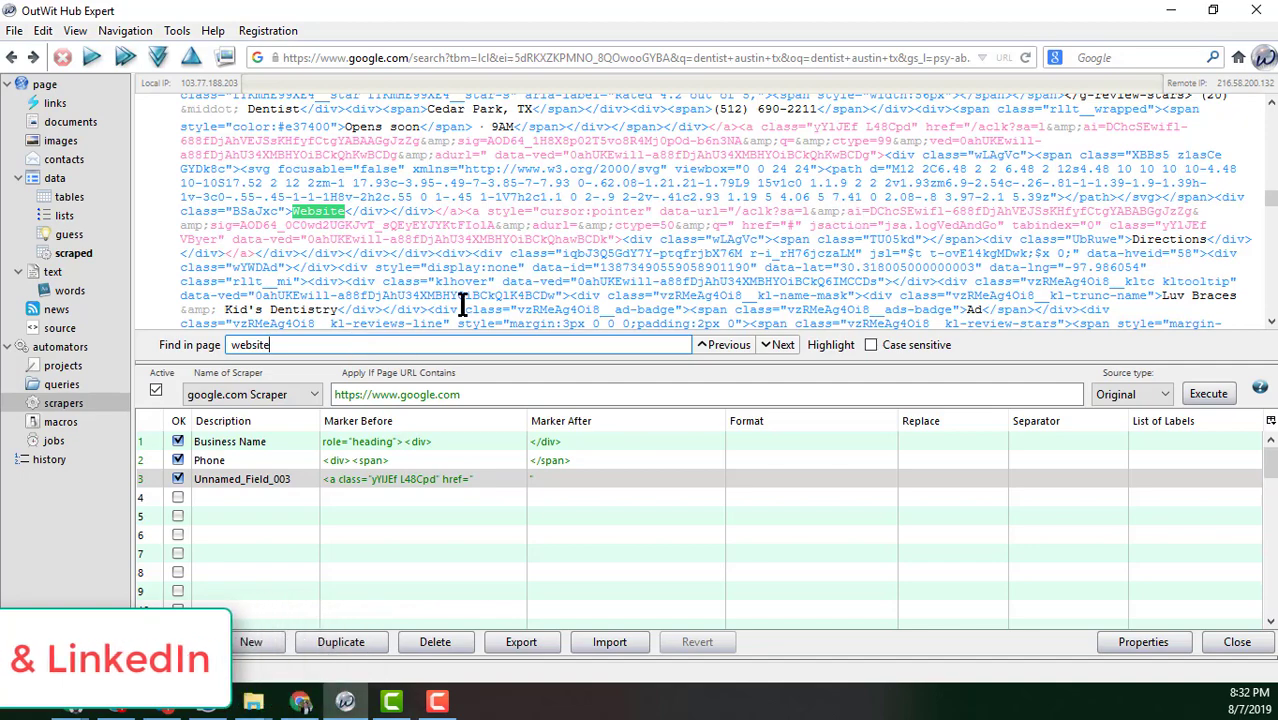
# Step: Step to the next 'Website' match, enlarge the source pane, and inspect the Austin Dental markup
pyautogui.press('Return')
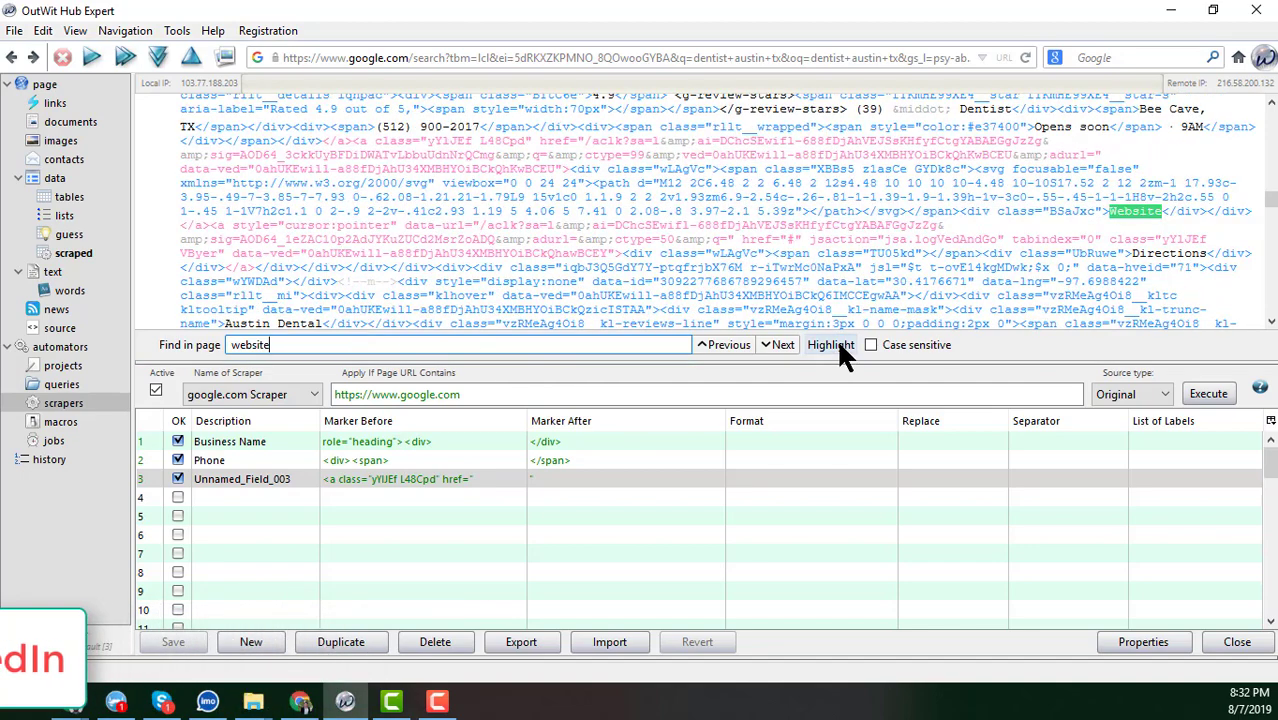
pyautogui.click(839, 346)
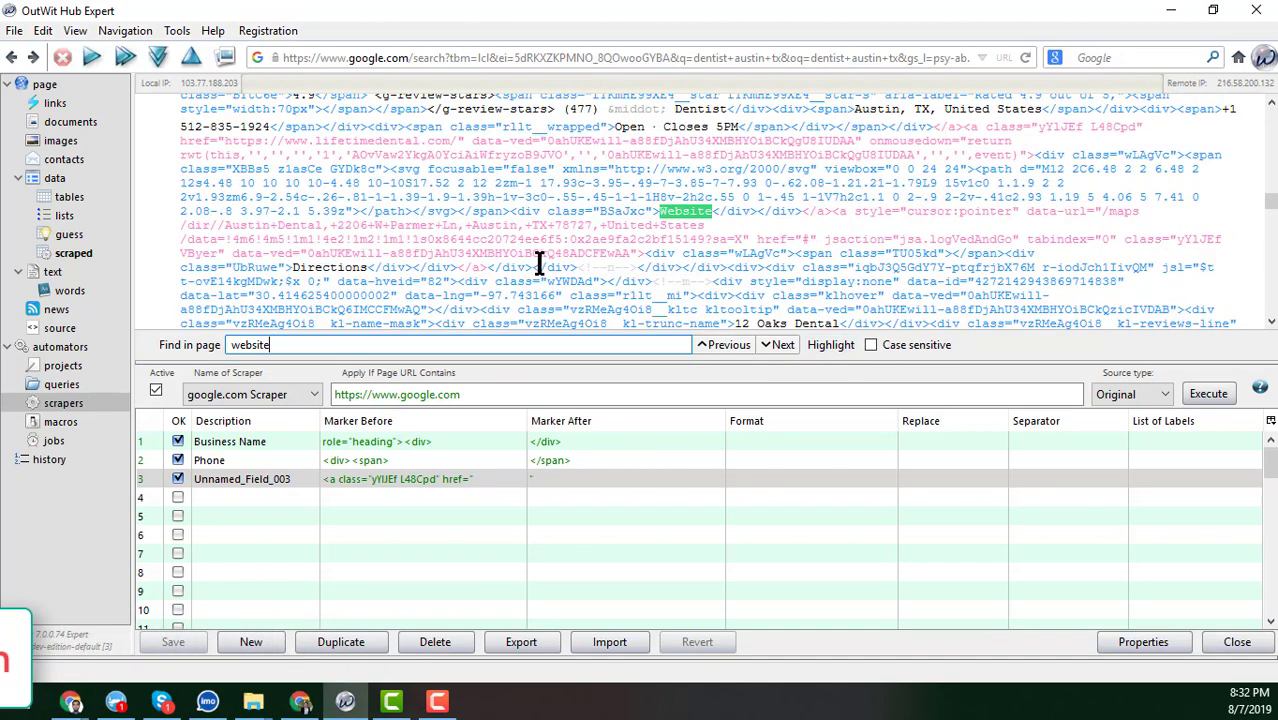
pyautogui.click(690, 212)
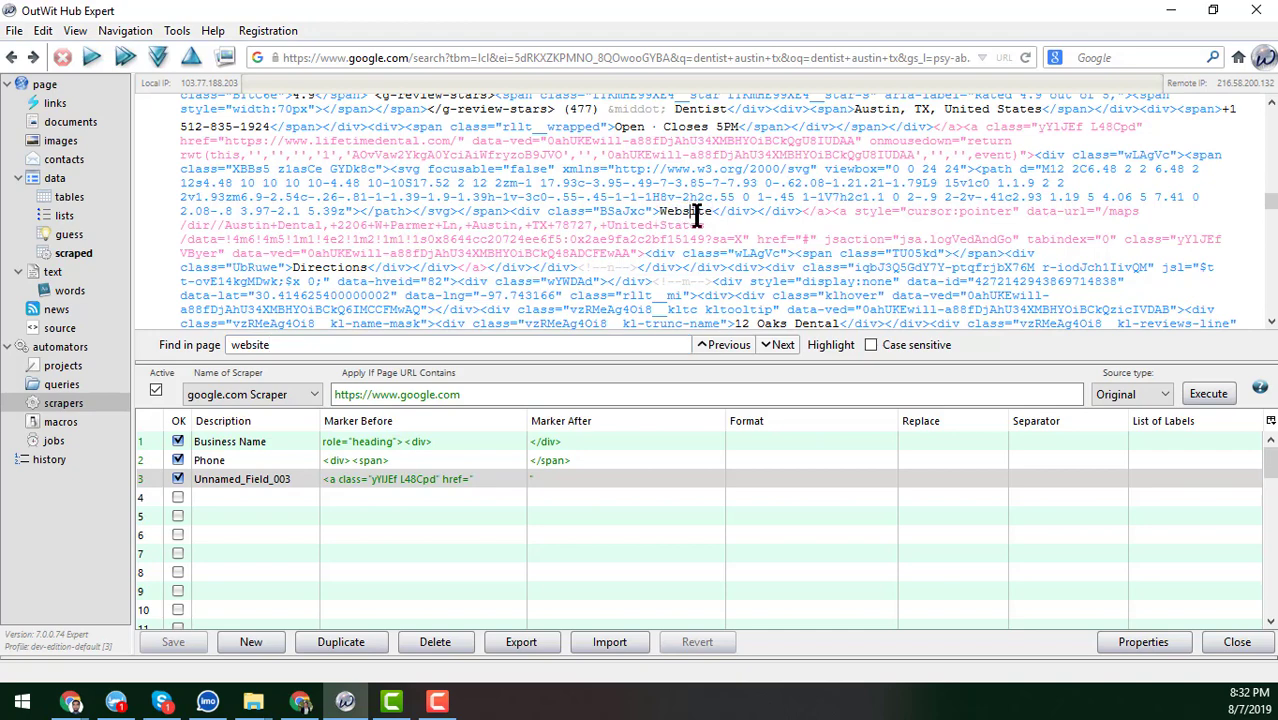
pyautogui.moveTo(756, 362); pyautogui.dragTo(764, 402)
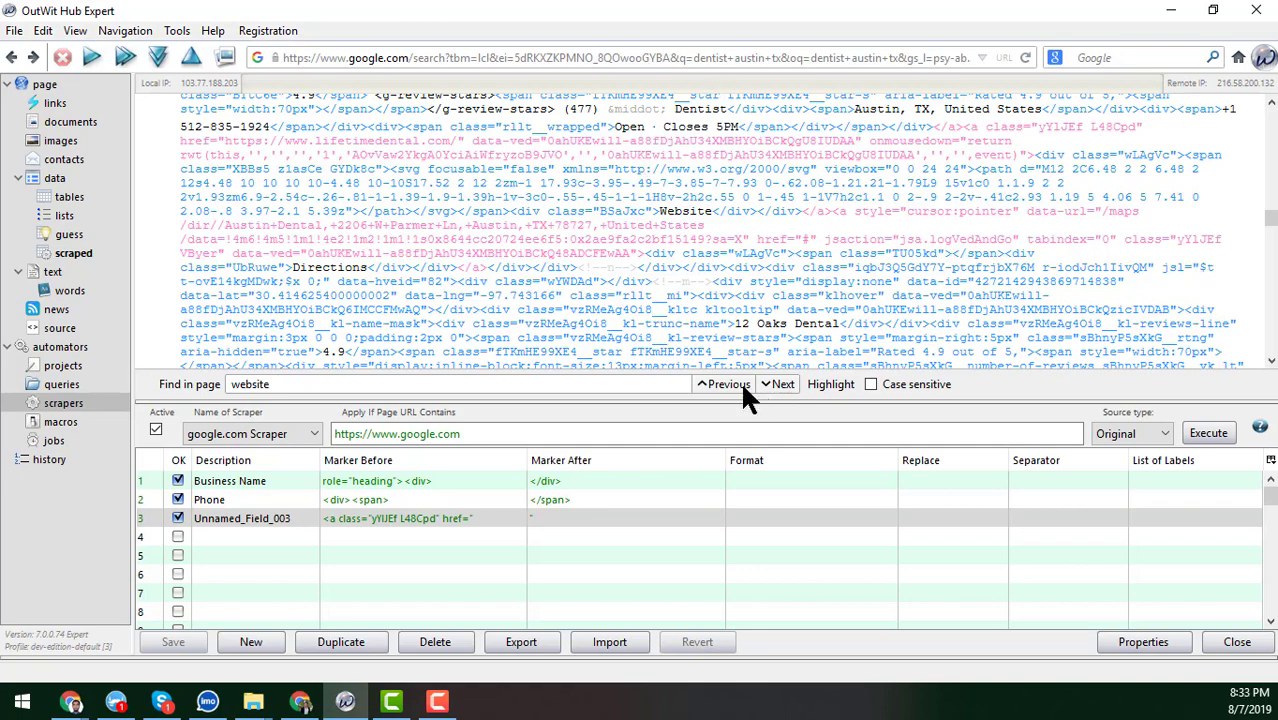
pyautogui.moveTo(926, 401); pyautogui.dragTo(926, 459)
pyautogui.scroll(2, 790, 338)
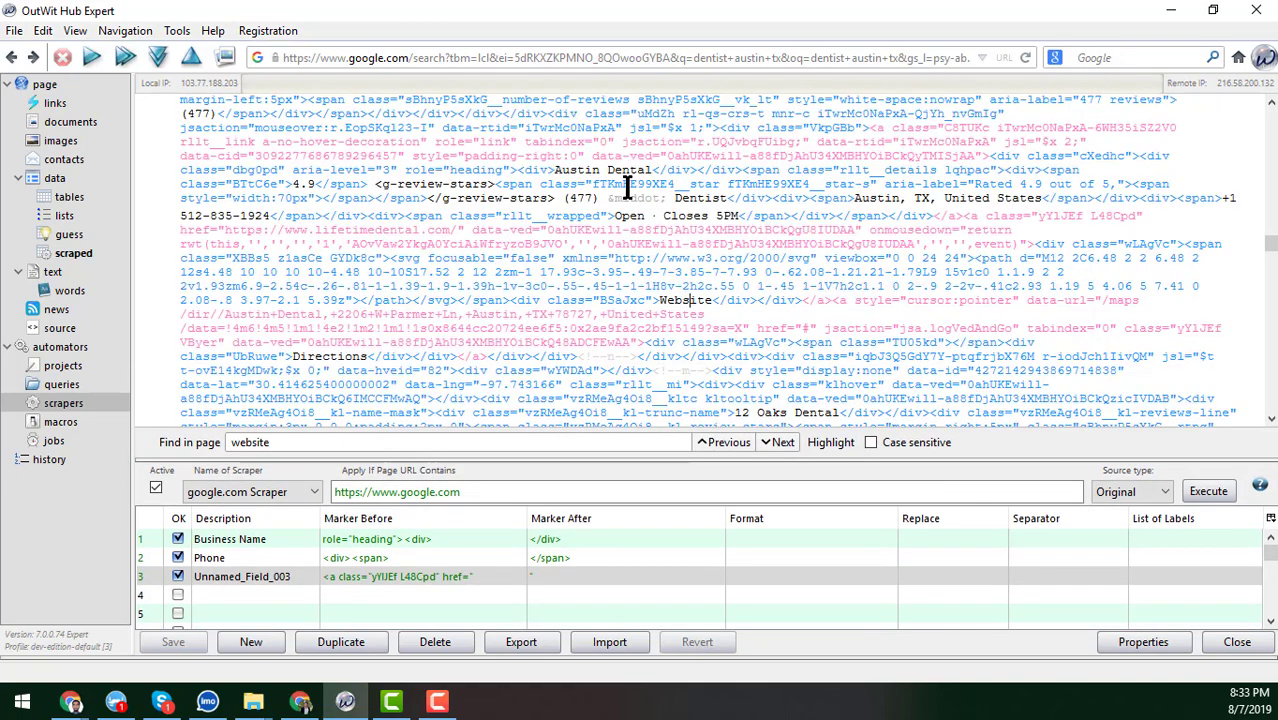
pyautogui.moveTo(555, 170); pyautogui.dragTo(656, 170)
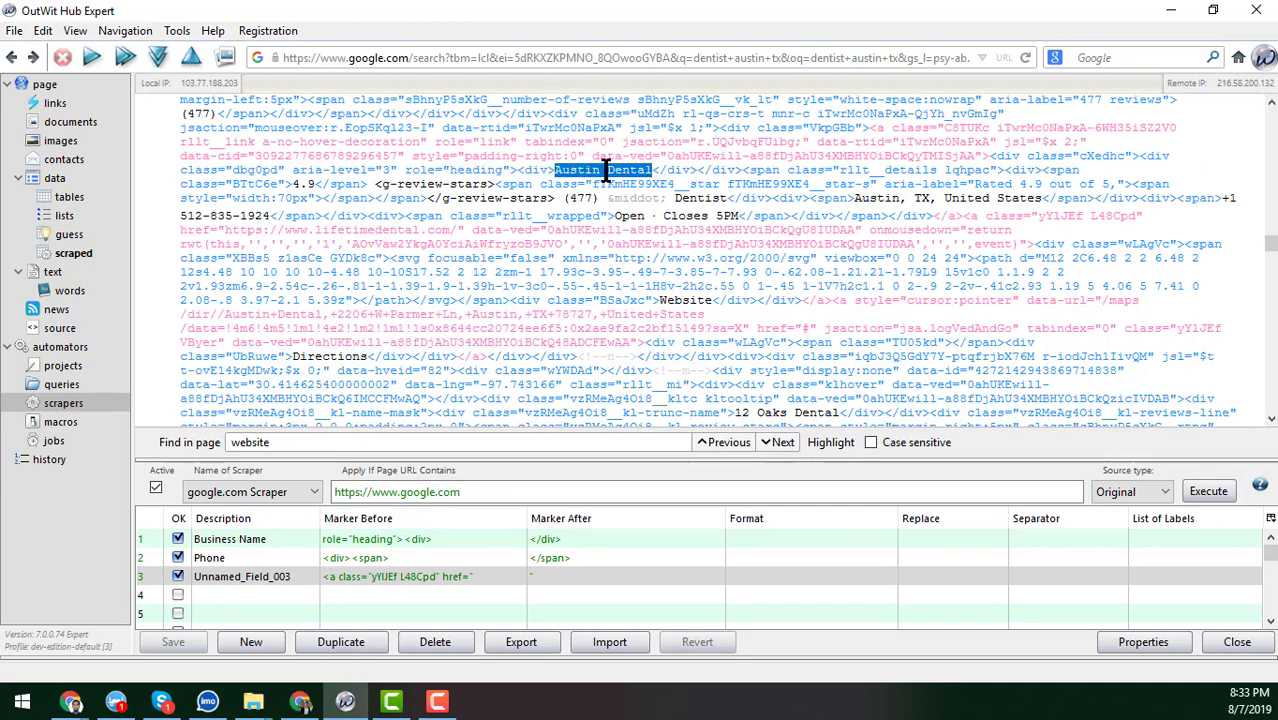
pyautogui.click(675, 298)
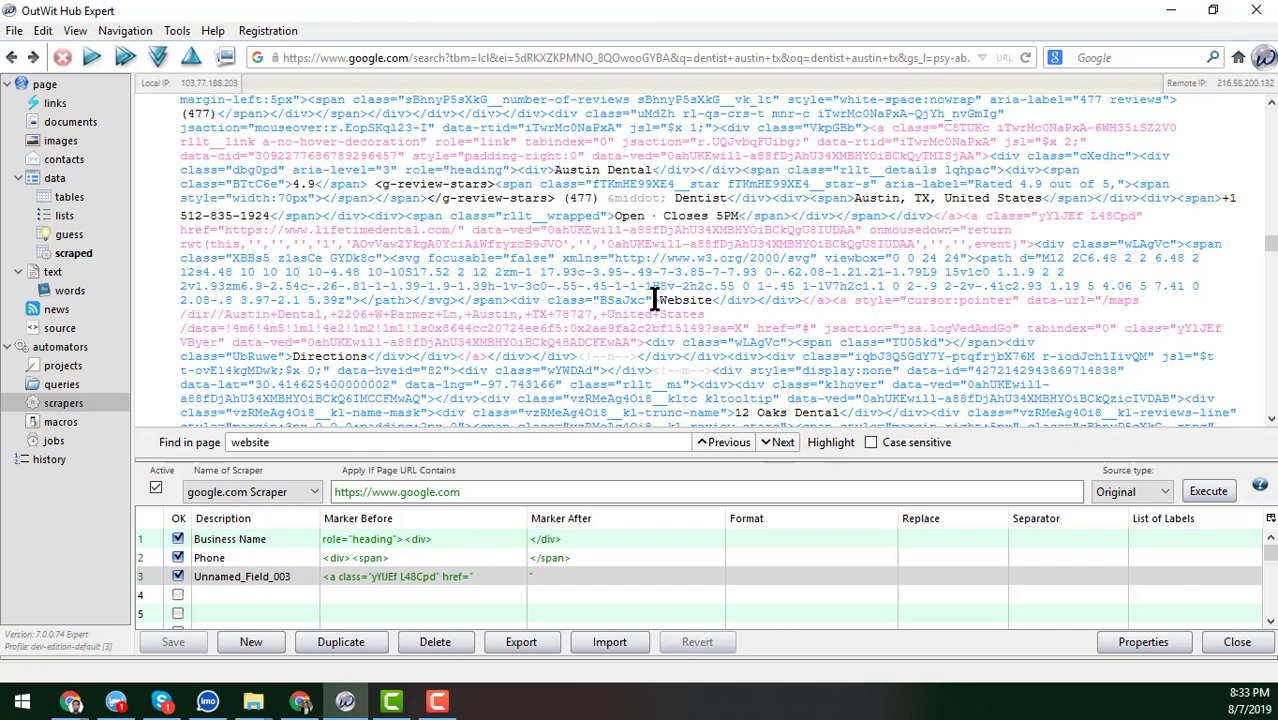
# Step: Select the <a class="yYlJEf L48Cpd" href=" markup preceding the website URL
pyautogui.moveTo(653, 300); pyautogui.dragTo(322, 216)
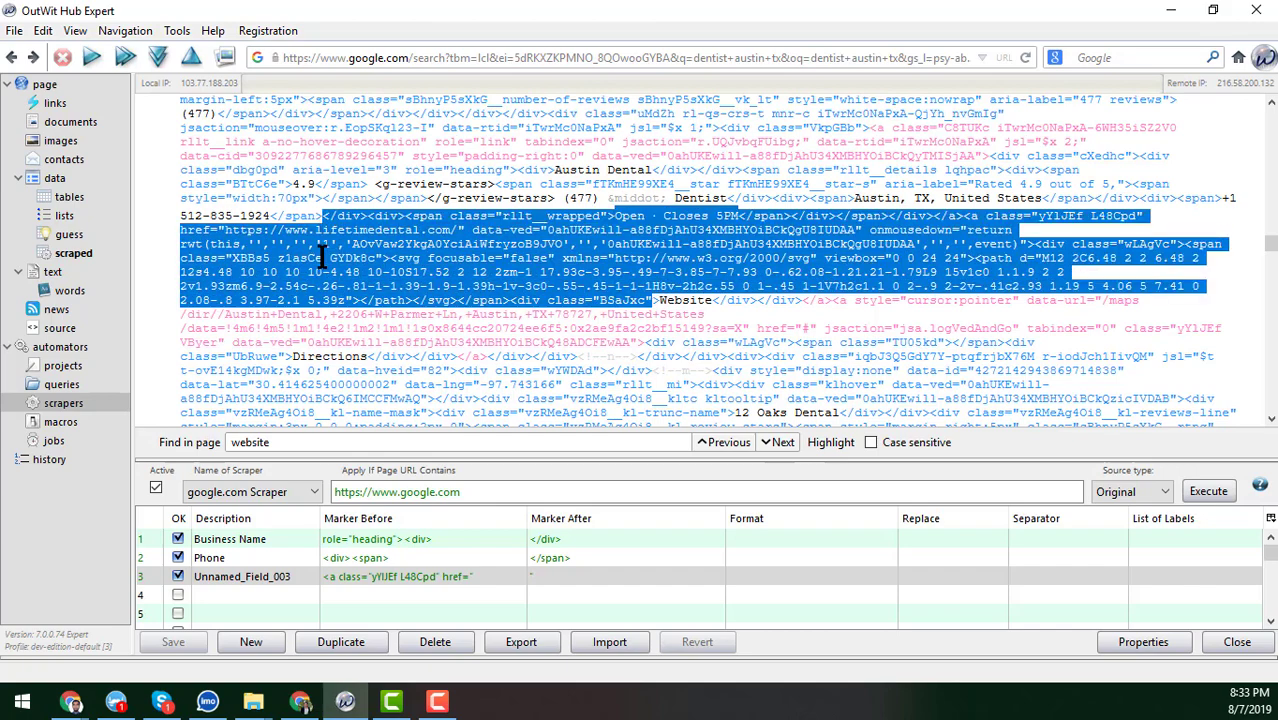
pyautogui.click(268, 223)
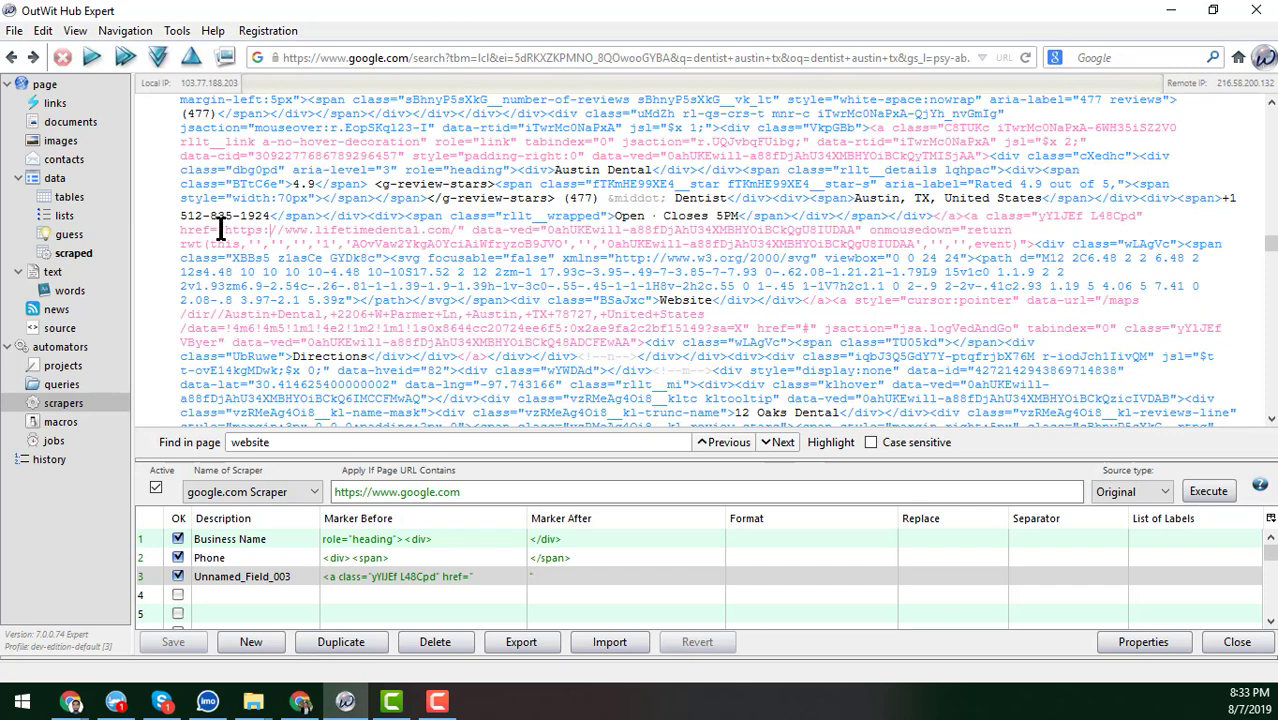
pyautogui.moveTo(225, 230); pyautogui.dragTo(465, 230)
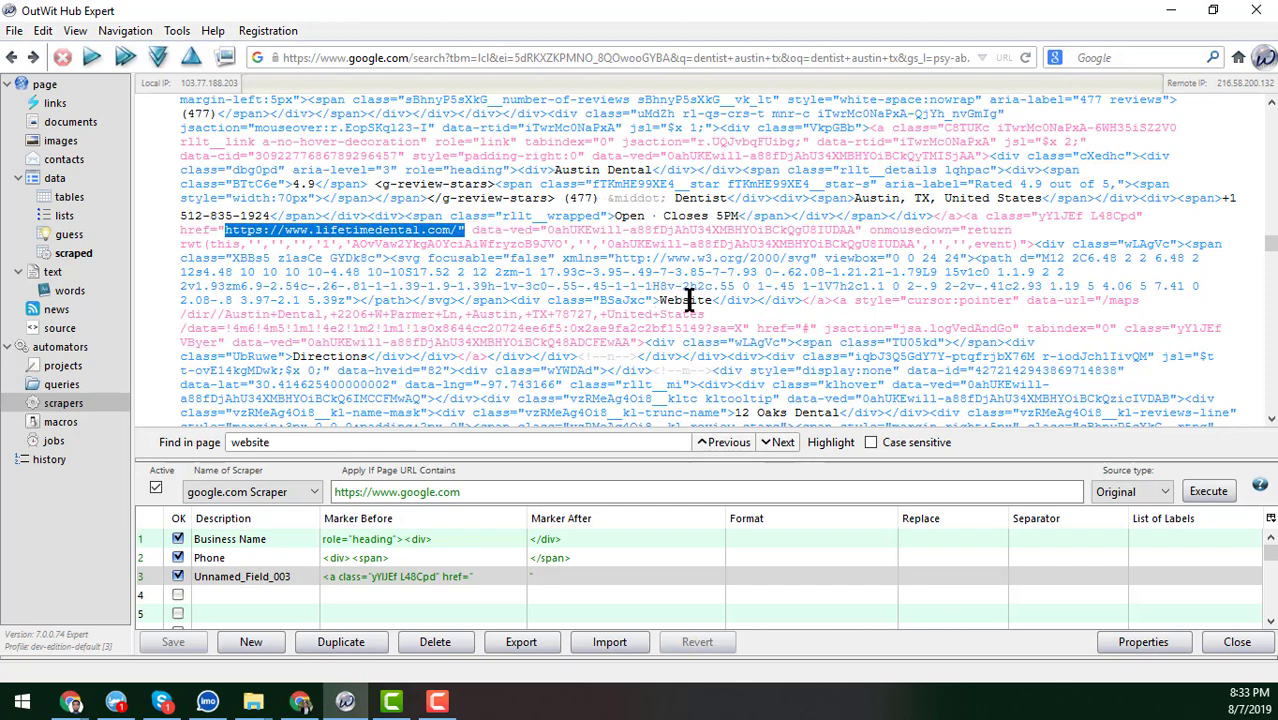
pyautogui.click(442, 229)
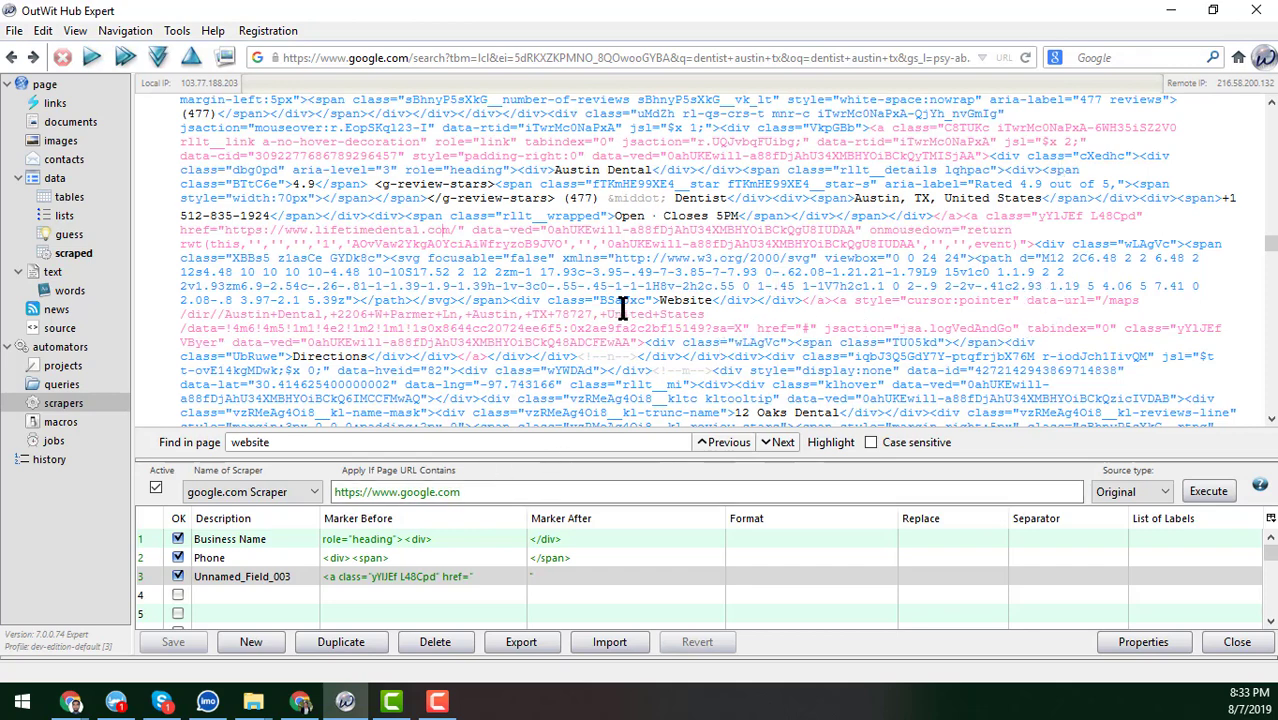
pyautogui.click(218, 231)
pyautogui.hotkey('shift', 'Left')
pyautogui.hotkey('shift', 'Left')
pyautogui.hotkey('shift', 'Left')
pyautogui.hotkey('shift', 'Left')
pyautogui.hotkey('shift', 'Left')
pyautogui.hotkey('shift', 'Left')
pyautogui.hotkey('shift', 'Left')
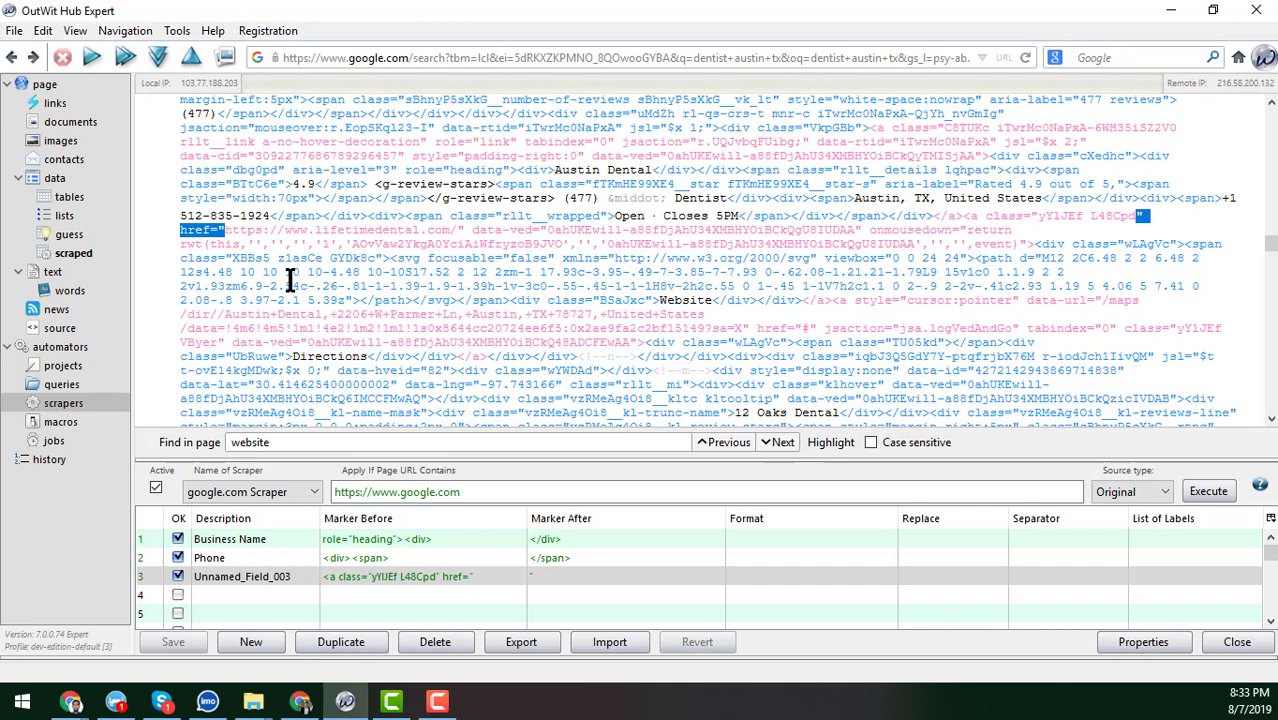
pyautogui.hotkey('shift', 'Left')
pyautogui.hotkey('shift', 'Left')
pyautogui.hotkey('shift', 'Left')
pyautogui.hotkey('shift', 'Left')
pyautogui.hotkey('shift', 'Left')
pyautogui.hotkey('shift', 'Left')
pyautogui.hotkey('shift', 'Left')
pyautogui.hotkey('shift', 'Left')
pyautogui.hotkey('shift', 'Left')
pyautogui.hotkey('shift', 'Left')
pyautogui.hotkey('shift', 'Left')
pyautogui.hotkey('shift', 'Left')
pyautogui.hotkey('shift', 'Left')
pyautogui.hotkey('shift', 'Left')
pyautogui.hotkey('shift', 'Left')
pyautogui.hotkey('shift', 'Left')
pyautogui.hotkey('shift', 'Left')
pyautogui.hotkey('shift', 'Left')
pyautogui.hotkey('shift', 'Left')
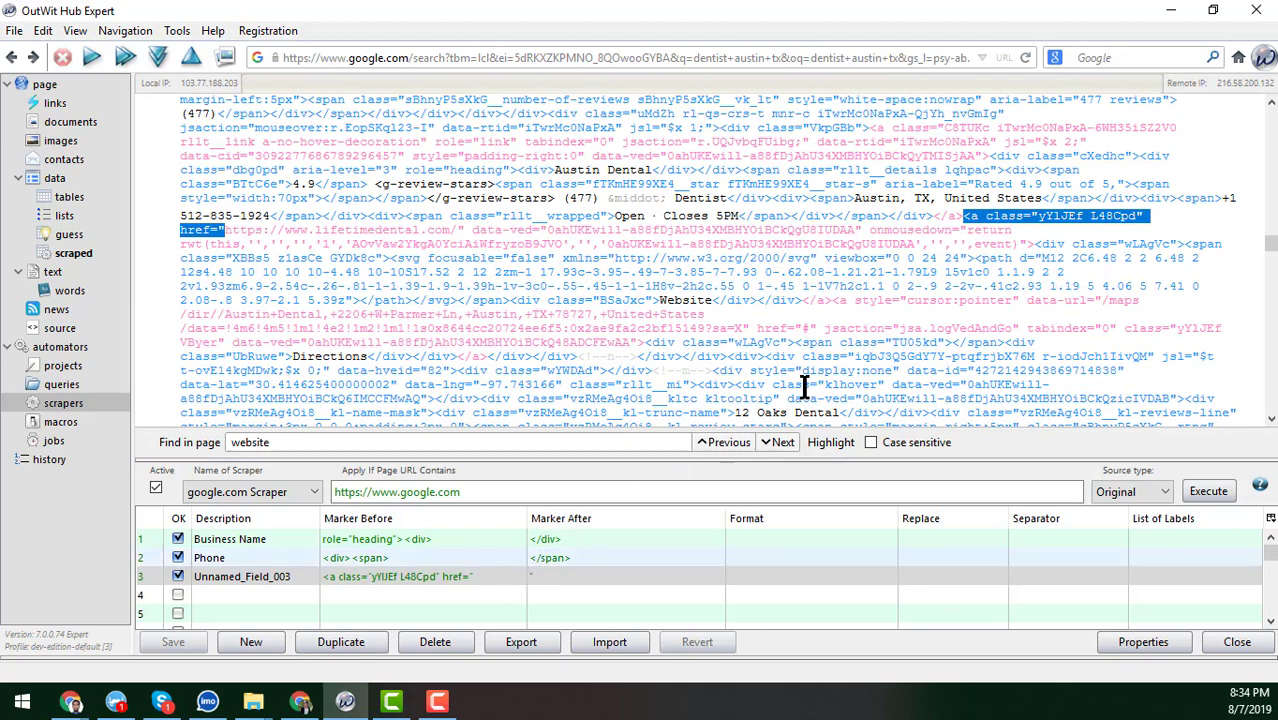
# Step: Check row 3's markers, rename it 'Website', and save the scraper
pyautogui.click(470, 576)
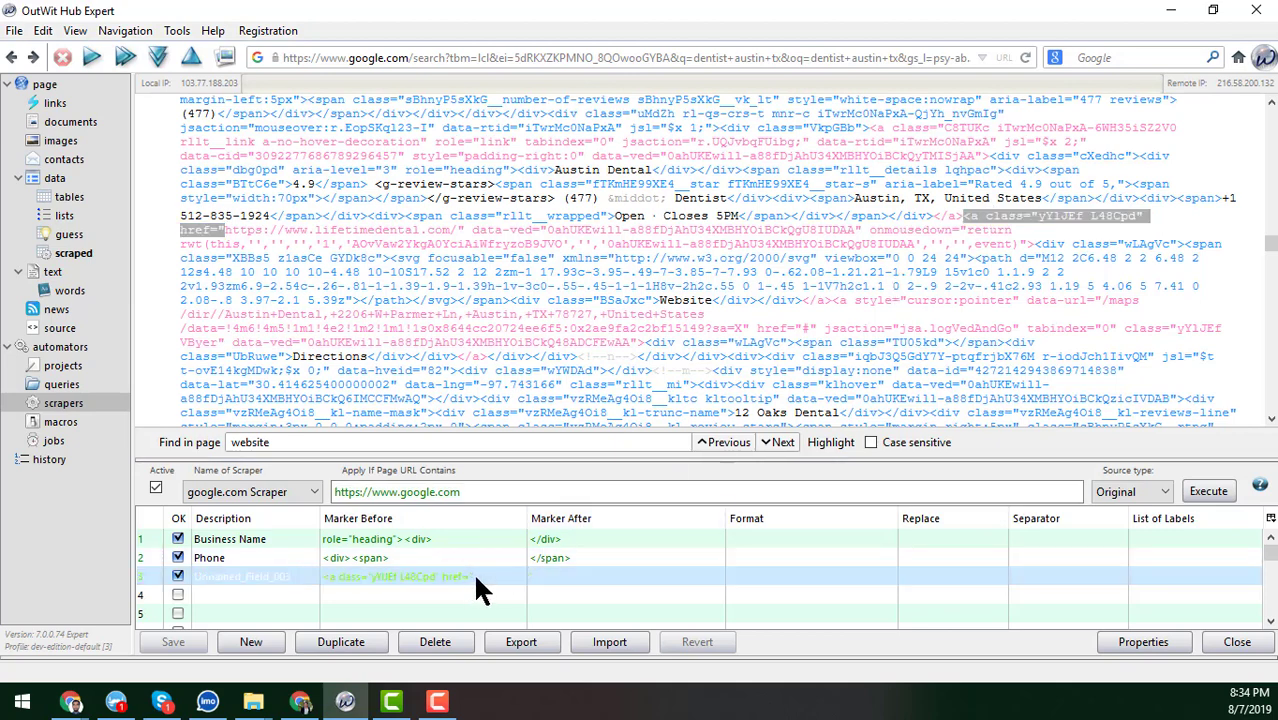
pyautogui.click(476, 580)
pyautogui.click(555, 567)
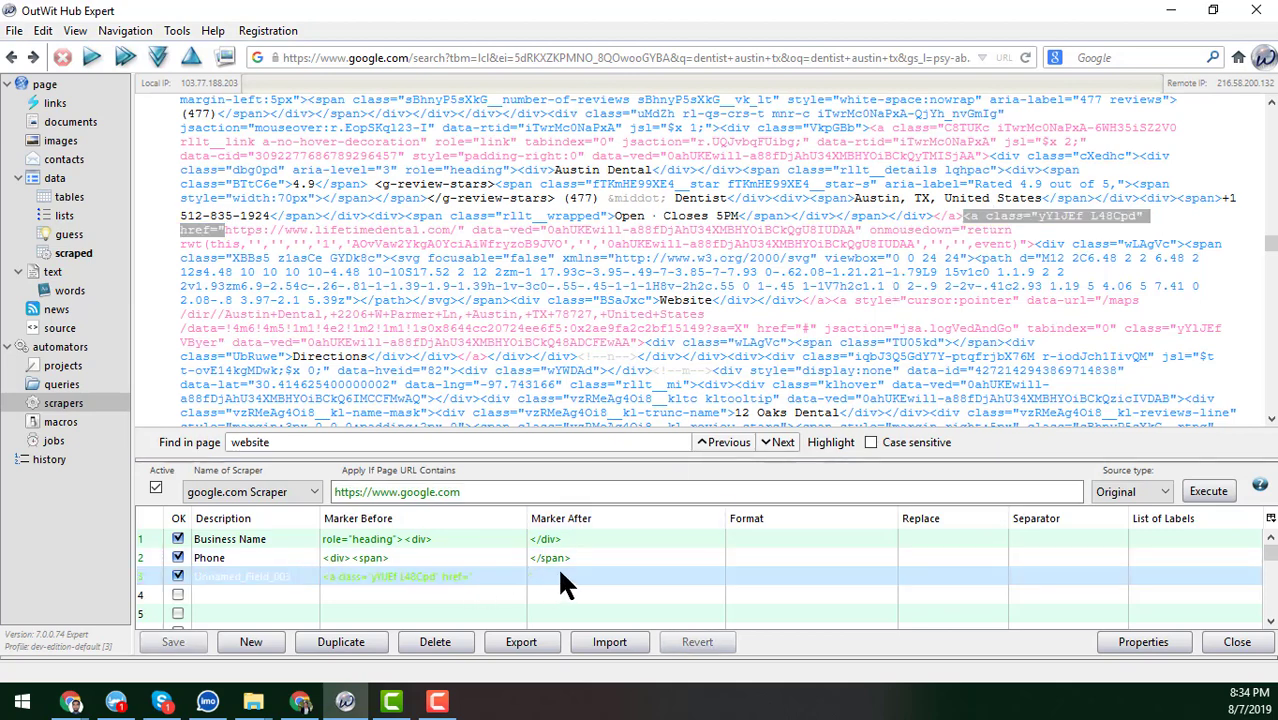
pyautogui.click(465, 248)
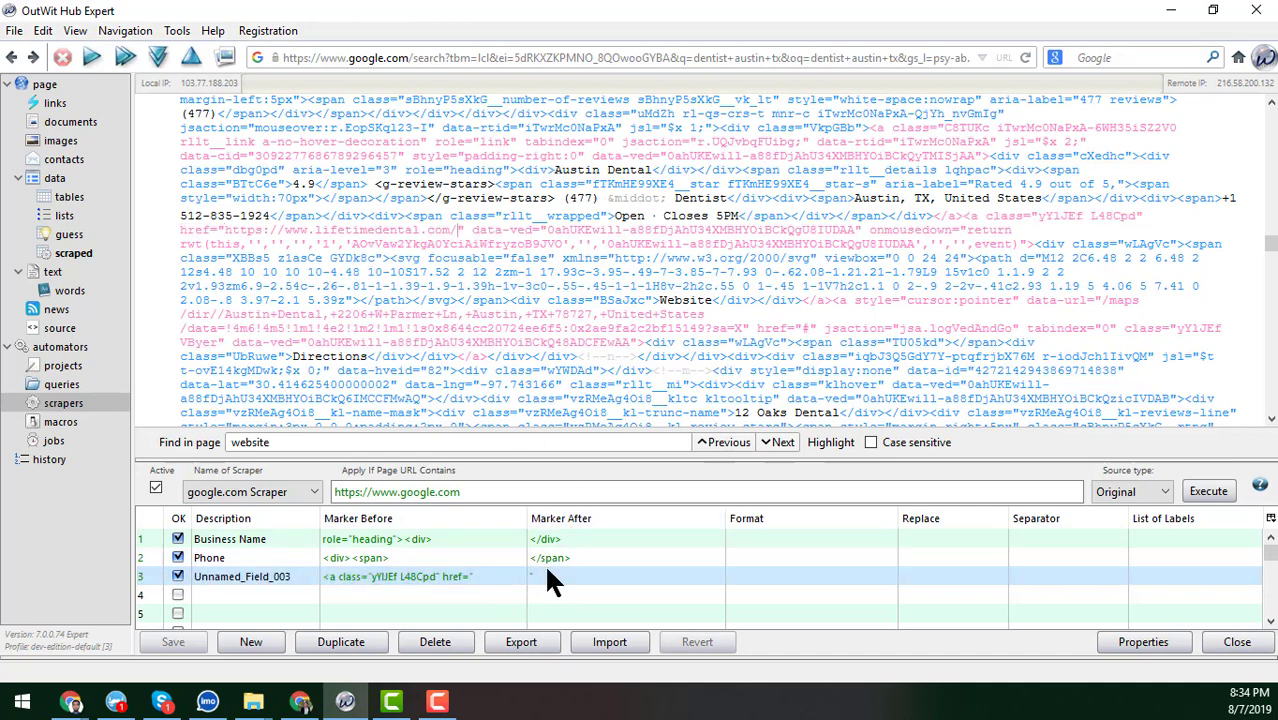
pyautogui.click(497, 576)
pyautogui.click(288, 578)
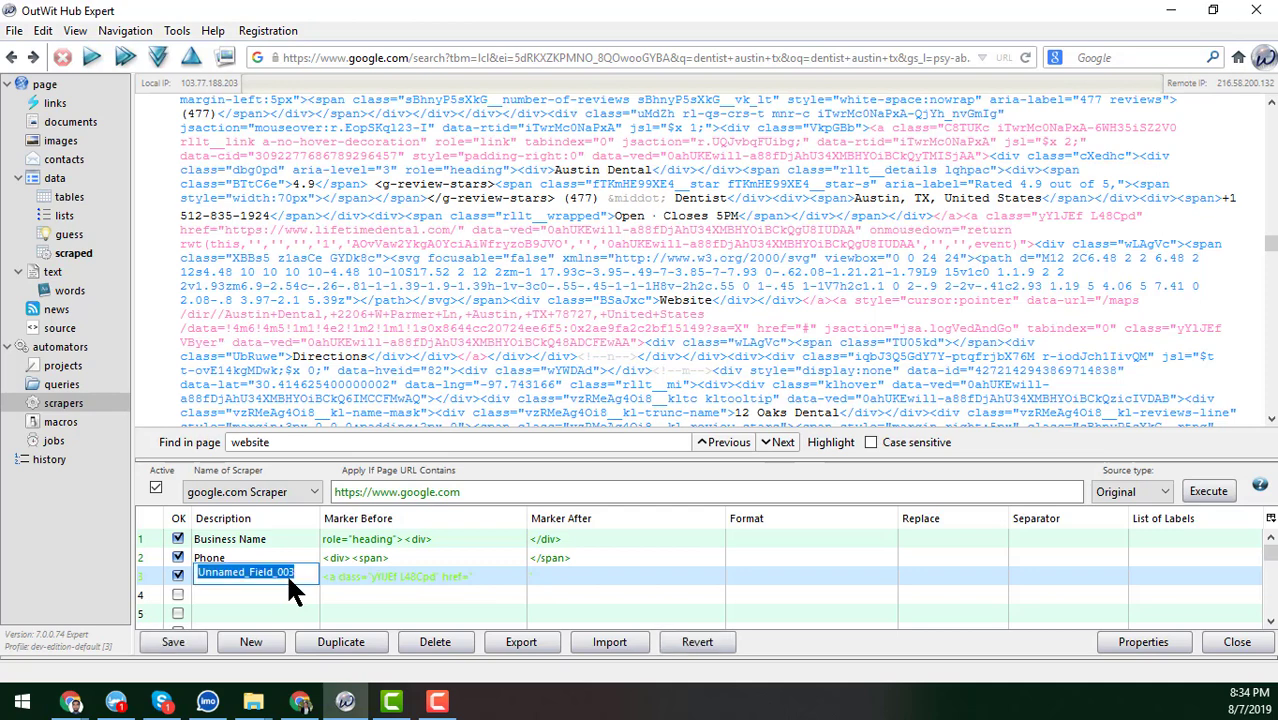
pyautogui.write('Webs')
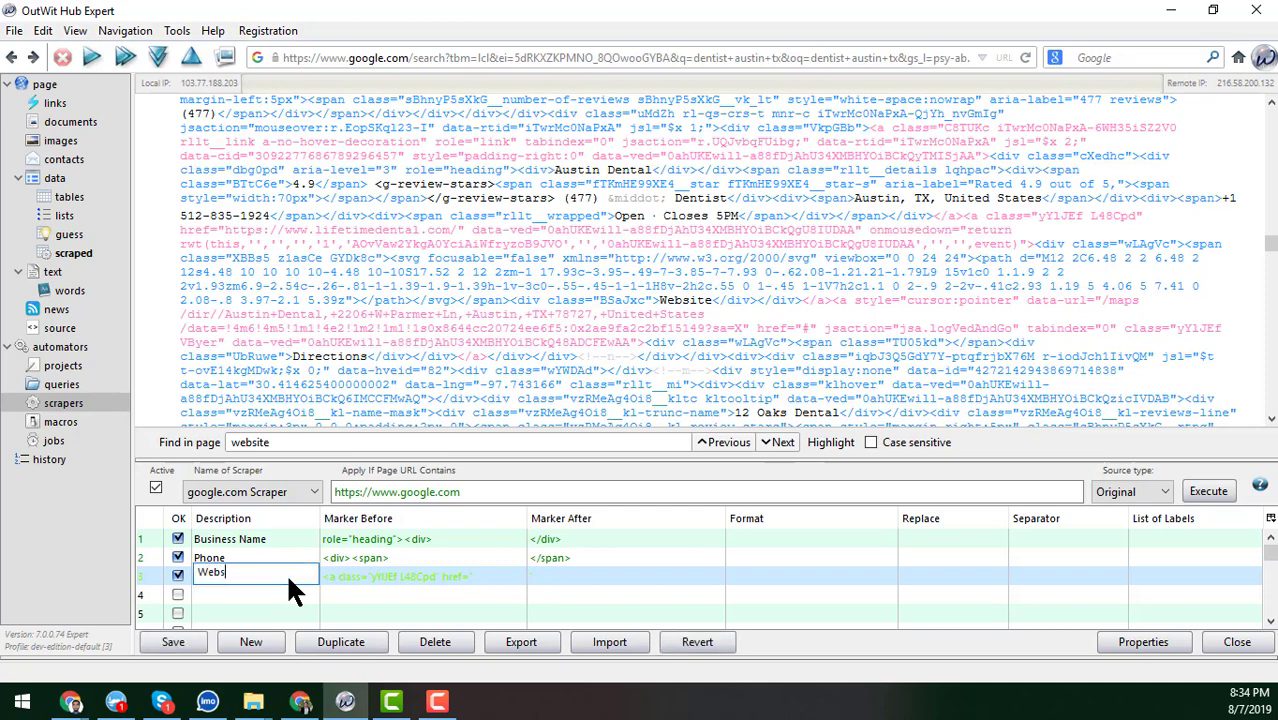
pyautogui.write('ite')
pyautogui.press('Return')
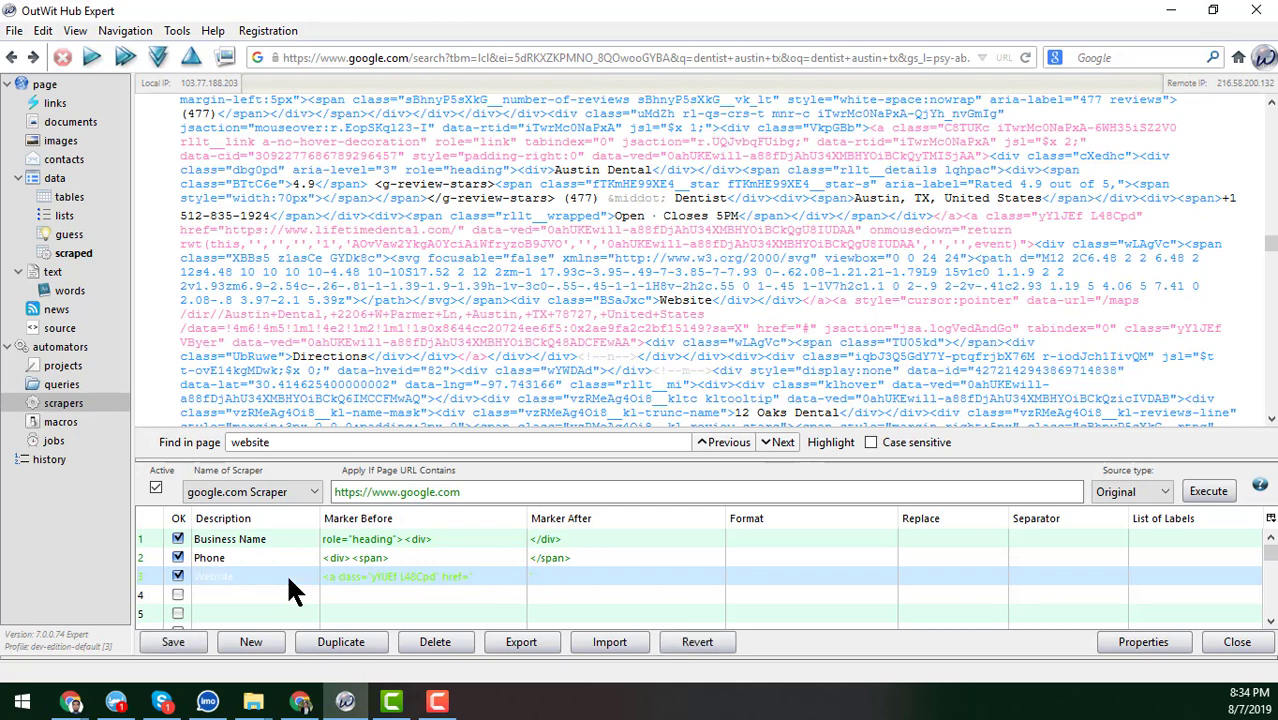
pyautogui.click(180, 638)
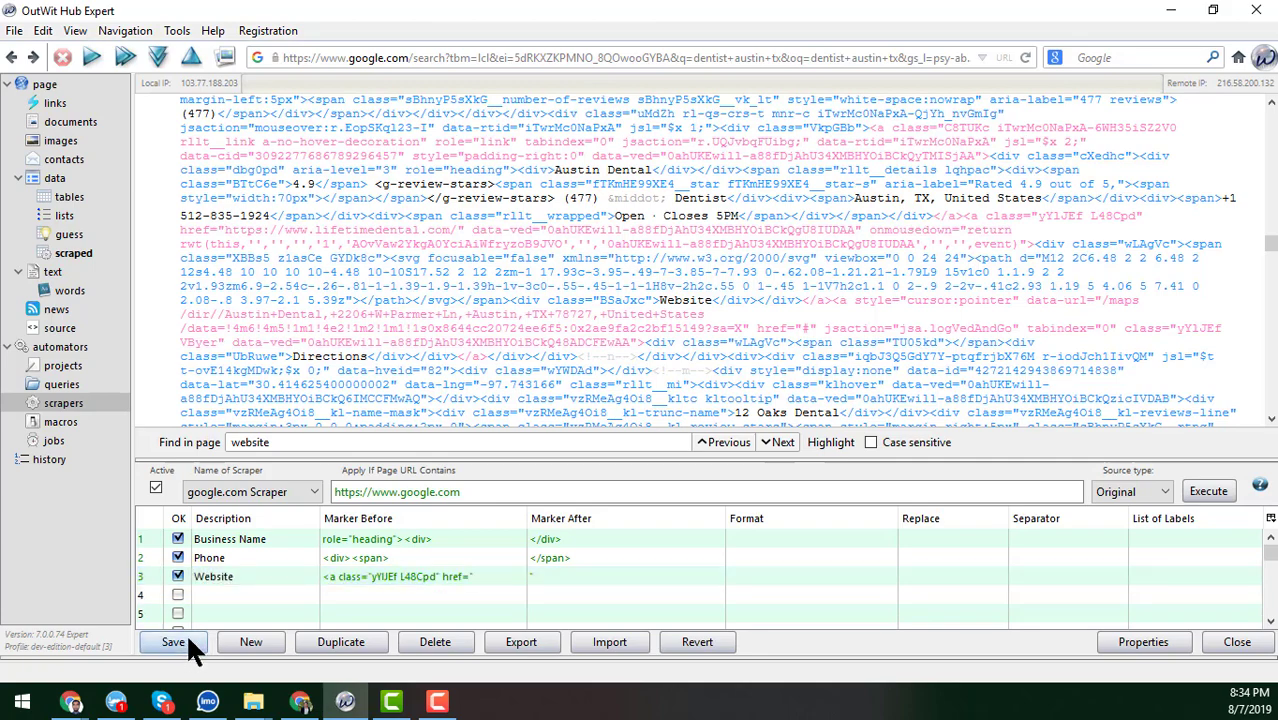
# Step: Run the scraper for 22 dentist rows, then widen the Website, Phone 2 and Phone columns
pyautogui.click(1207, 491)
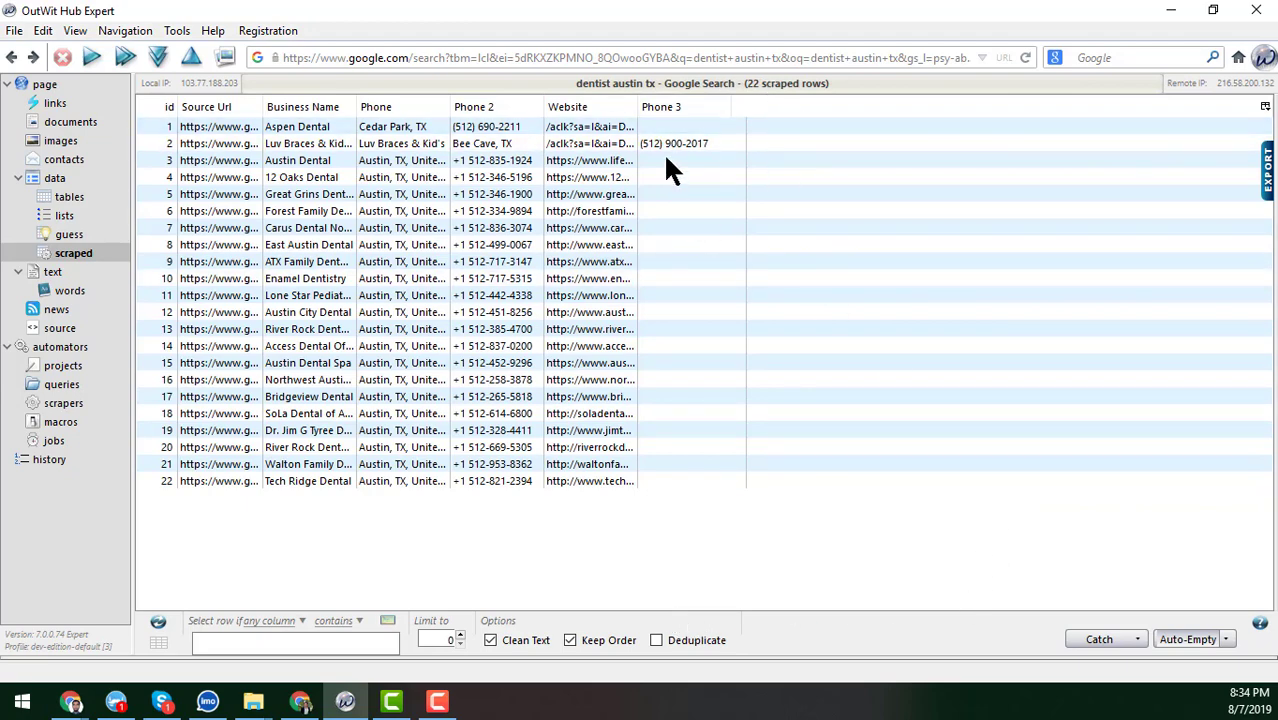
pyautogui.moveTo(638, 110); pyautogui.dragTo(686, 121)
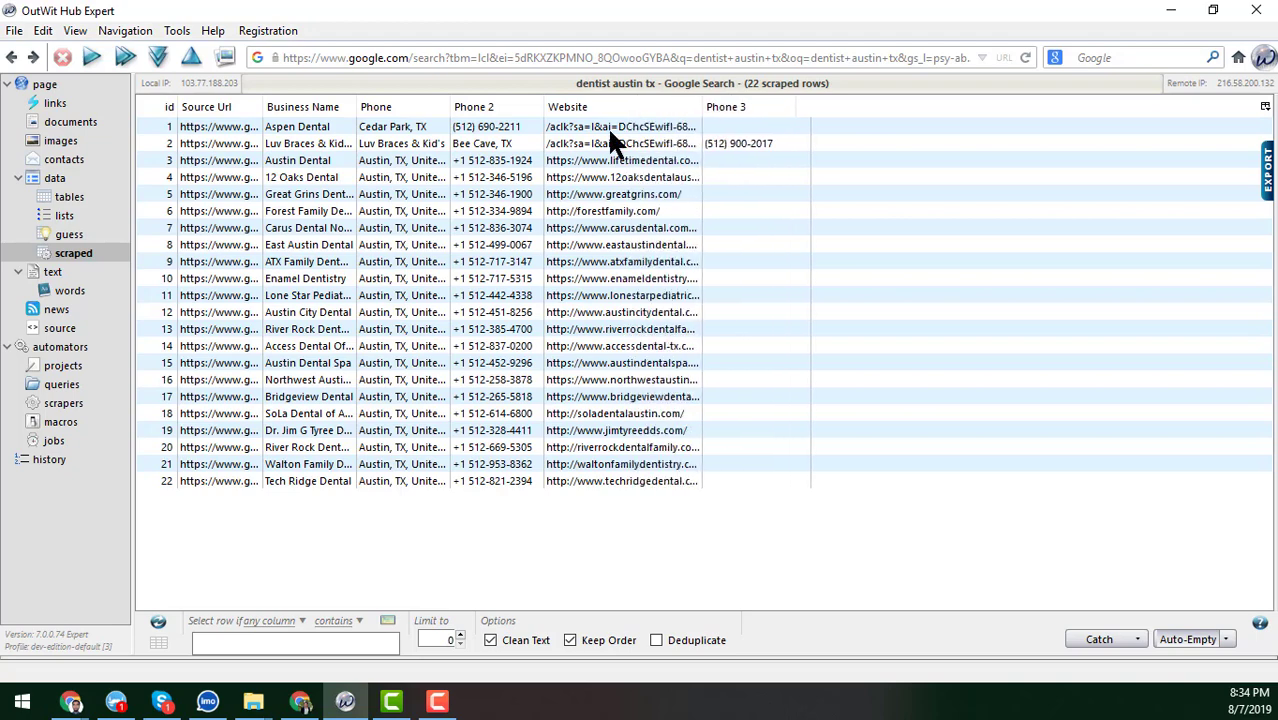
pyautogui.moveTo(541, 107); pyautogui.dragTo(655, 107)
pyautogui.moveTo(450, 107); pyautogui.dragTo(532, 107)
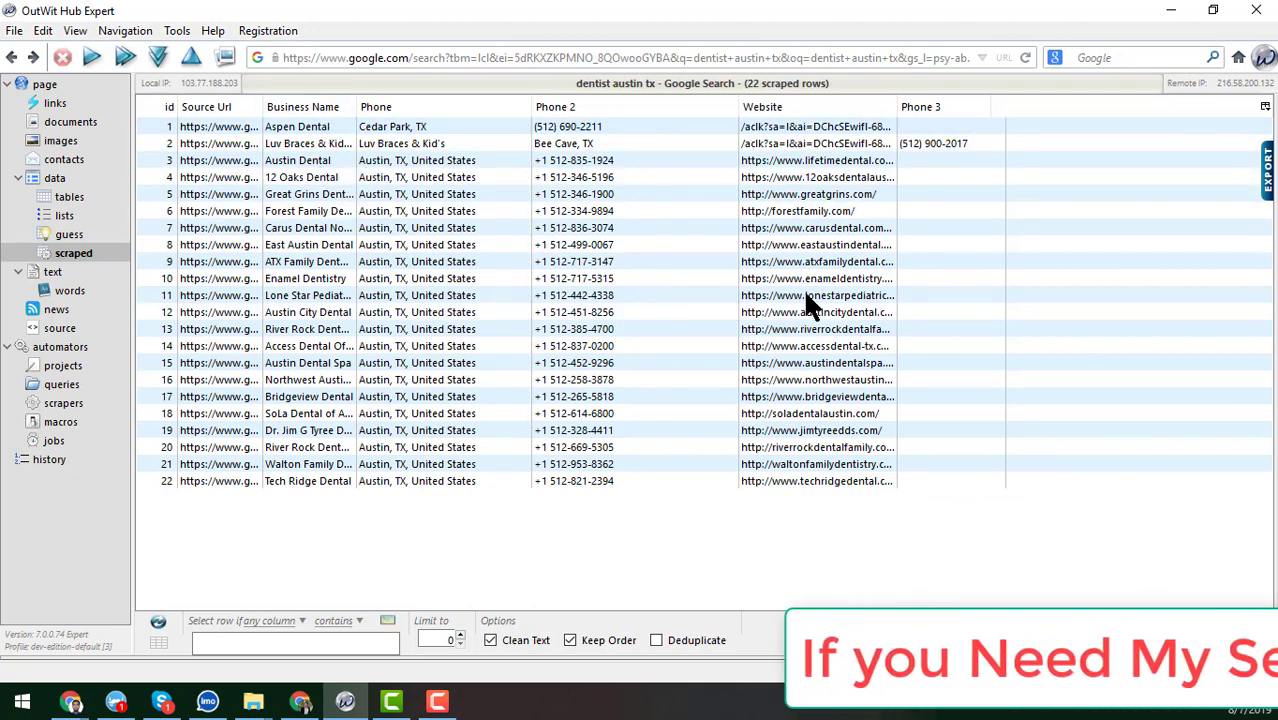
# Step: Go back to the 'dentist austin tx' Google results page via 'page' in the left tree
pyautogui.click(44, 86)
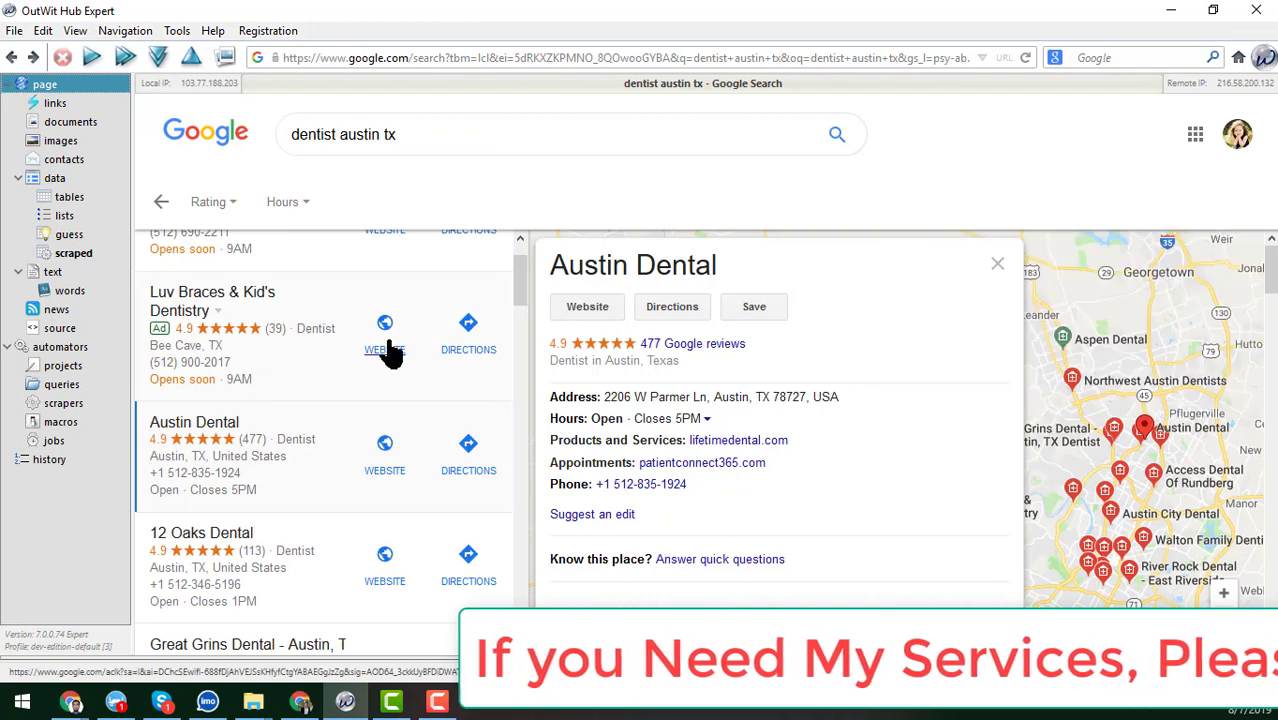
pyautogui.scroll(1, 376, 380)
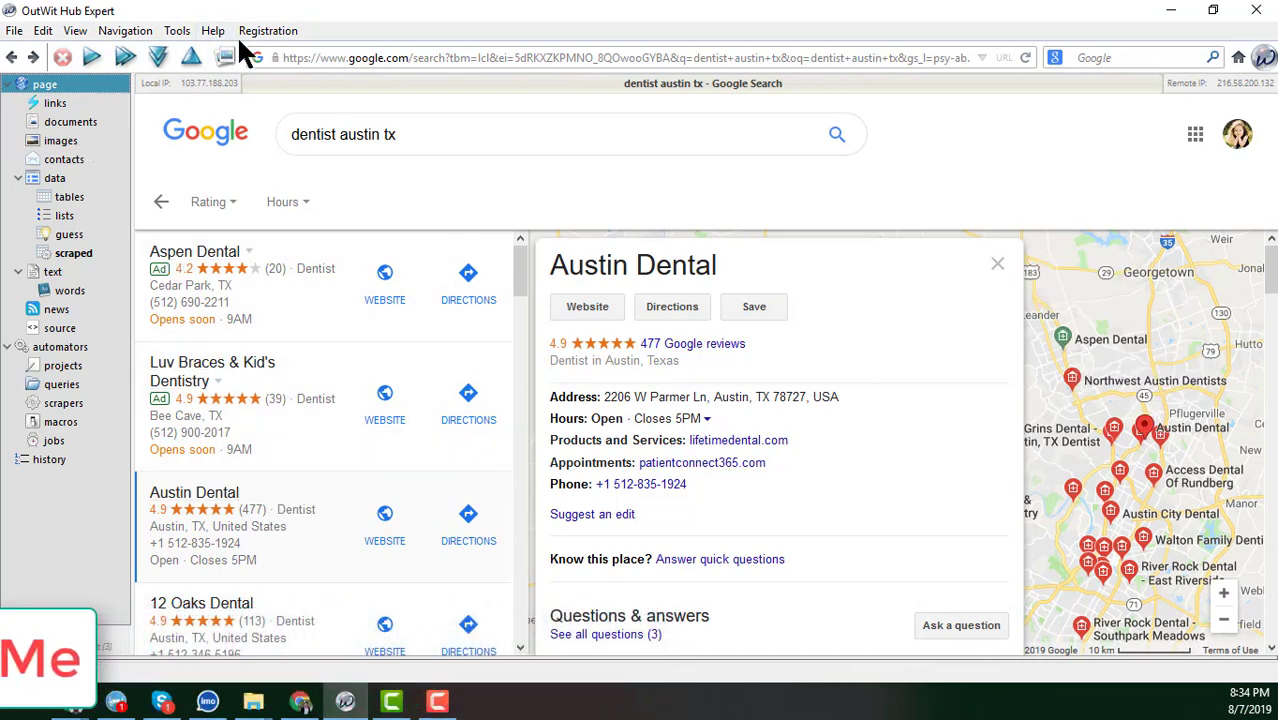
pyautogui.click(176, 31)
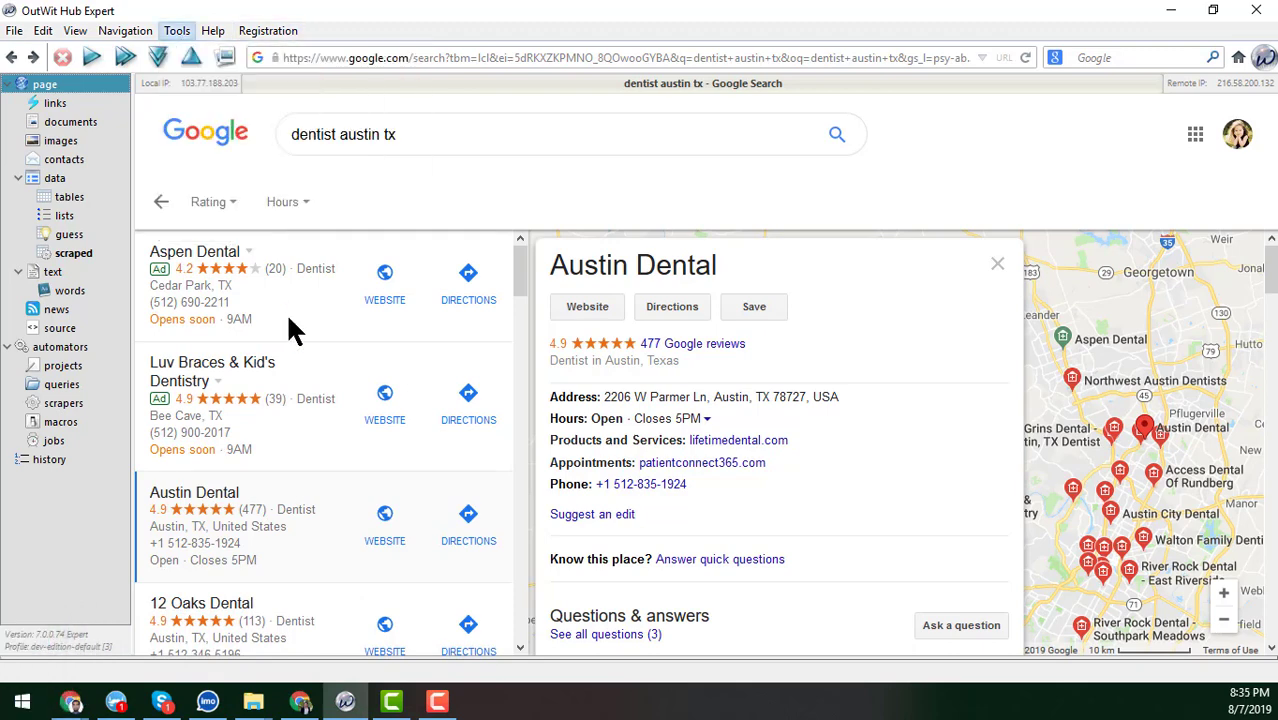
# Step: Set the browse maximum to 1.2s, fast-scraping delay to 0.1–1.2s and pause duration to 10s
pyautogui.press('Return')
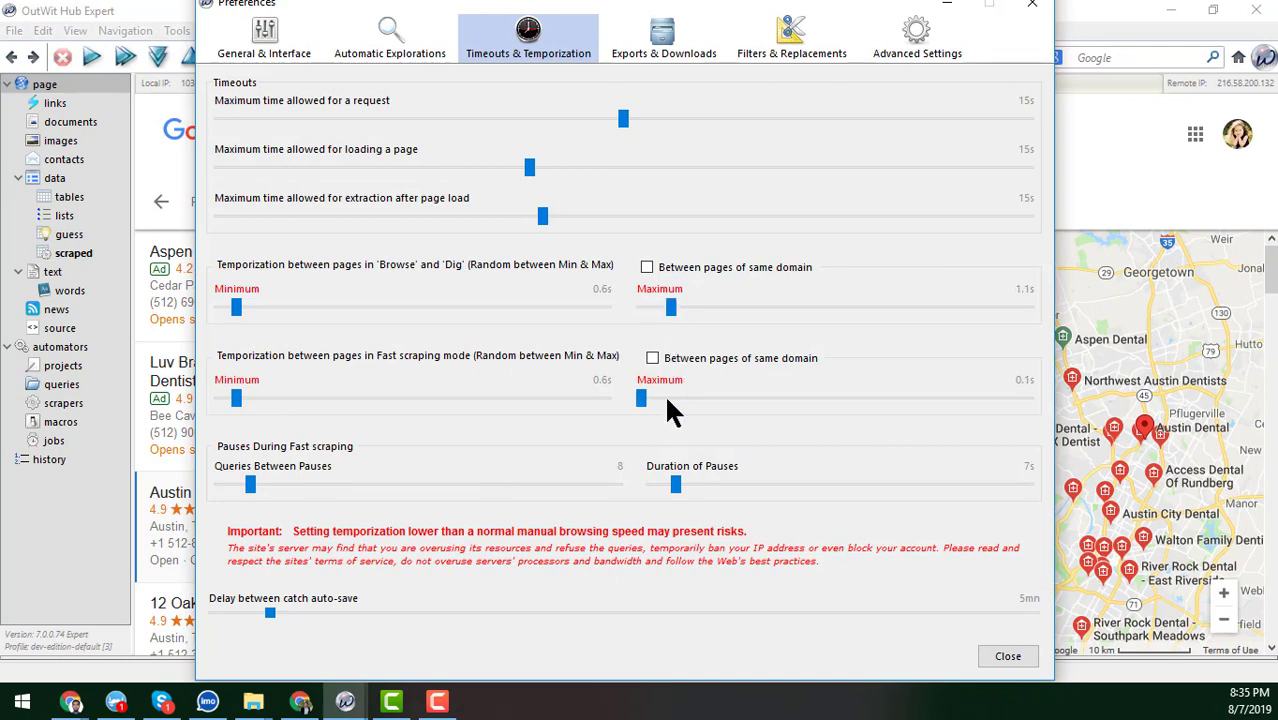
pyautogui.moveTo(652, 398); pyautogui.dragTo(675, 399)
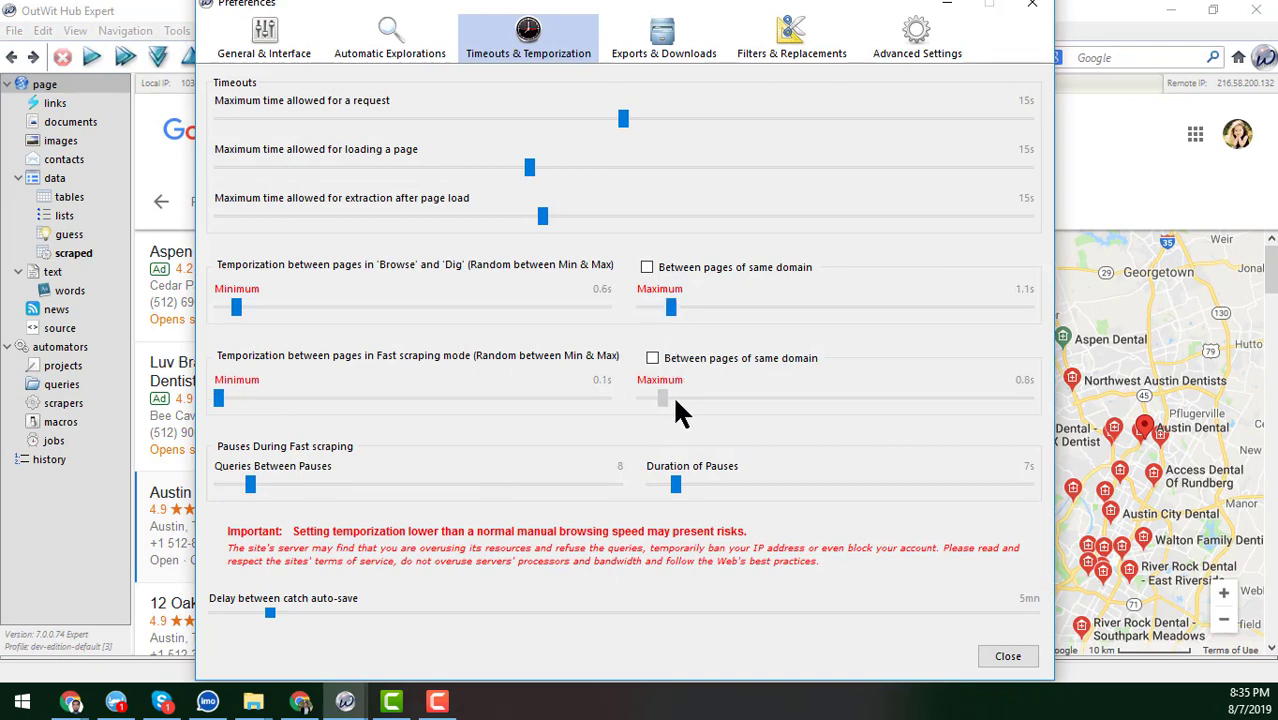
pyautogui.moveTo(676, 308); pyautogui.dragTo(675, 308)
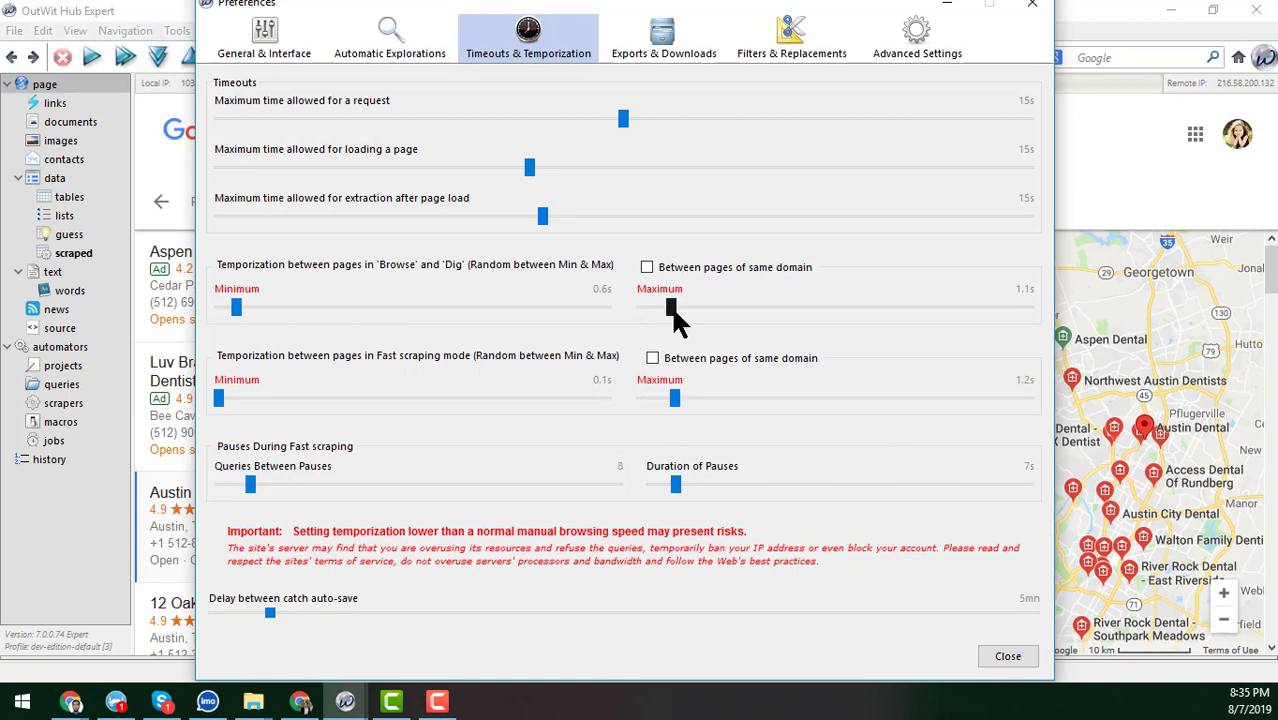
pyautogui.moveTo(676, 485); pyautogui.dragTo(685, 481)
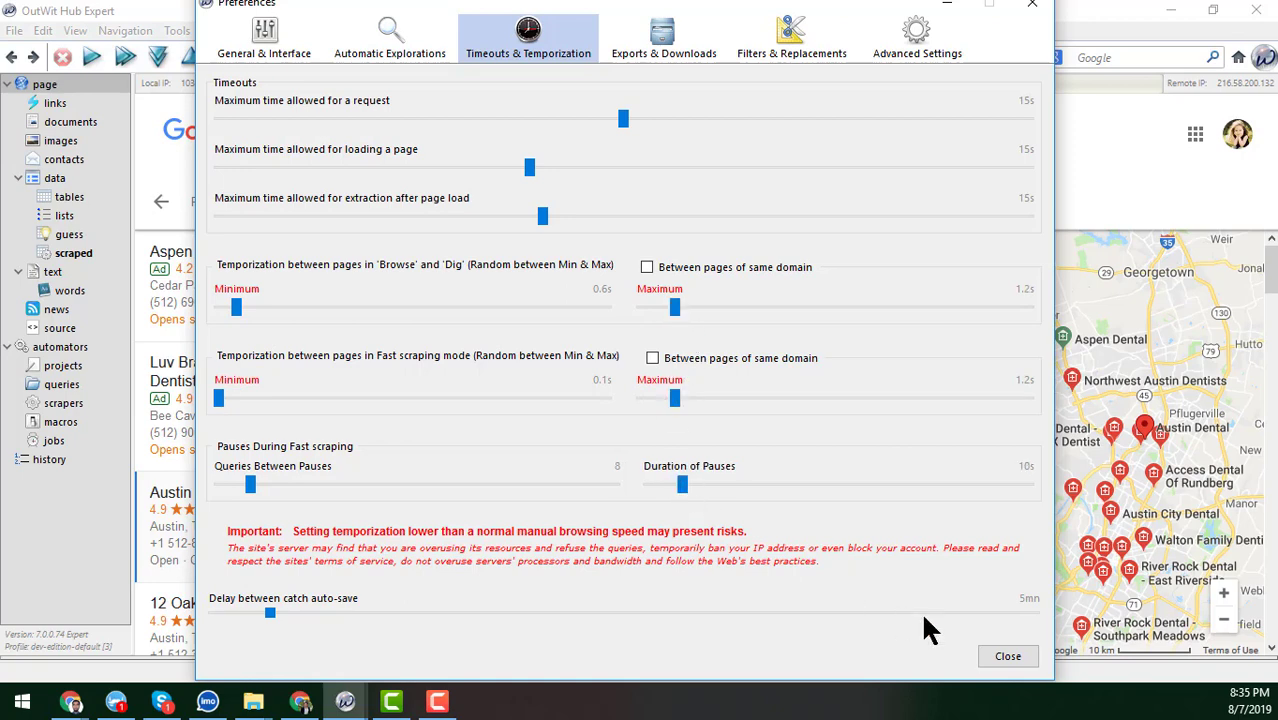
pyautogui.click(1007, 658)
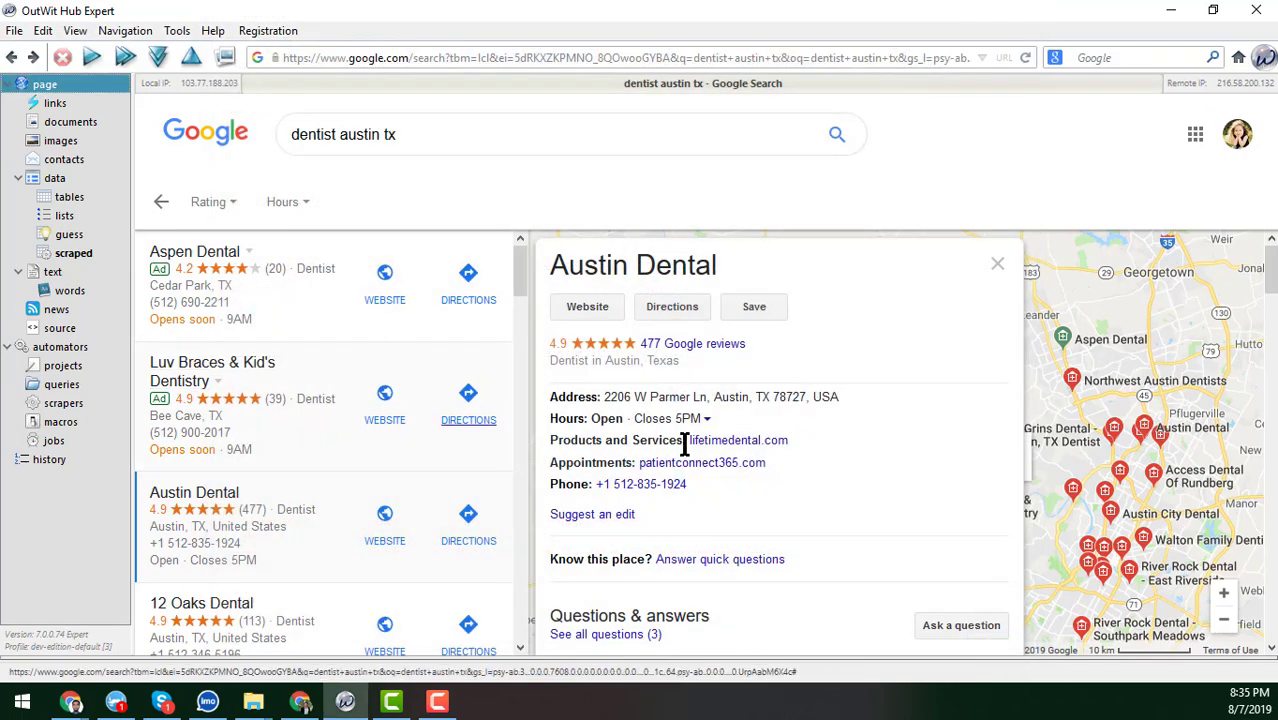
pyautogui.click(88, 401)
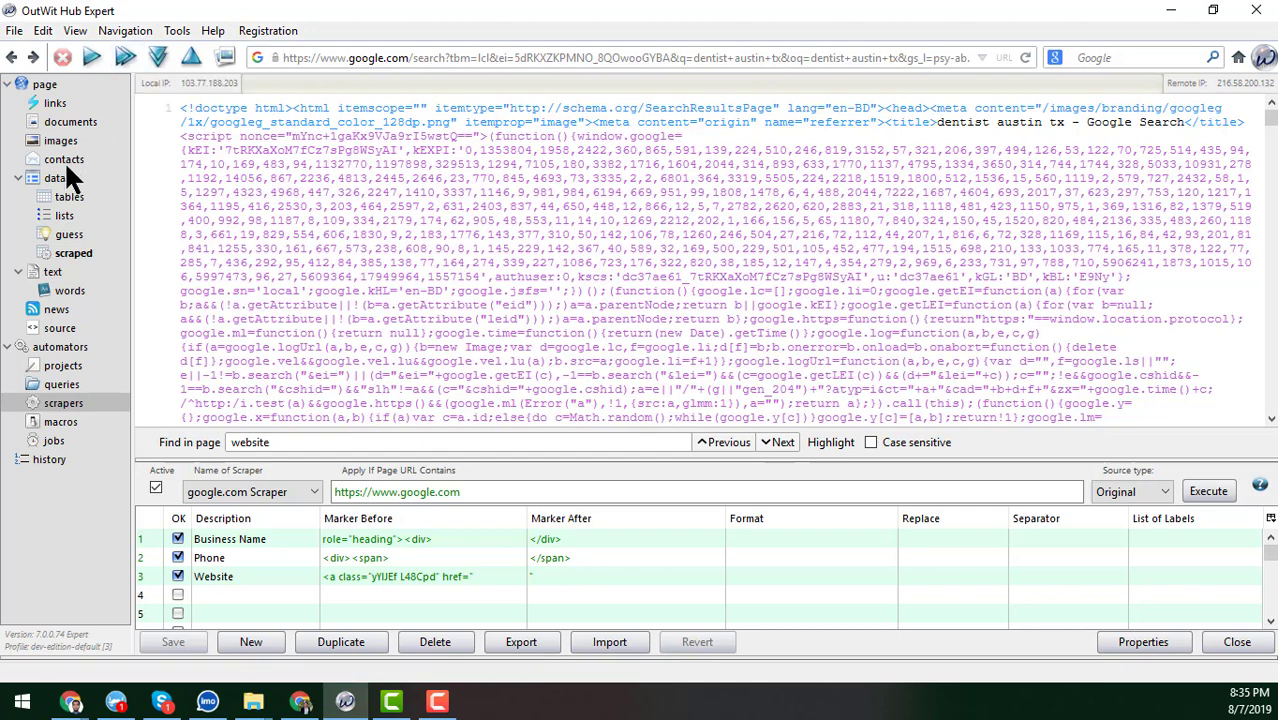
pyautogui.click(53, 87)
pyautogui.scroll(-7, 280, 480)
pyautogui.scroll(-10, 290, 510)
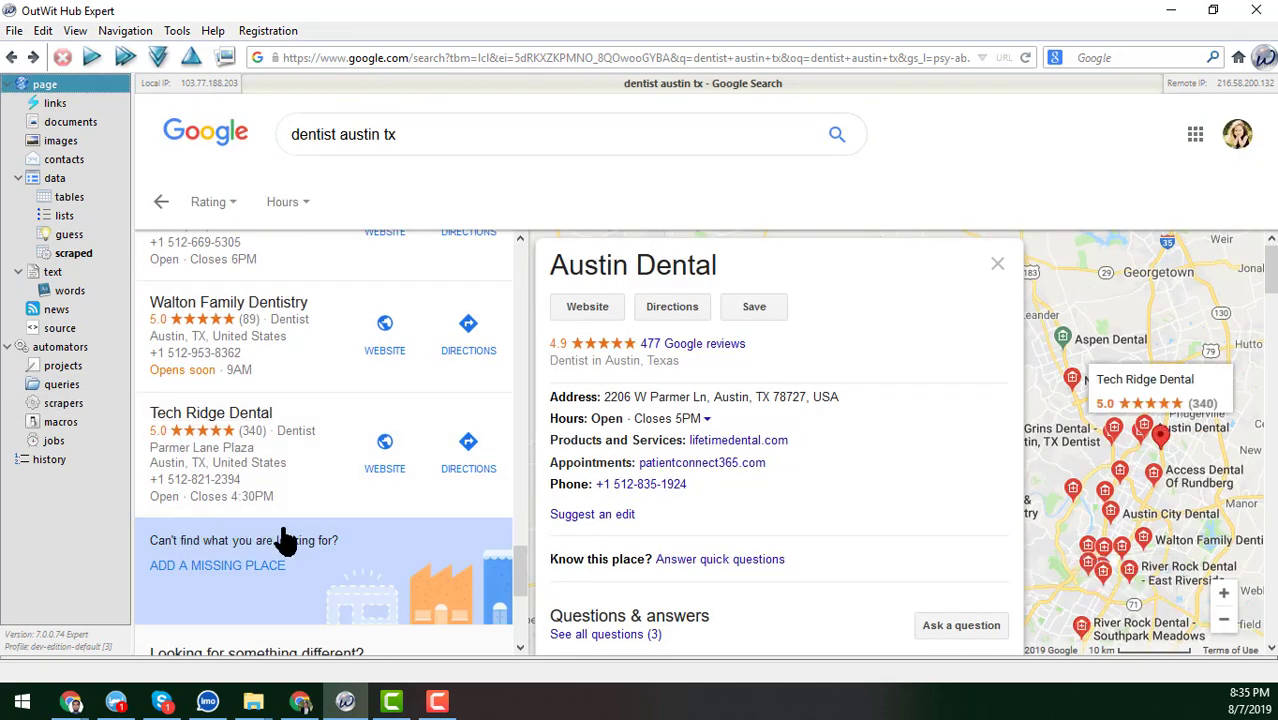
pyautogui.scroll(-4, 257, 534)
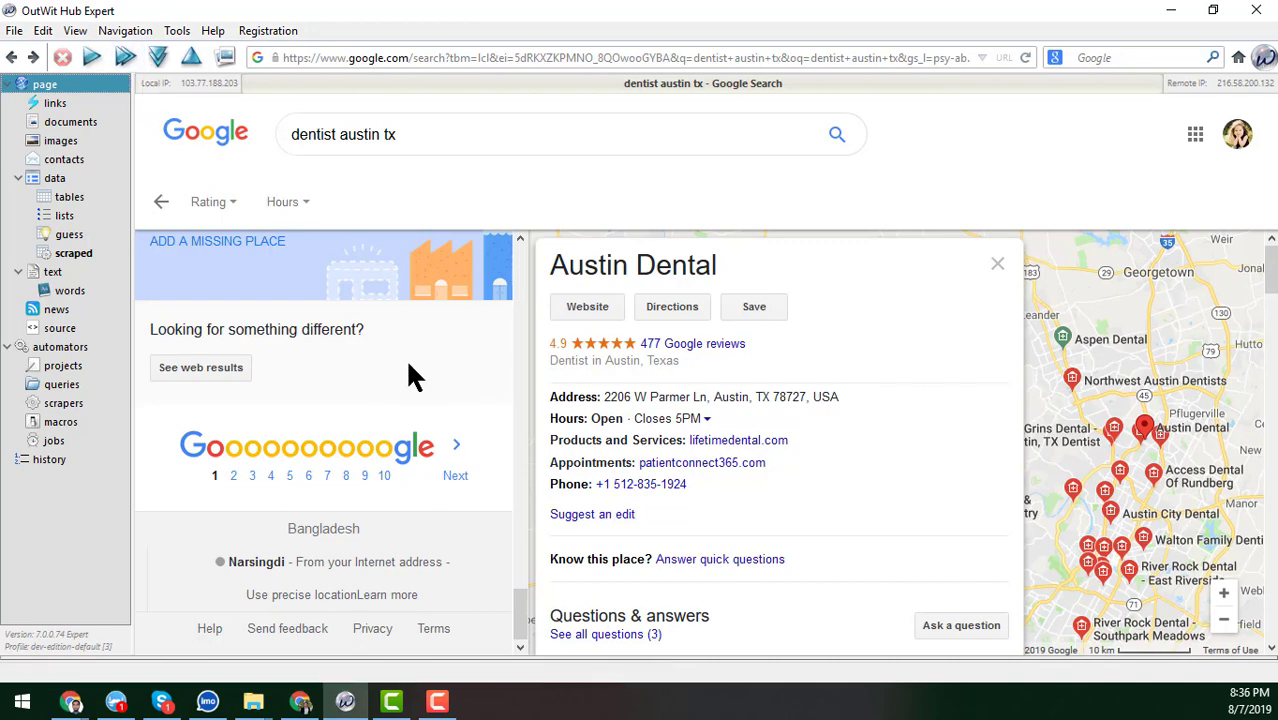
# Step: Auto-browse to the next results page, view its 20 scraped dentist rows, then stop browsing
pyautogui.click(124, 58)
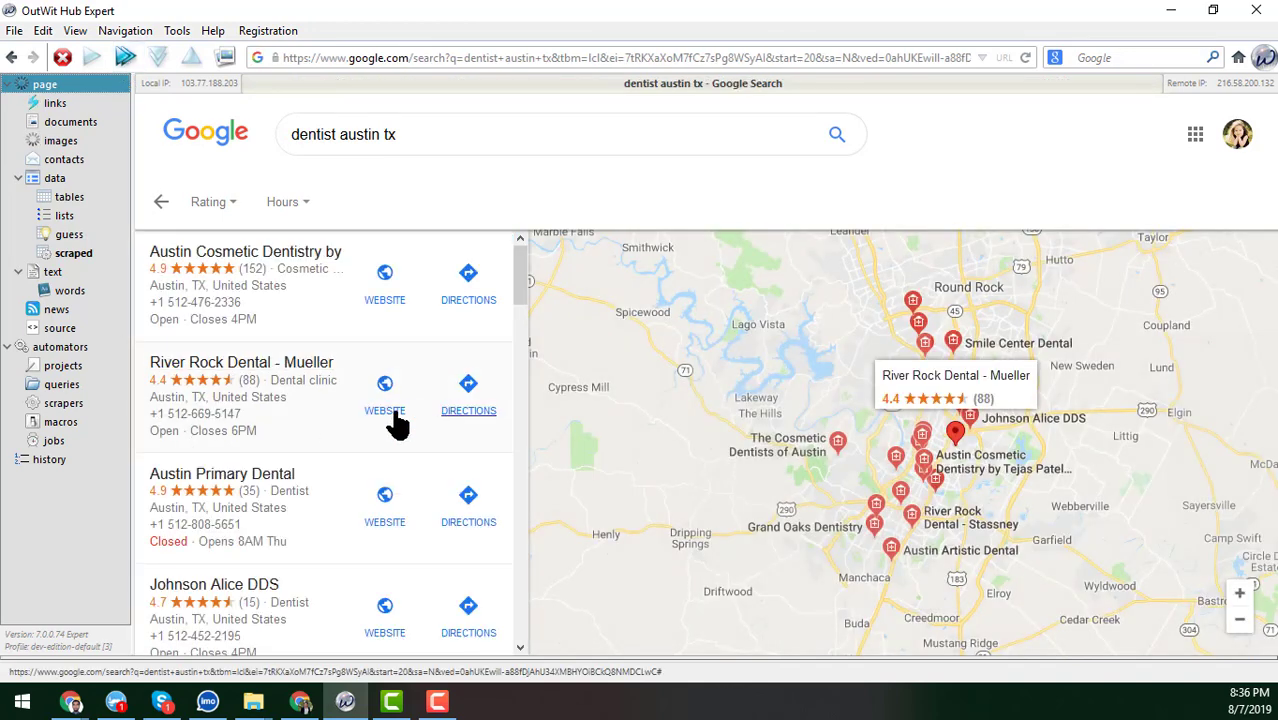
pyautogui.click(71, 252)
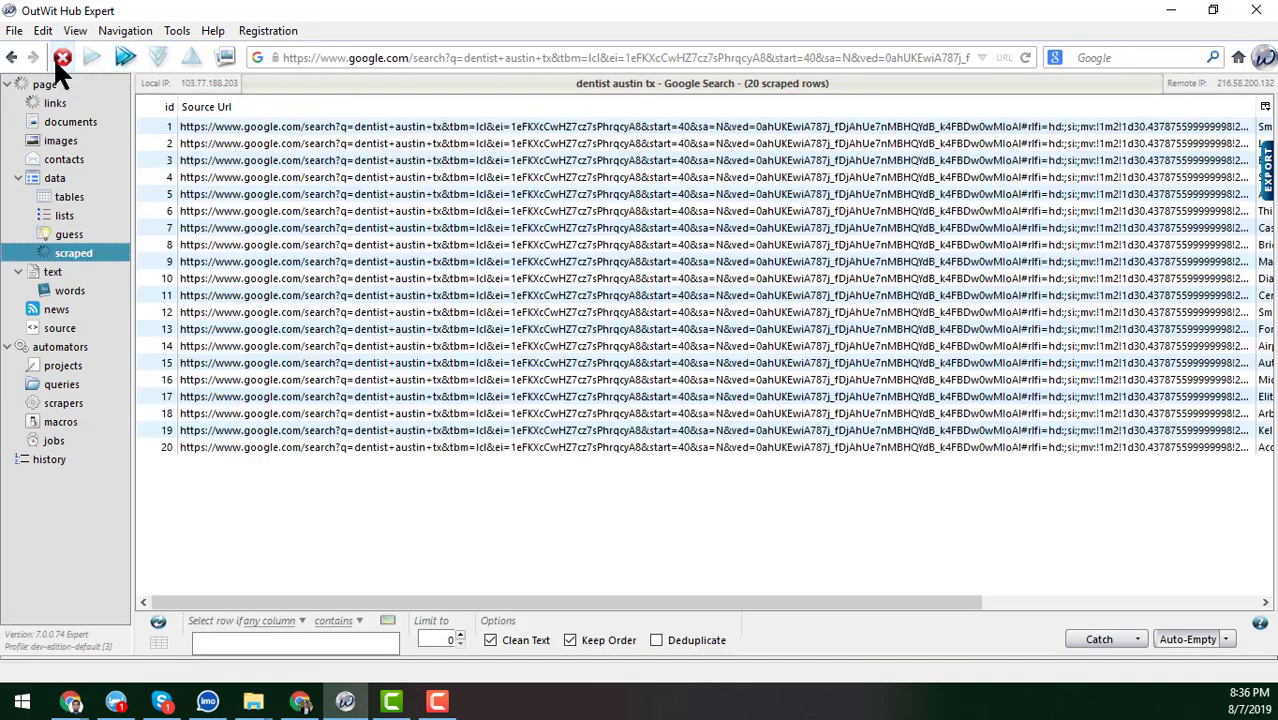
pyautogui.click(55, 56)
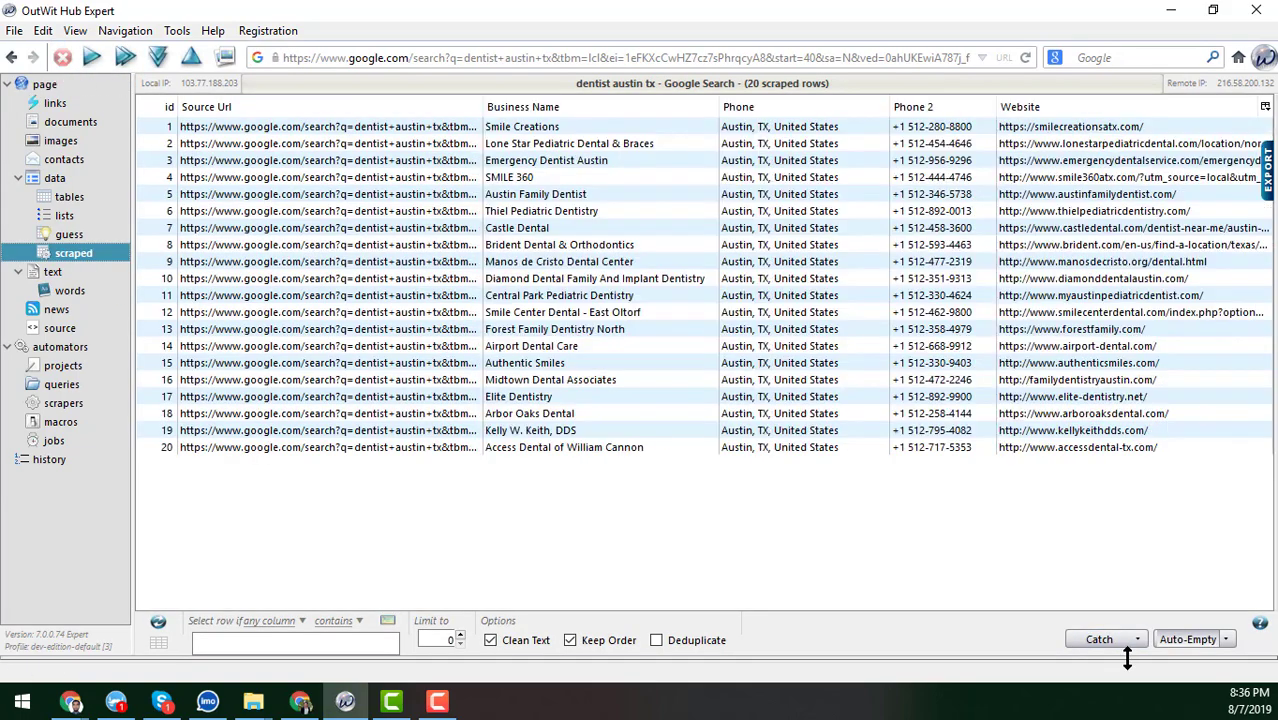
# Step: Switch the table's Auto-Empty setting to Empty on Demand
pyautogui.click(1229, 643)
pyautogui.click(1207, 660)
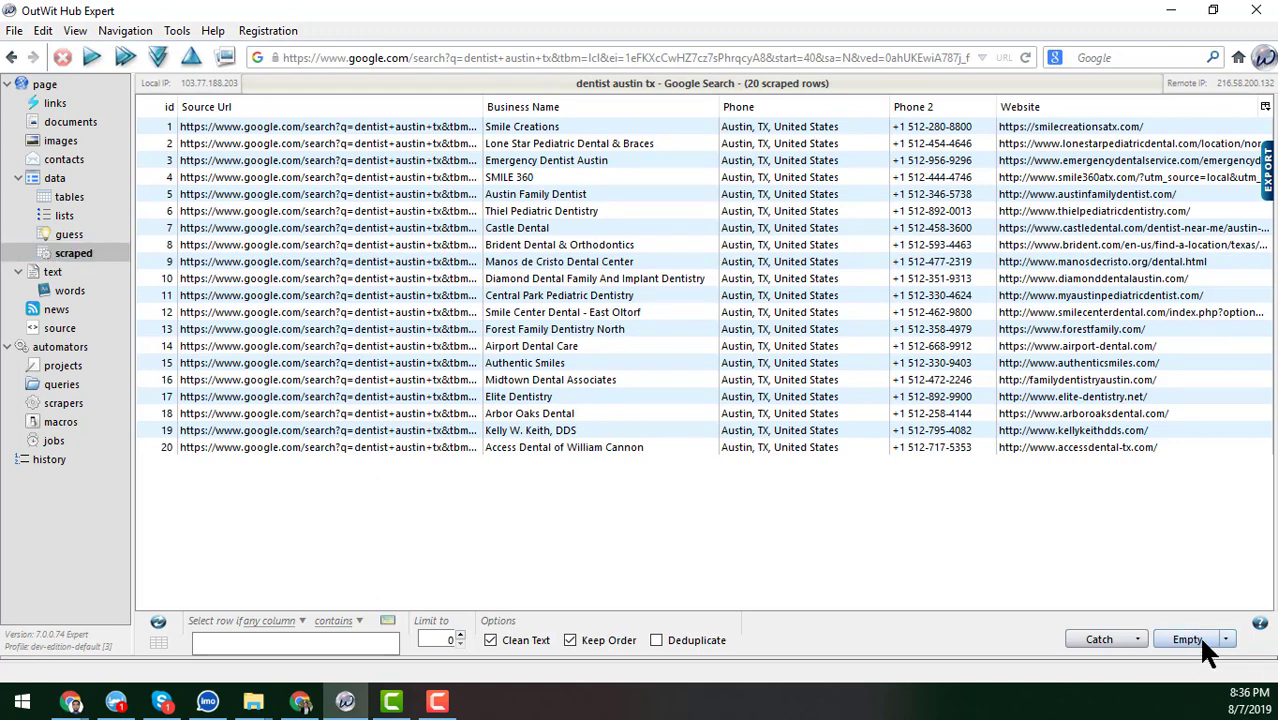
pyautogui.click(1224, 640)
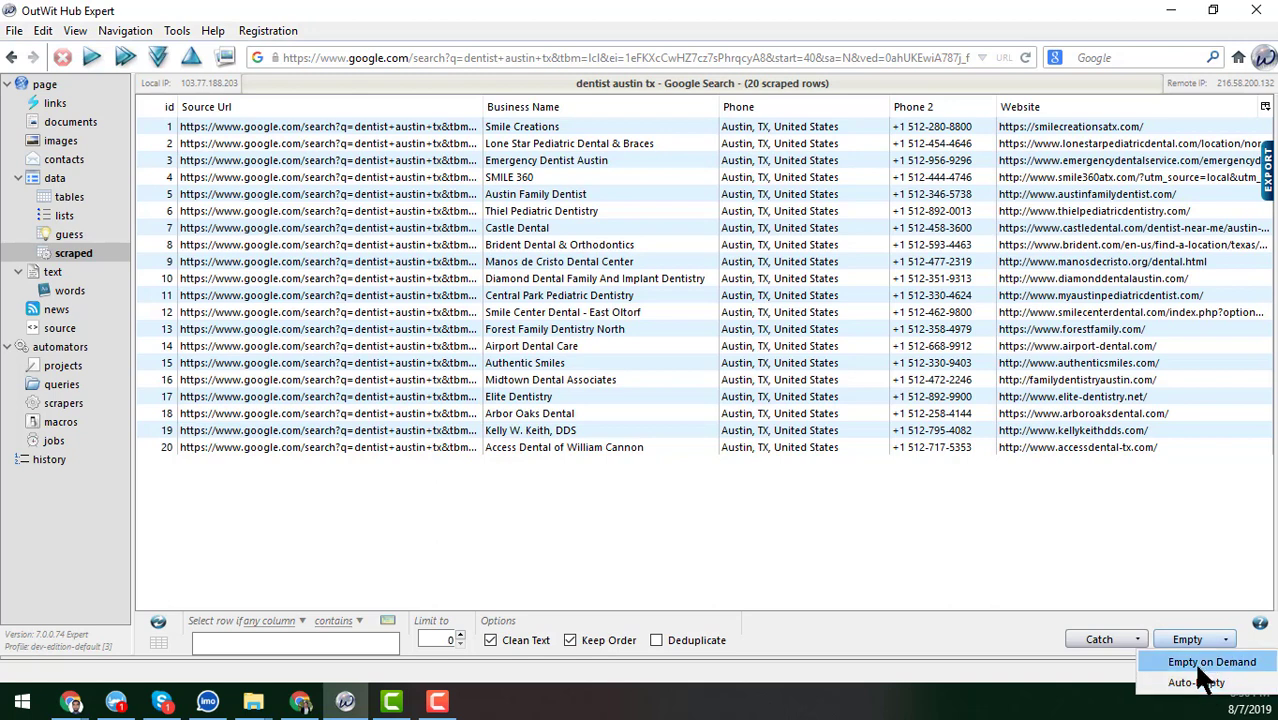
pyautogui.click(1195, 664)
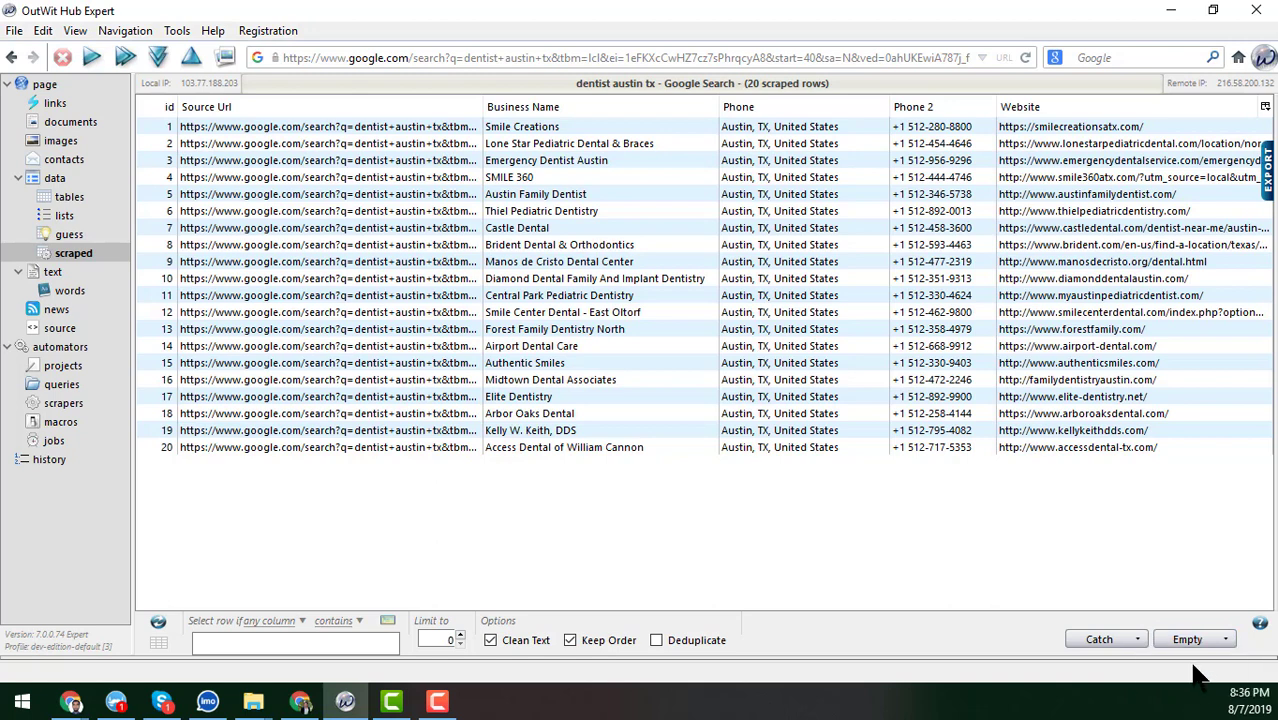
# Step: Load results page 1 and auto-browse again, accumulating past 29 rows in the scraped table
pyautogui.click(46, 88)
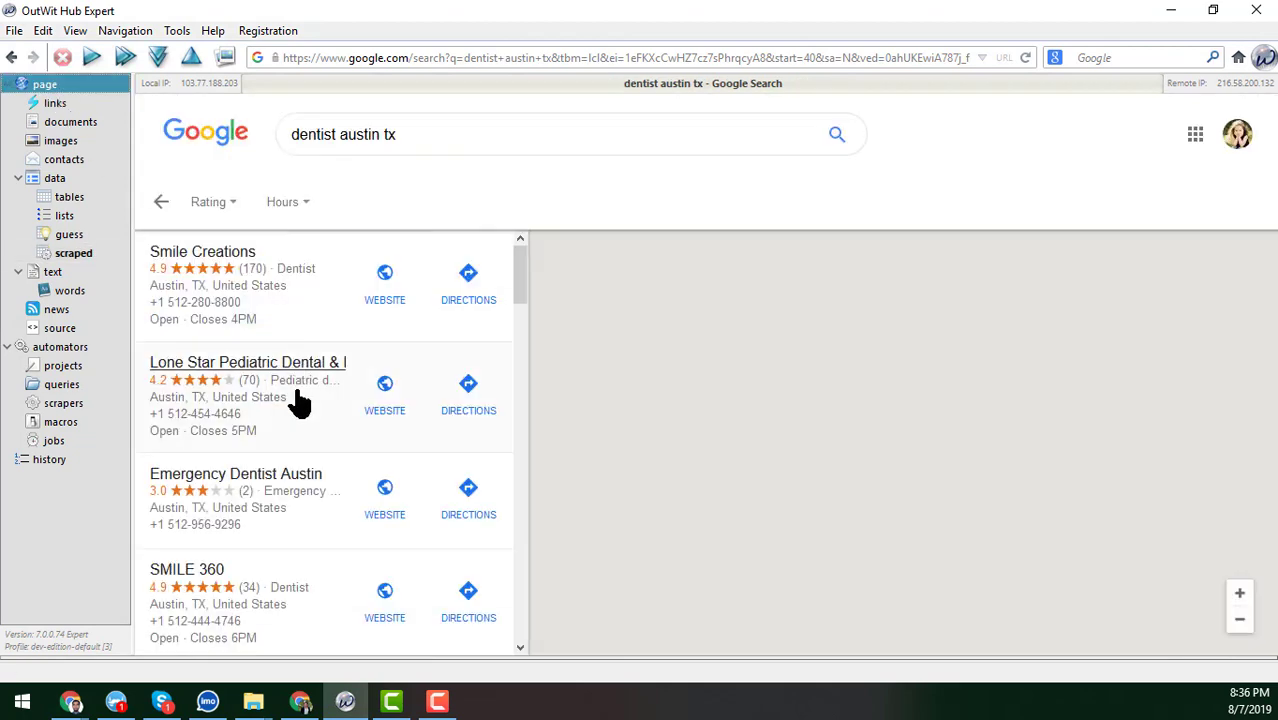
pyautogui.scroll(-6, 357, 456)
pyautogui.scroll(-15, 388, 545)
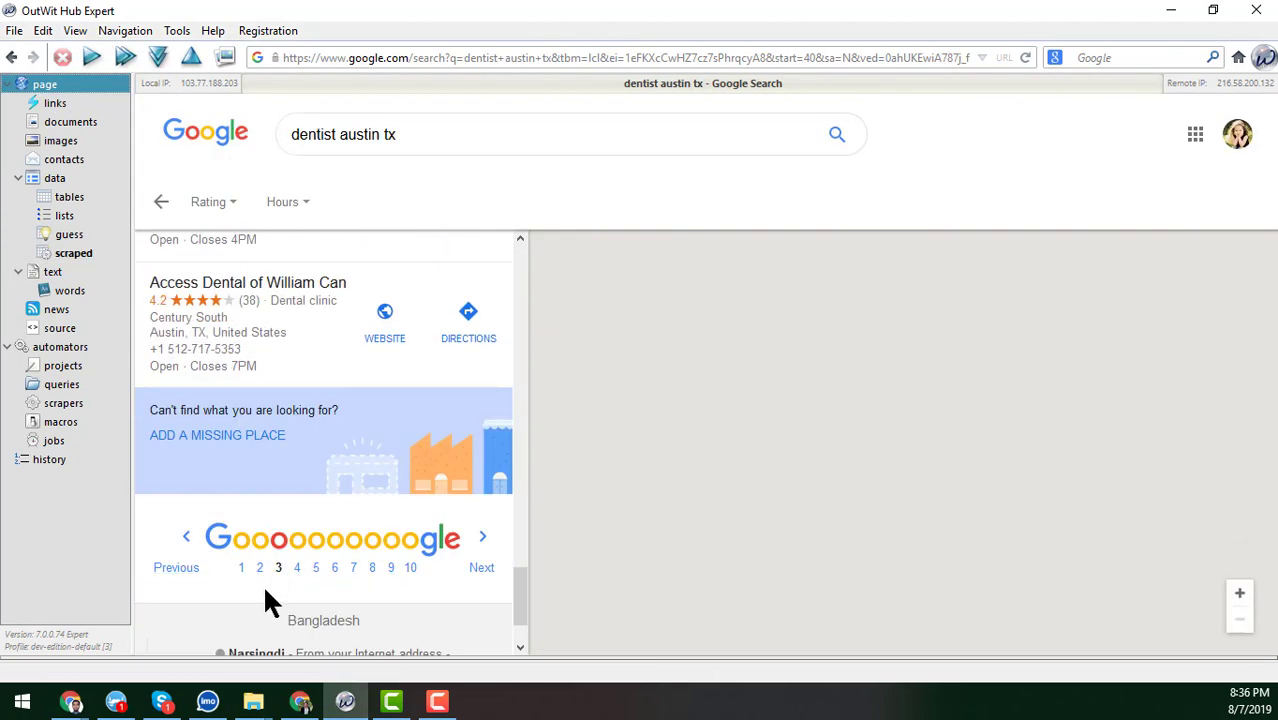
pyautogui.click(242, 567)
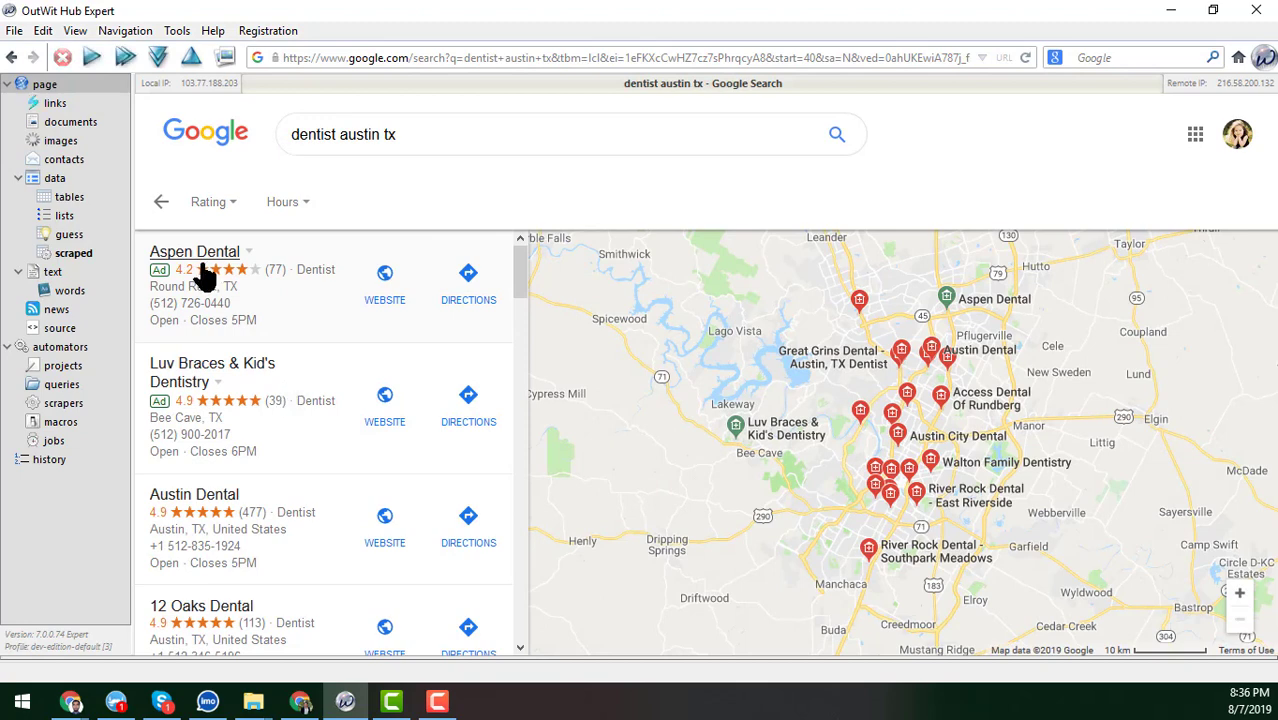
pyautogui.scroll(-12, 335, 476)
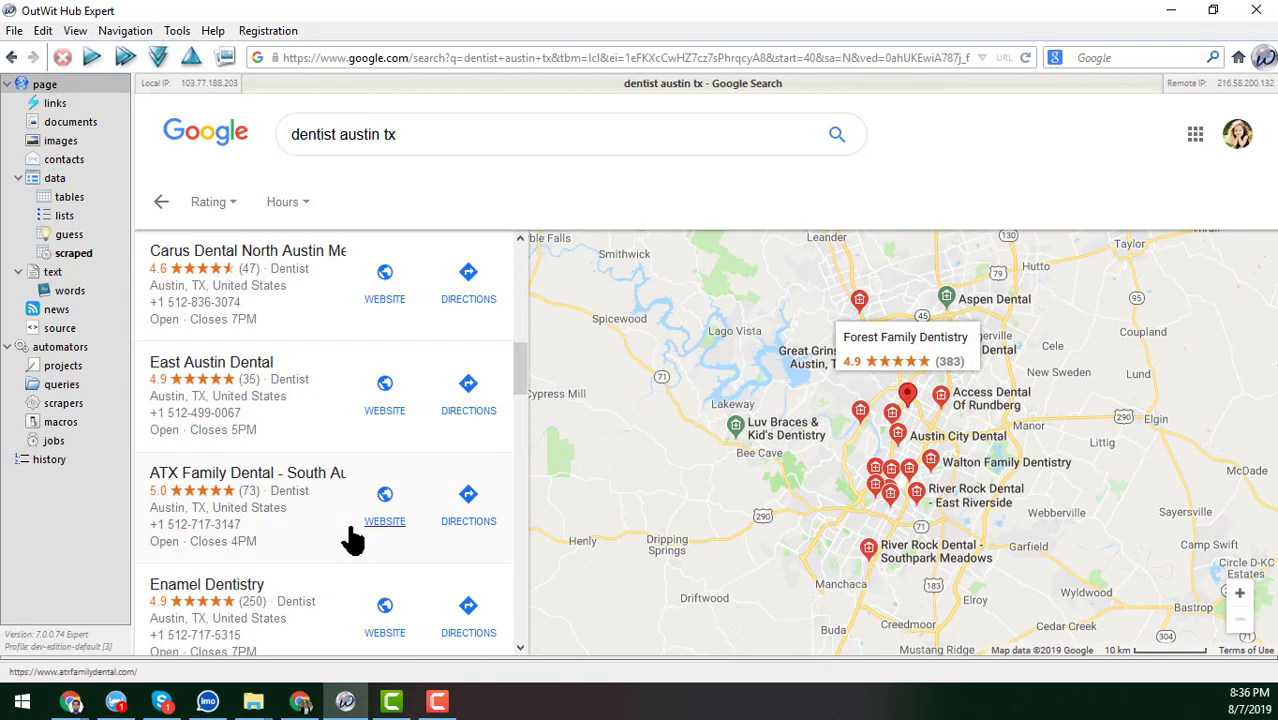
pyautogui.click(123, 58)
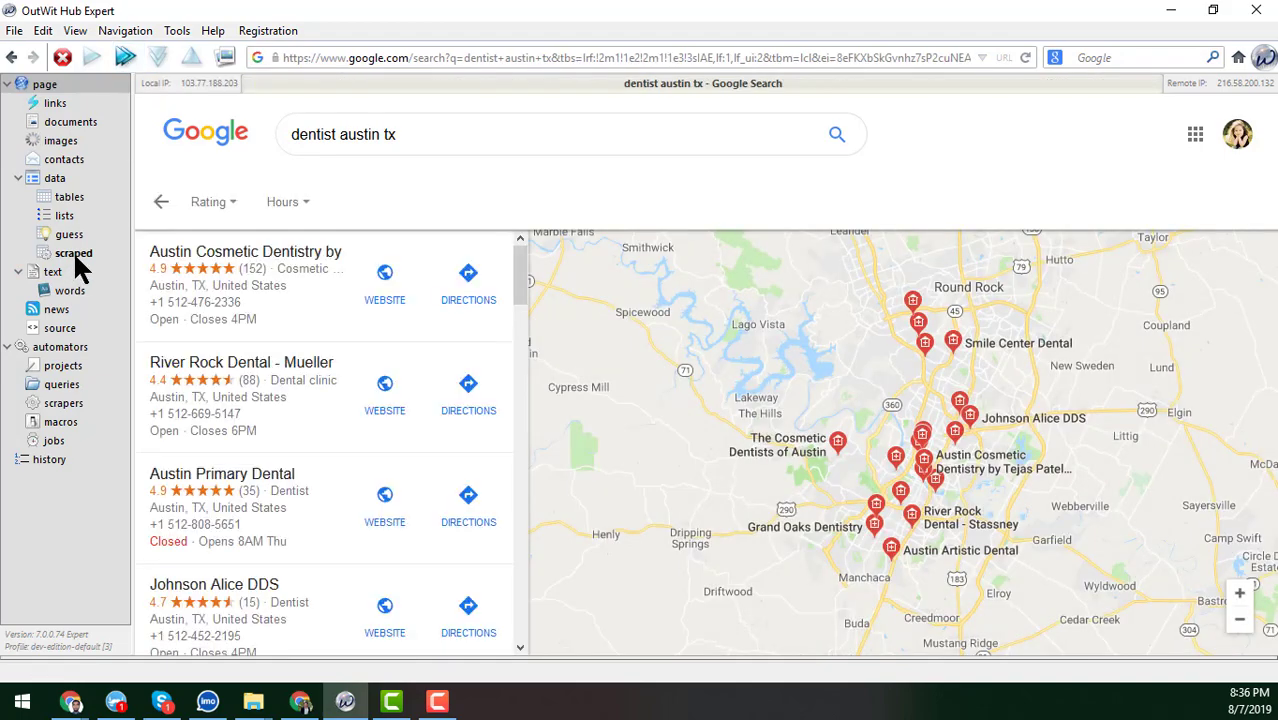
pyautogui.click(73, 253)
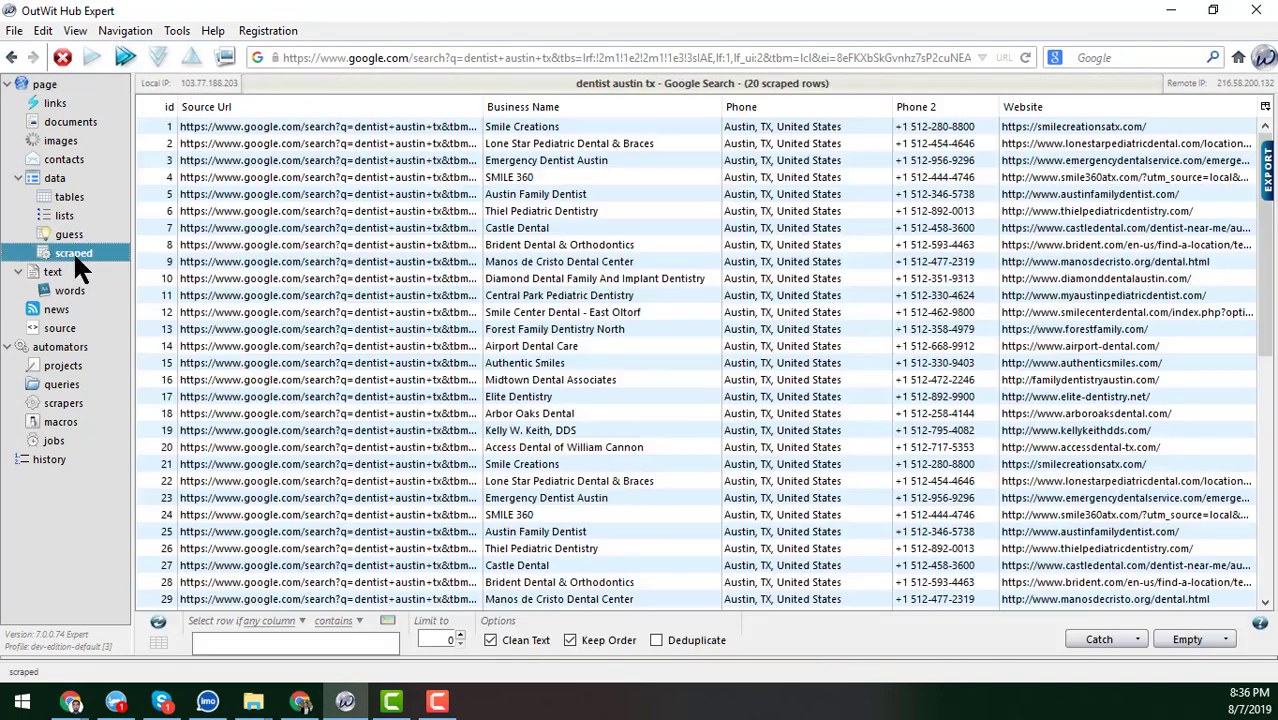